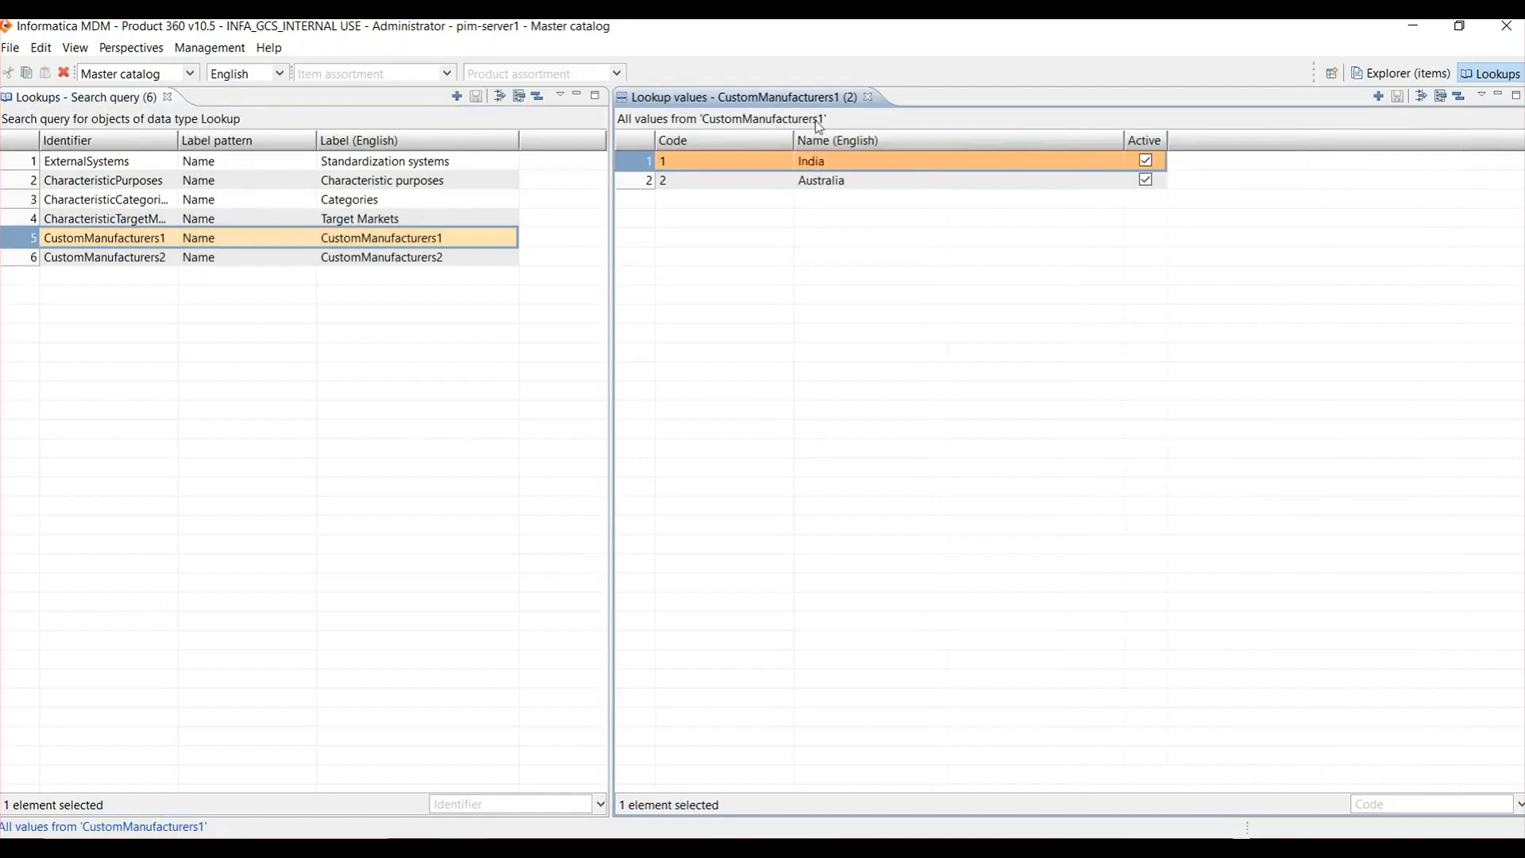
Add the Reference mode and Referenced values fields to the columns shown for the CustomManufacturers1 lookup values.
{"action": "left_click", "coordinate": [1439, 97]}
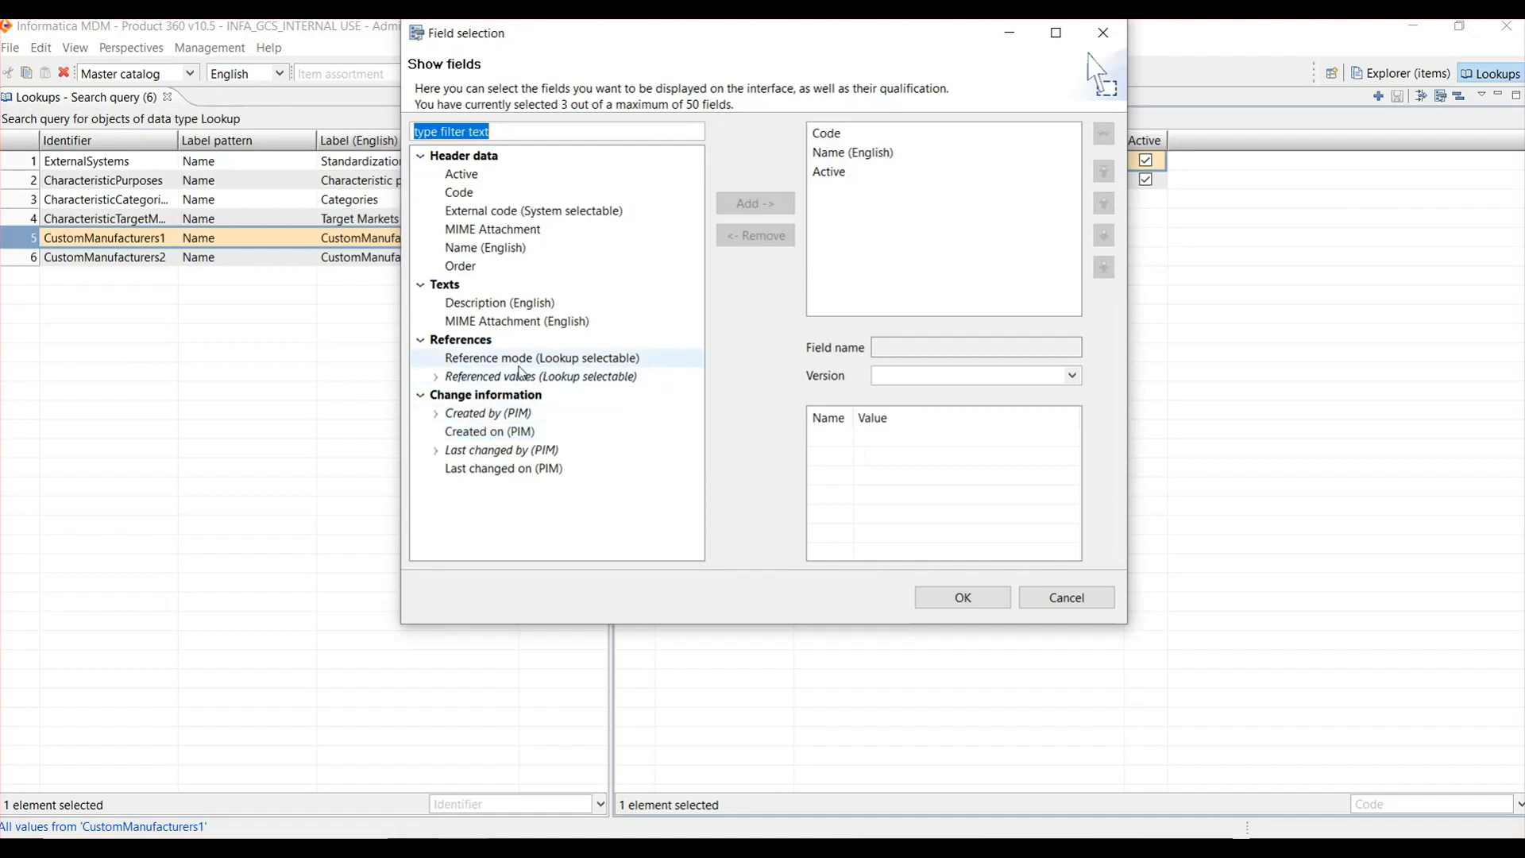
{"action": "double_click", "coordinate": [540, 358]}
{"action": "left_click", "coordinate": [542, 378]}
{"action": "double_click", "coordinate": [542, 378]}
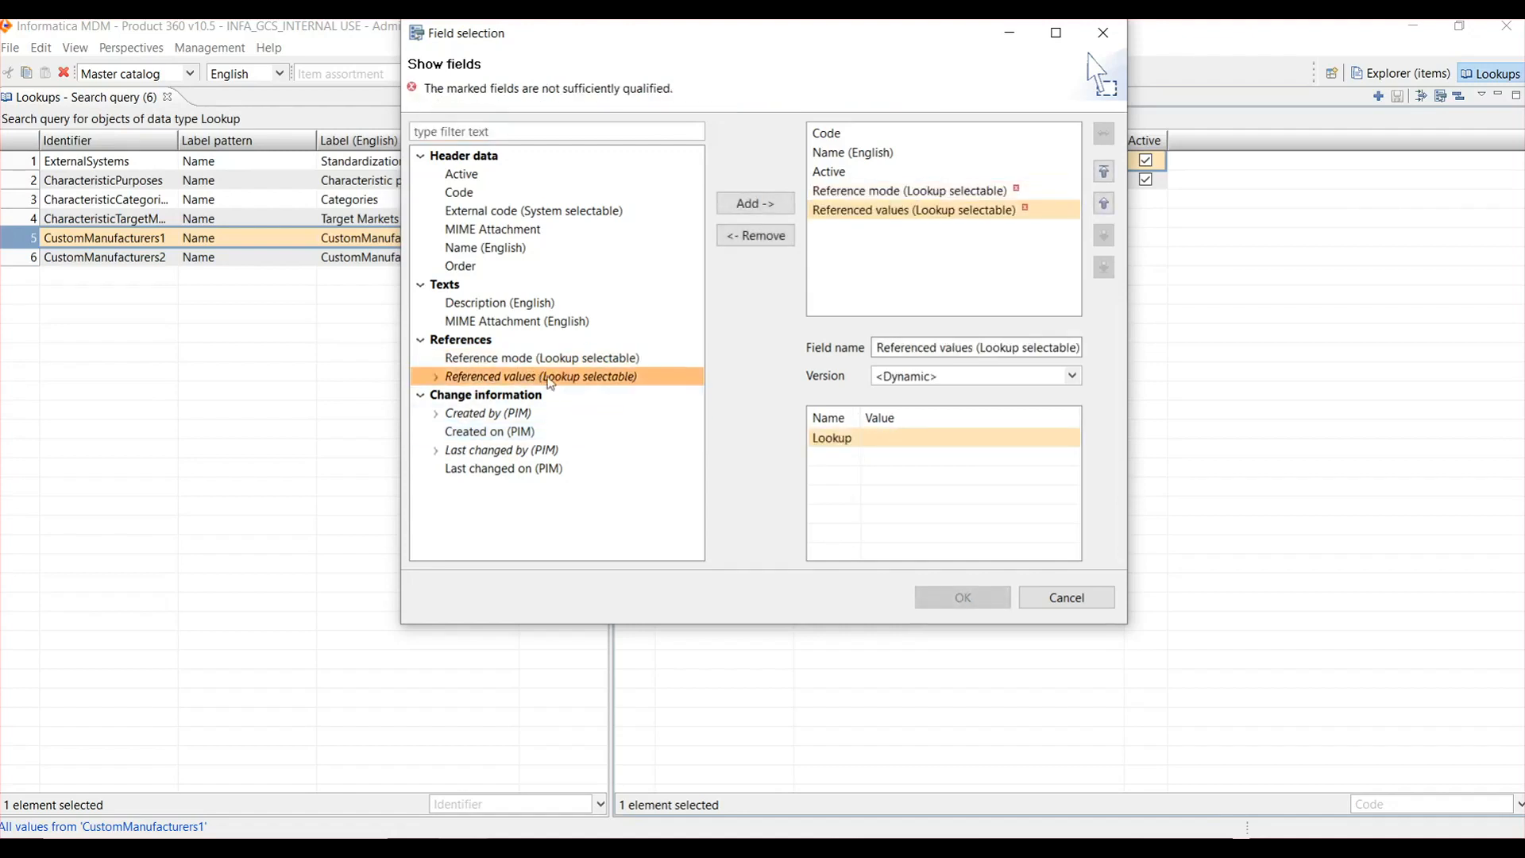
Set the lookup of both the Reference mode and Referenced values fields to CustomManufacturers2 and apply the field selection.
{"action": "left_click", "coordinate": [850, 195]}
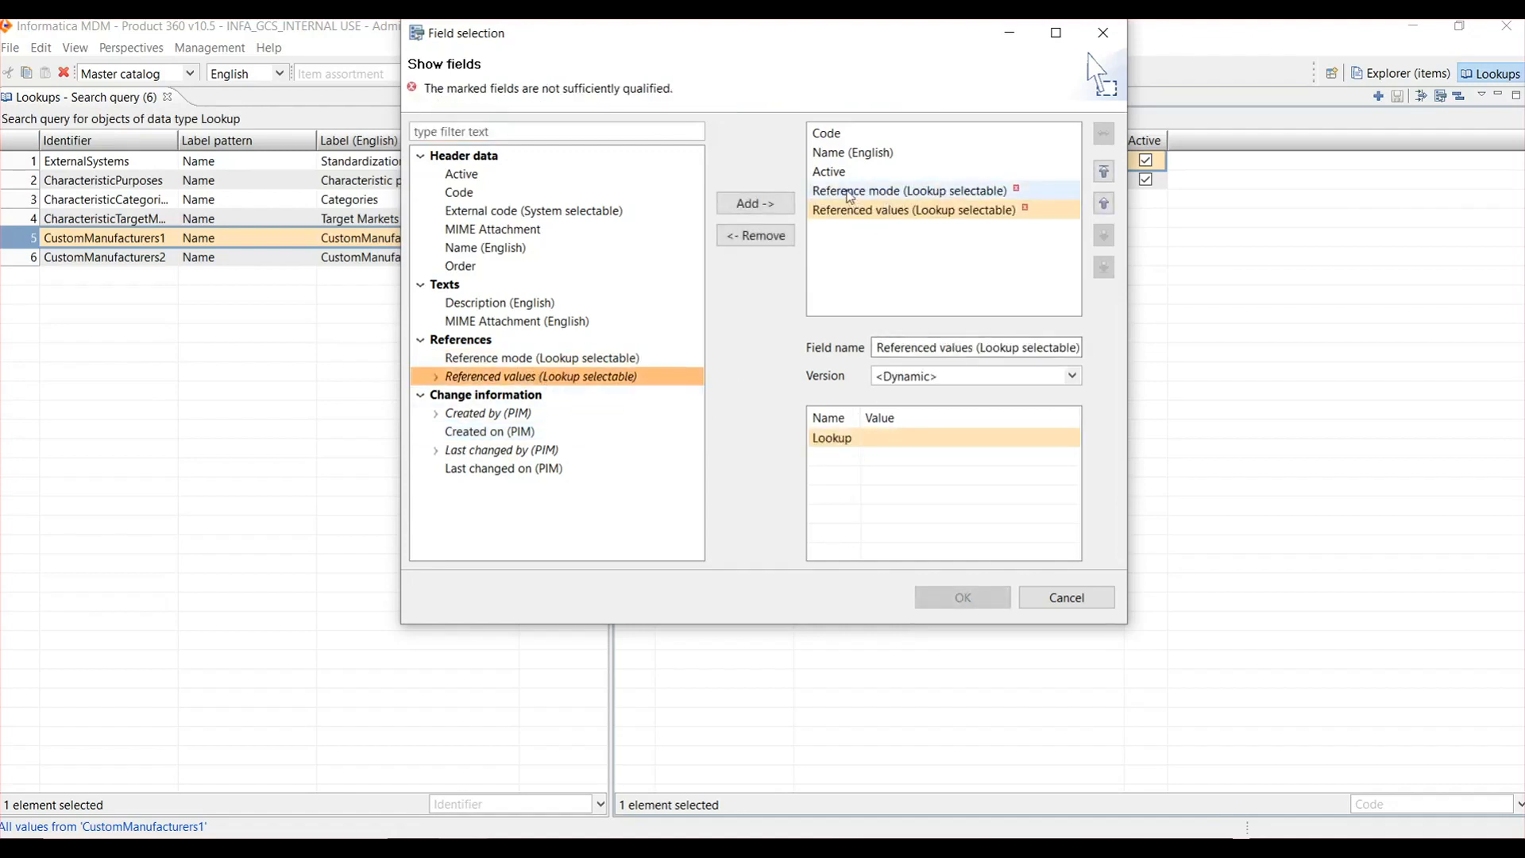
{"action": "left_click", "coordinate": [1056, 437]}
{"action": "left_click", "coordinate": [1070, 441]}
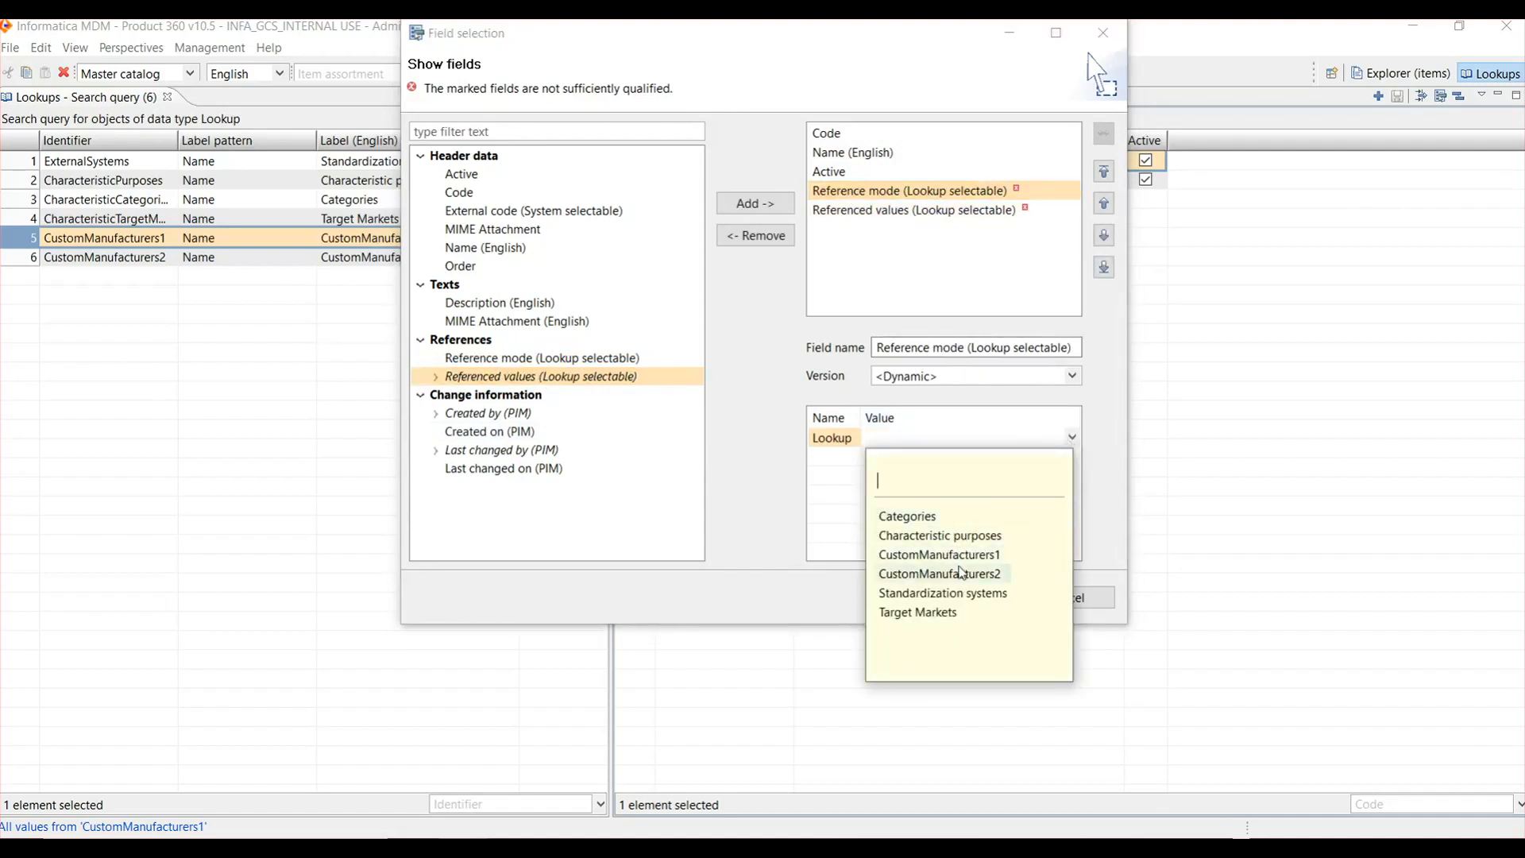
{"action": "left_click", "coordinate": [959, 574]}
{"action": "left_click", "coordinate": [922, 212]}
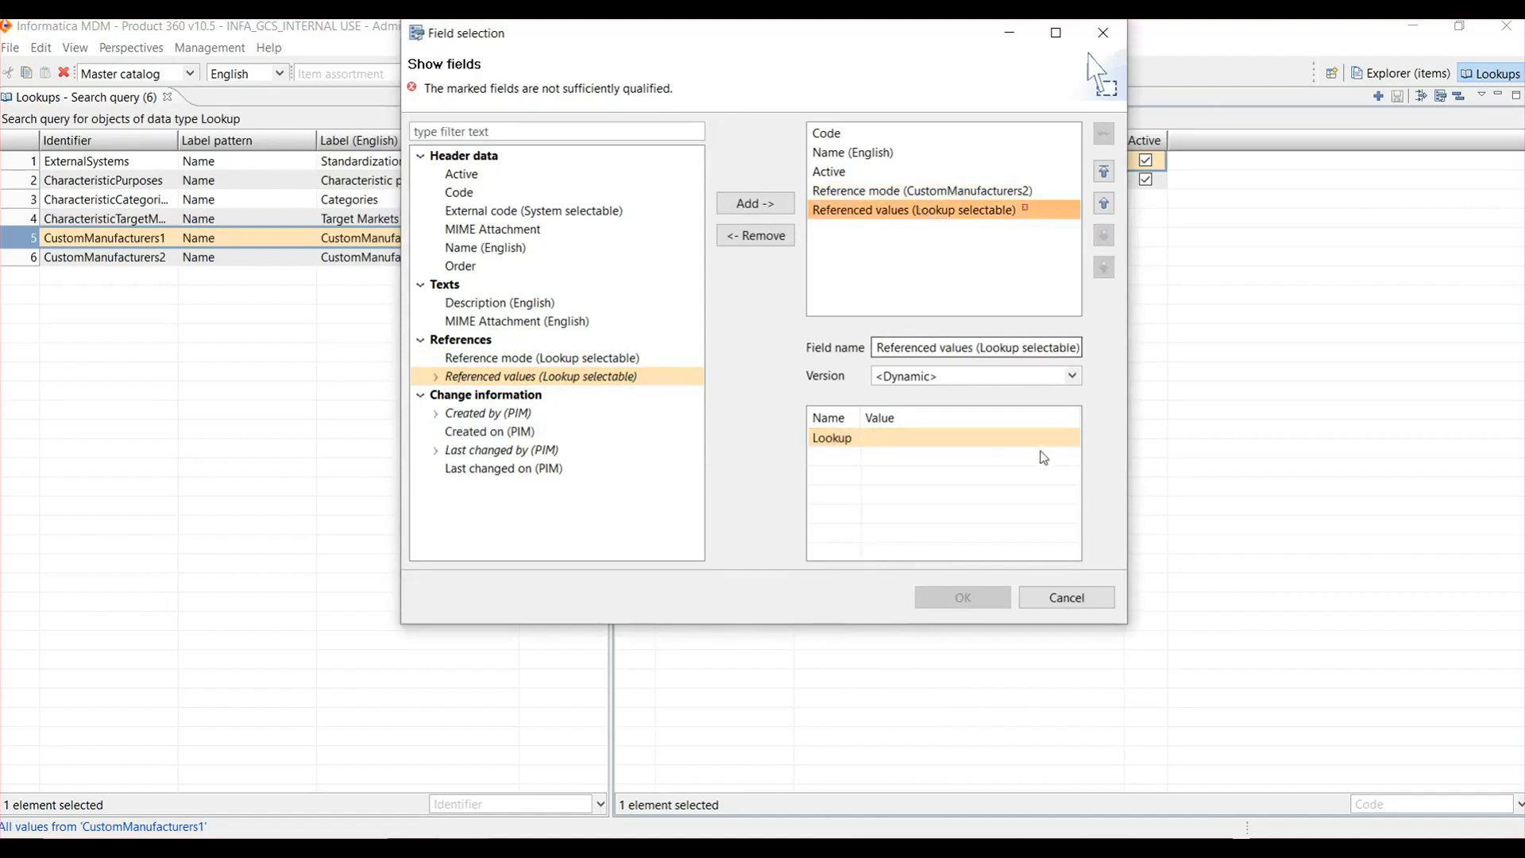
{"action": "left_click", "coordinate": [1053, 439]}
{"action": "left_click", "coordinate": [1070, 439]}
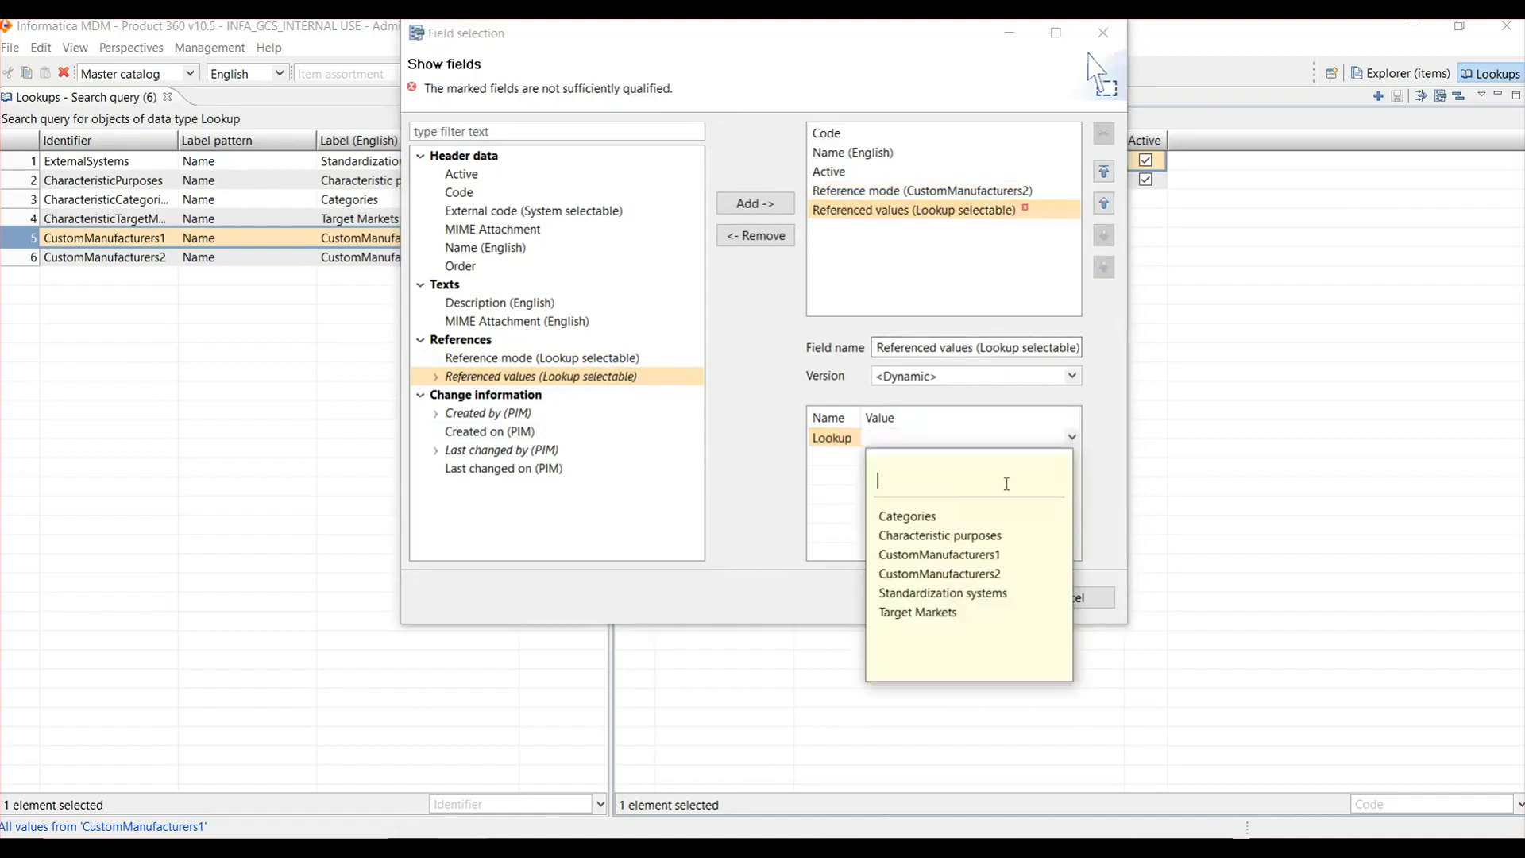
{"action": "left_click", "coordinate": [949, 574]}
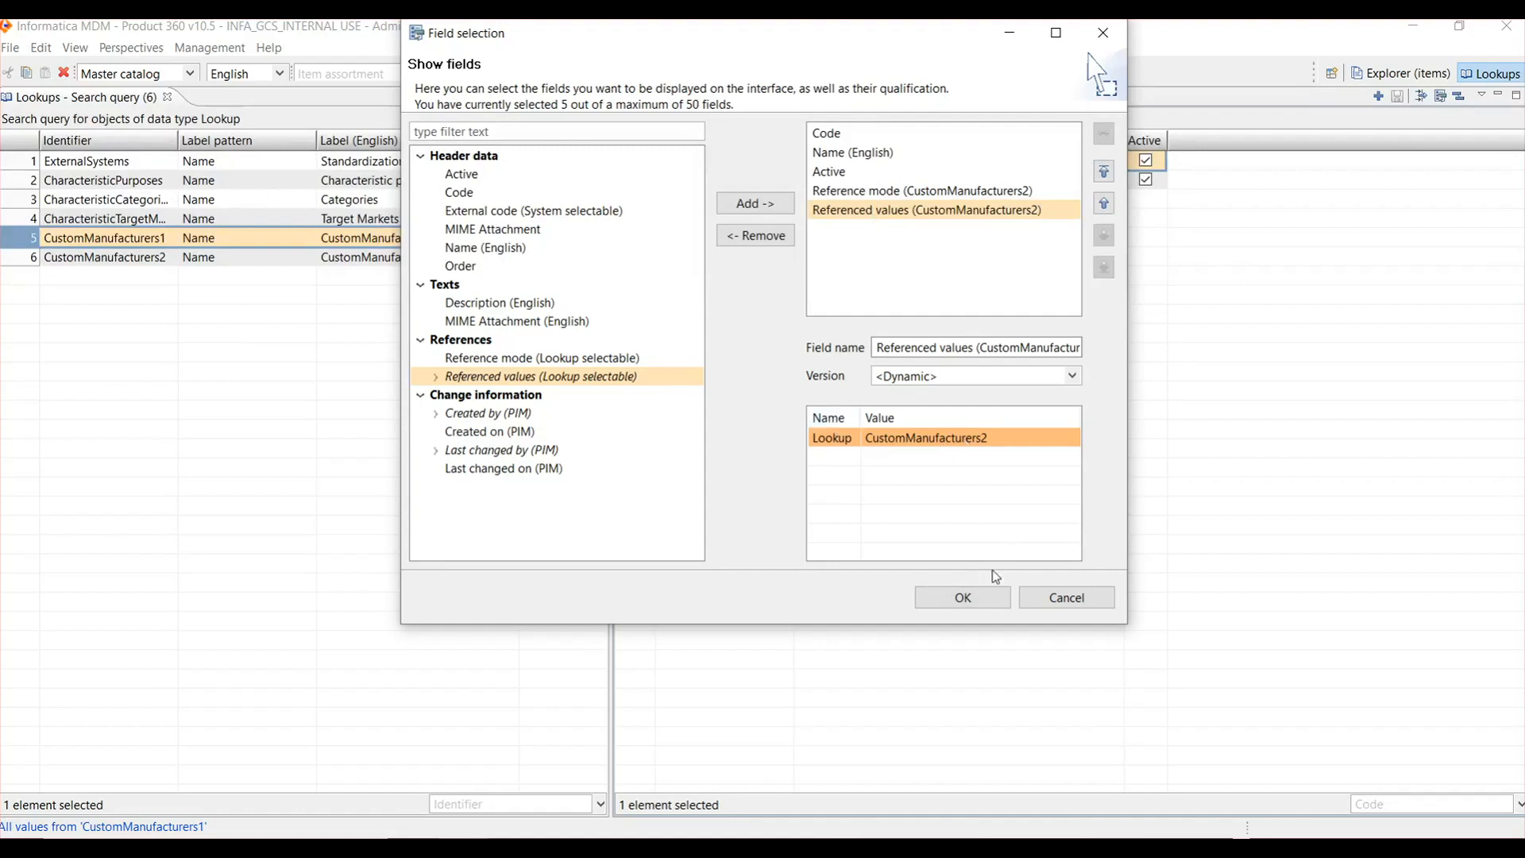
{"action": "left_click", "coordinate": [987, 601]}
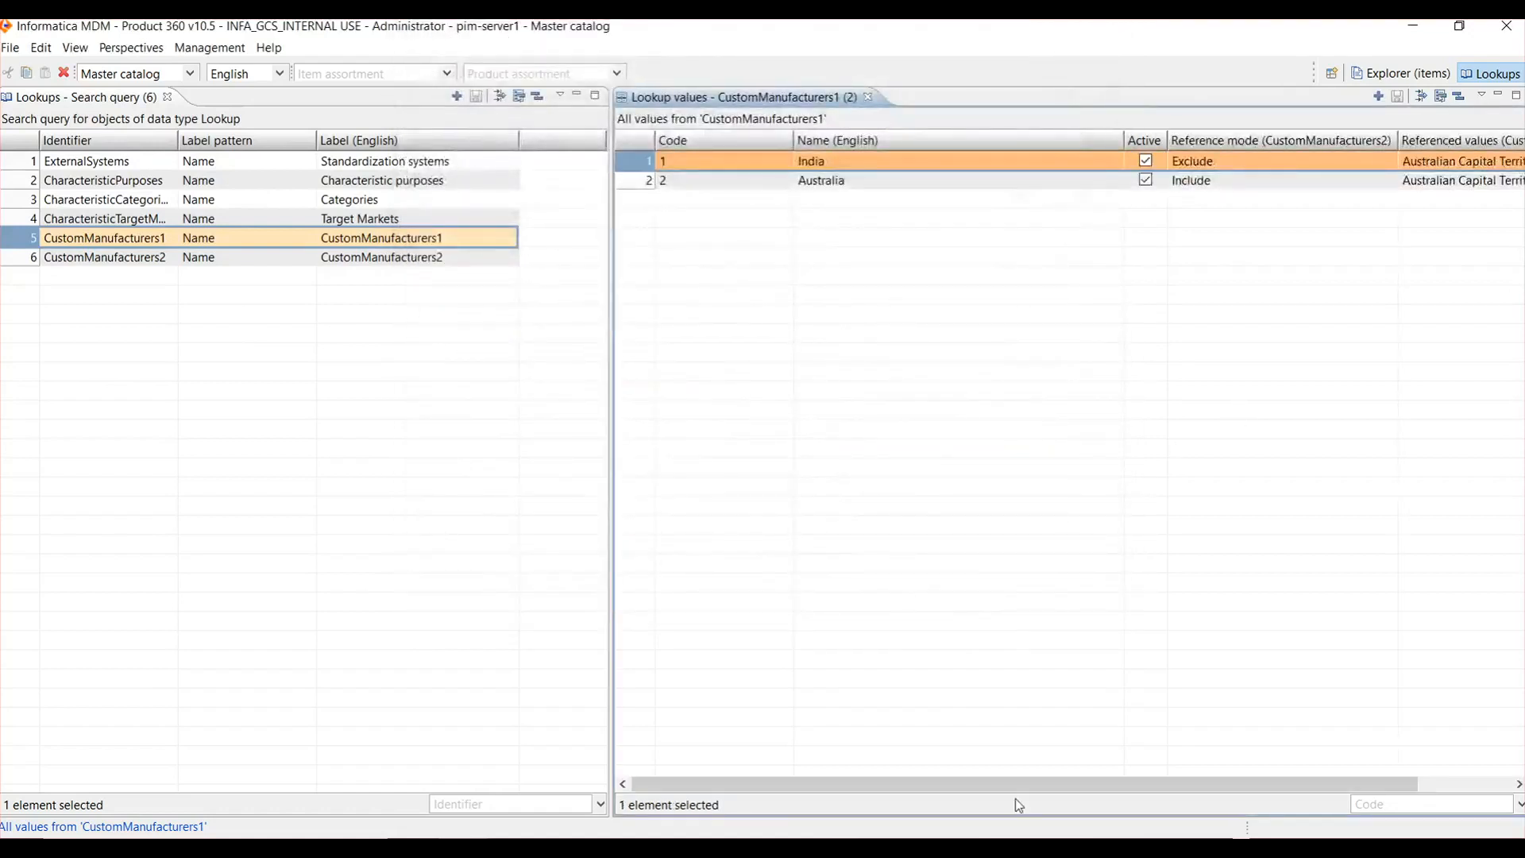
Narrow the Name (English) column so that both reference columns fit in the lookup values table.
{"action": "left_click_drag", "start_coordinate": [1009, 787], "coordinate": [1194, 777]}
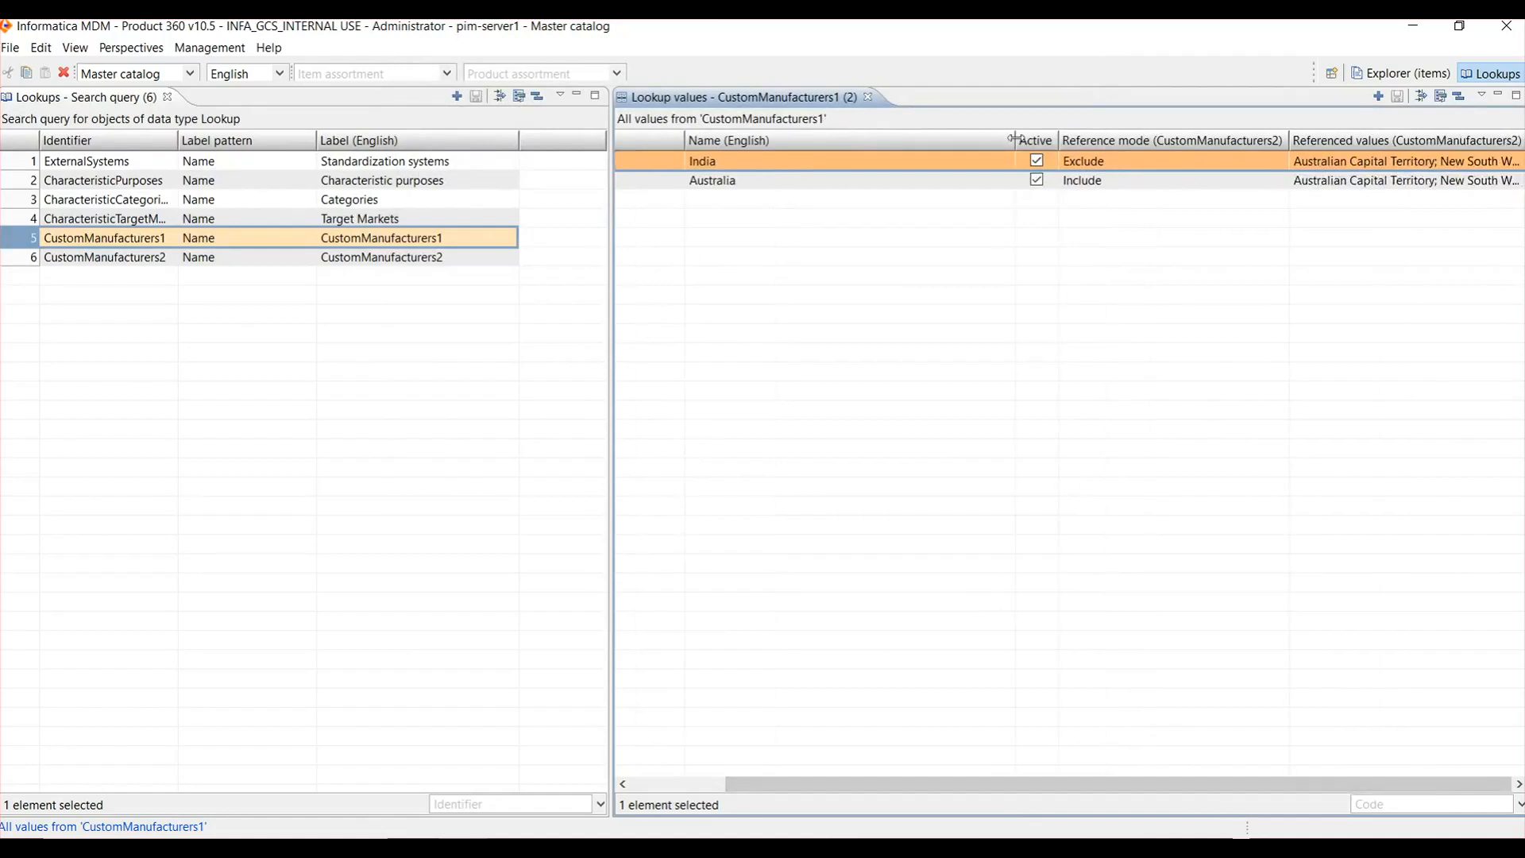
{"action": "left_click_drag", "start_coordinate": [1014, 140], "coordinate": [907, 145]}
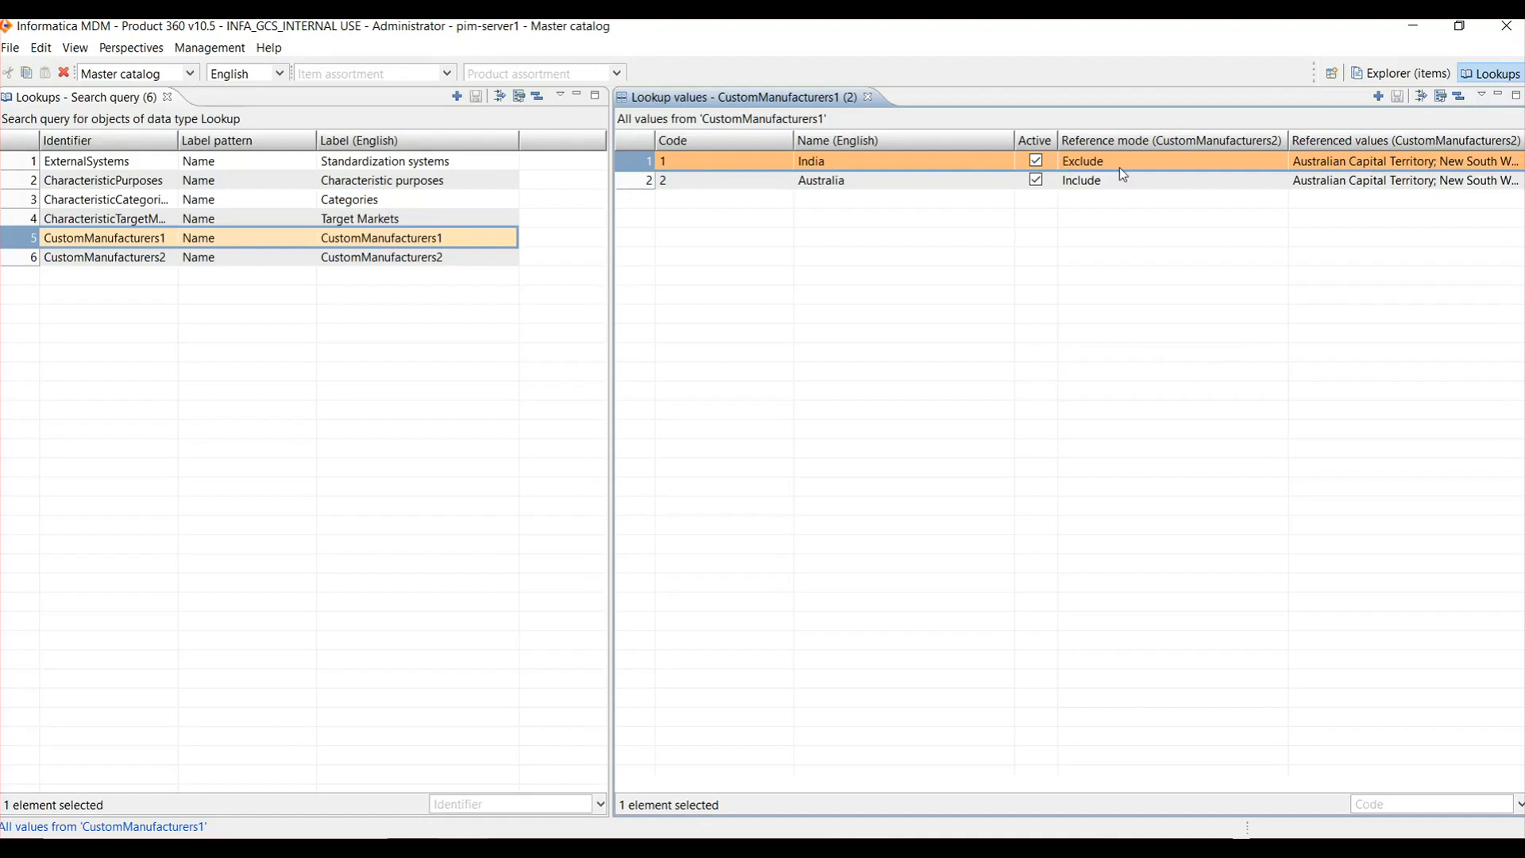
Examine which CustomManufacturers2 states are selected as referenced values for India, leaving the selection as it is.
{"action": "left_click", "coordinate": [1369, 161]}
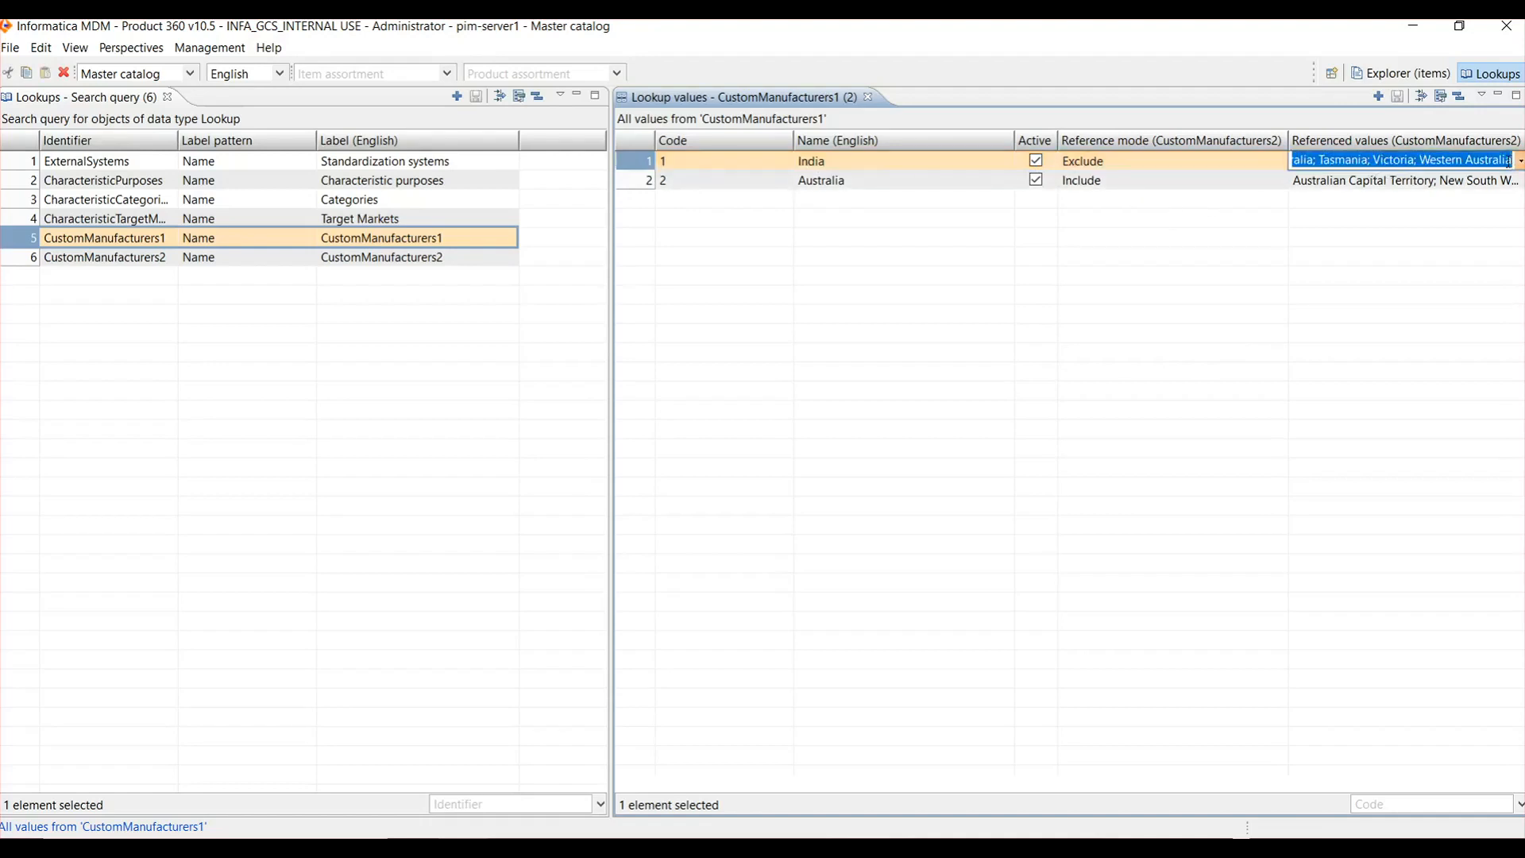
{"action": "left_click", "coordinate": [1519, 161]}
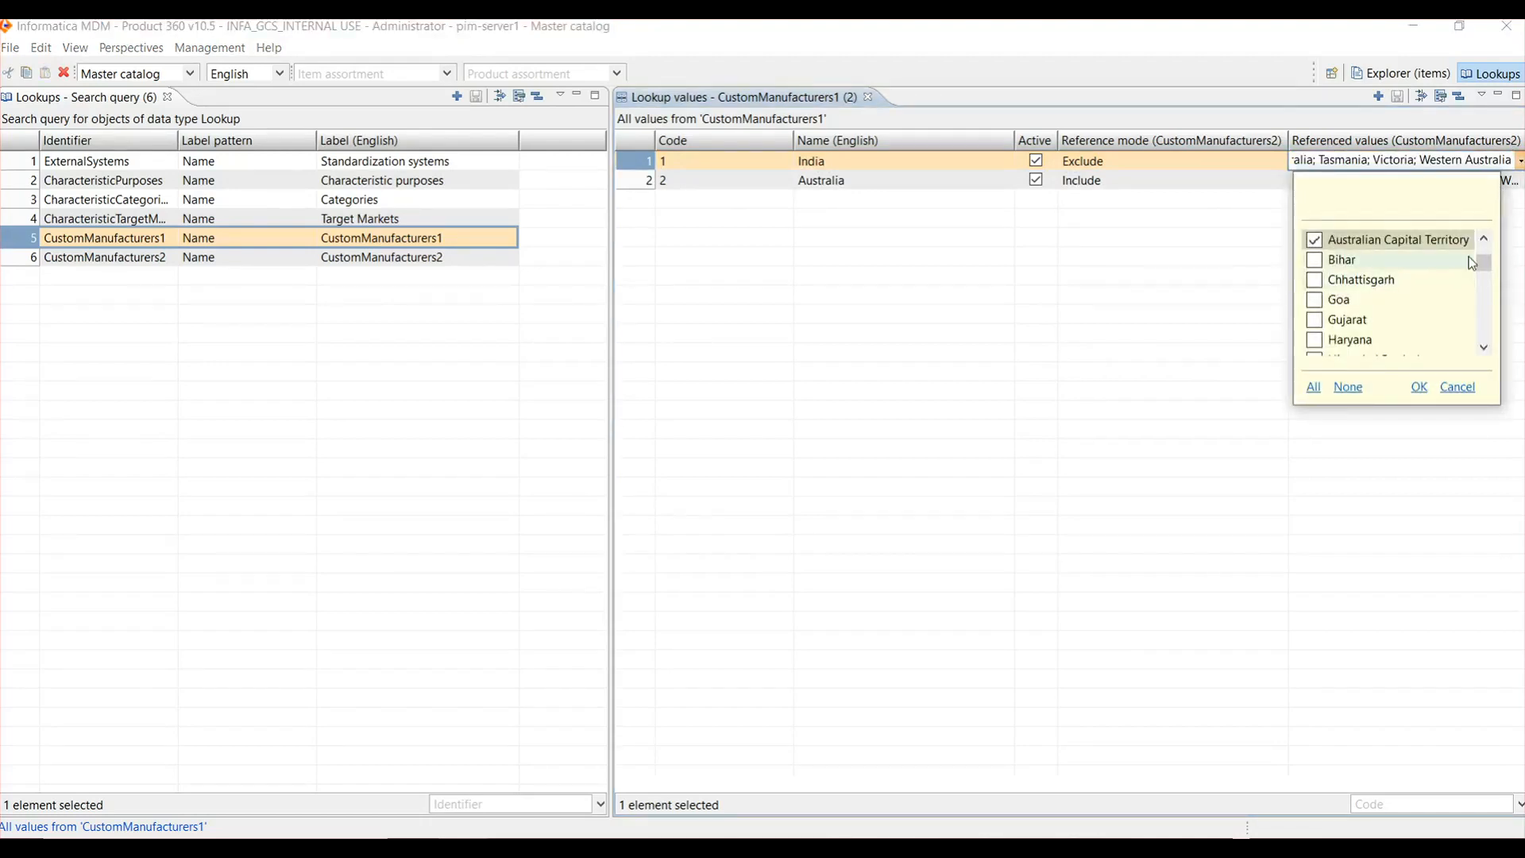
{"action": "left_click_drag", "start_coordinate": [1482, 262], "coordinate": [1488, 345]}
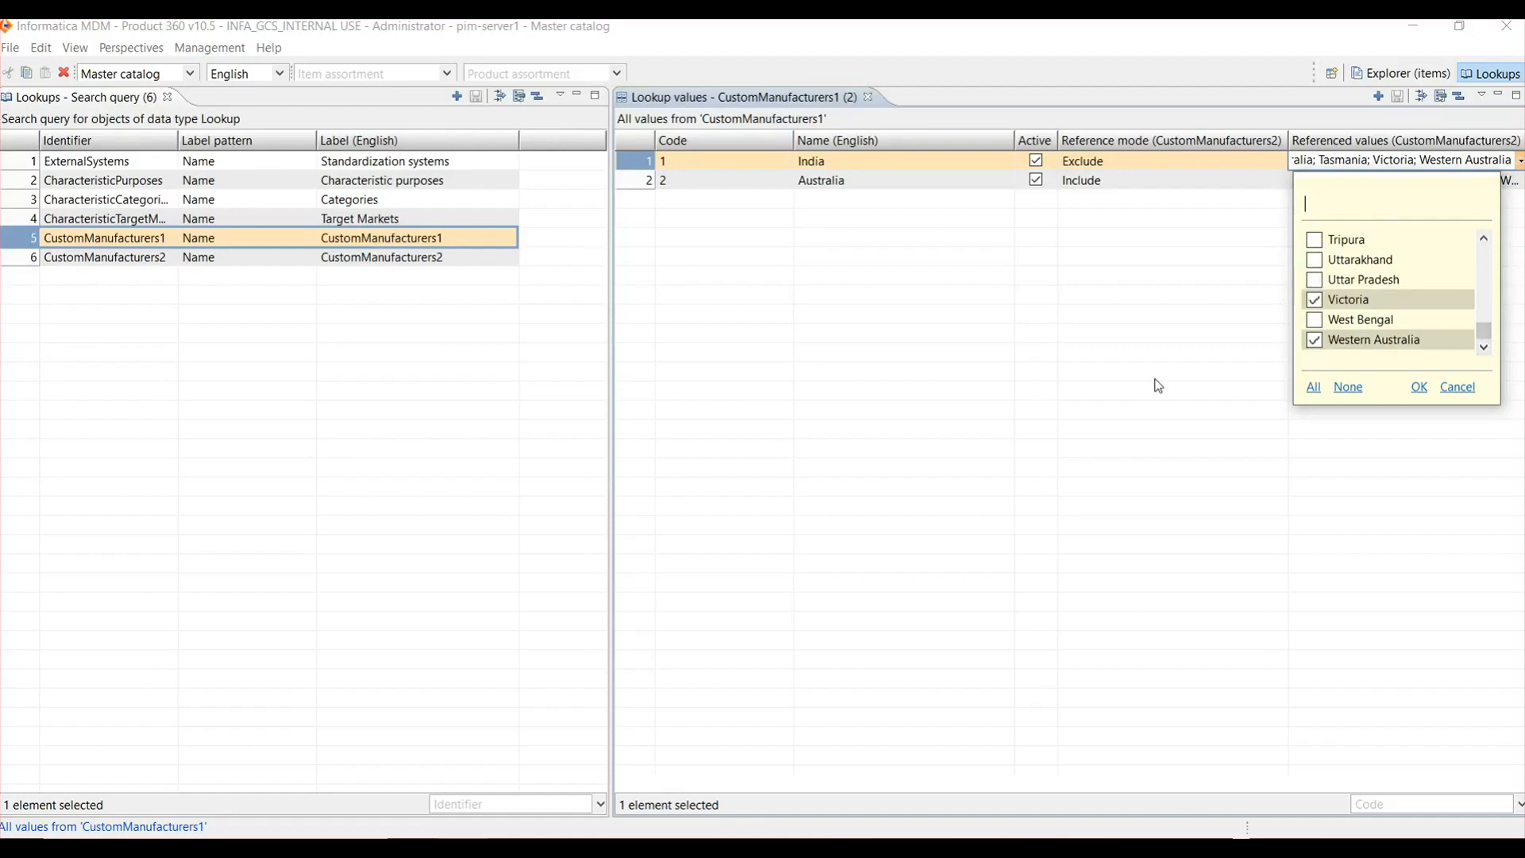
{"action": "left_click", "coordinate": [1119, 442]}
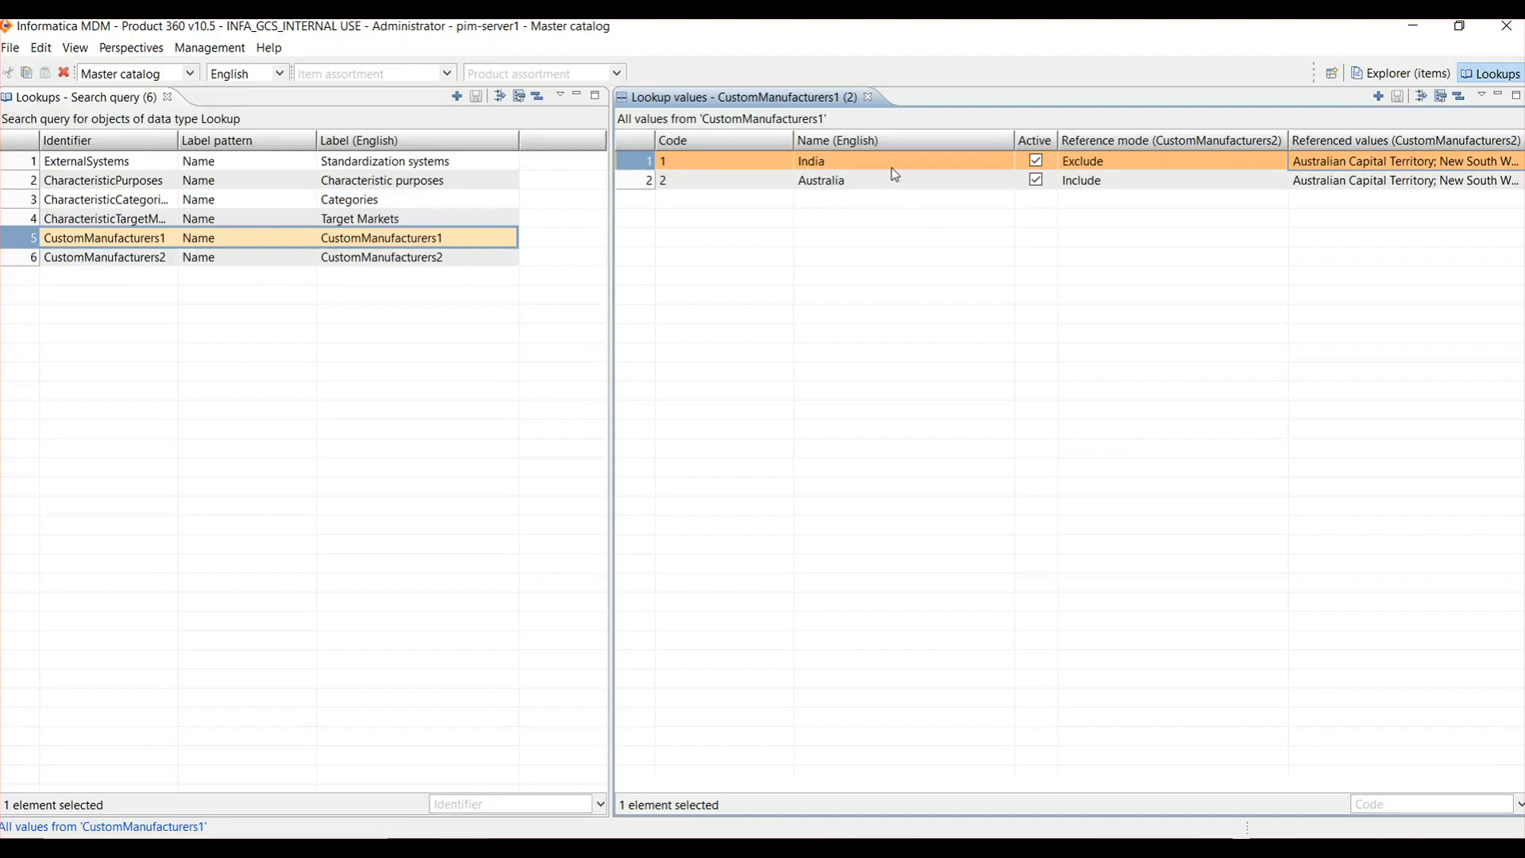
{"action": "left_click", "coordinate": [1513, 161]}
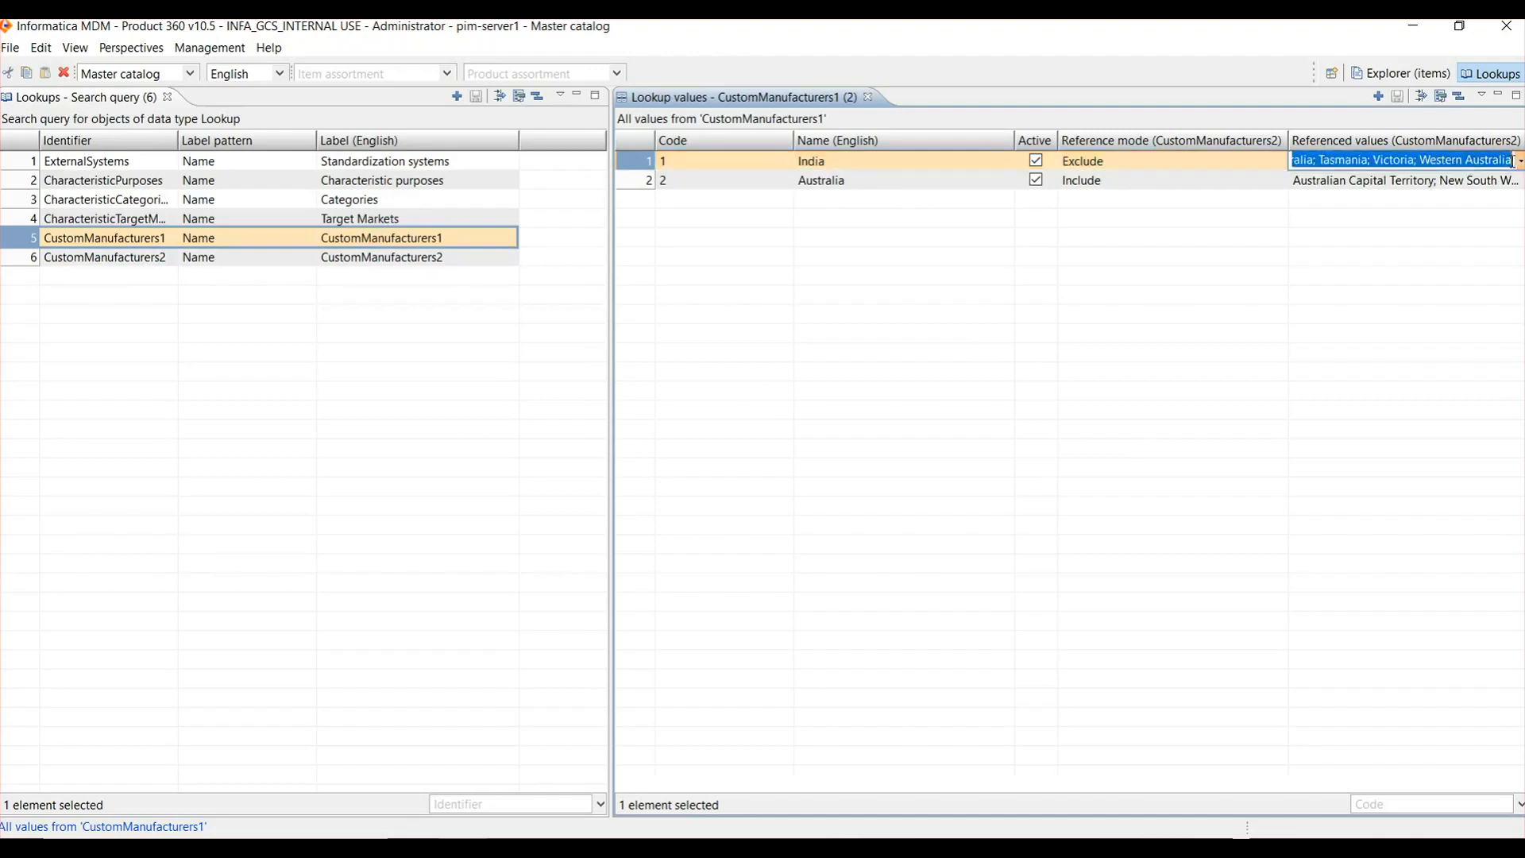
{"action": "left_click", "coordinate": [1518, 163]}
{"action": "scroll", "coordinate": [1397, 301], "scroll_direction": "down", "scroll_amount": 7}
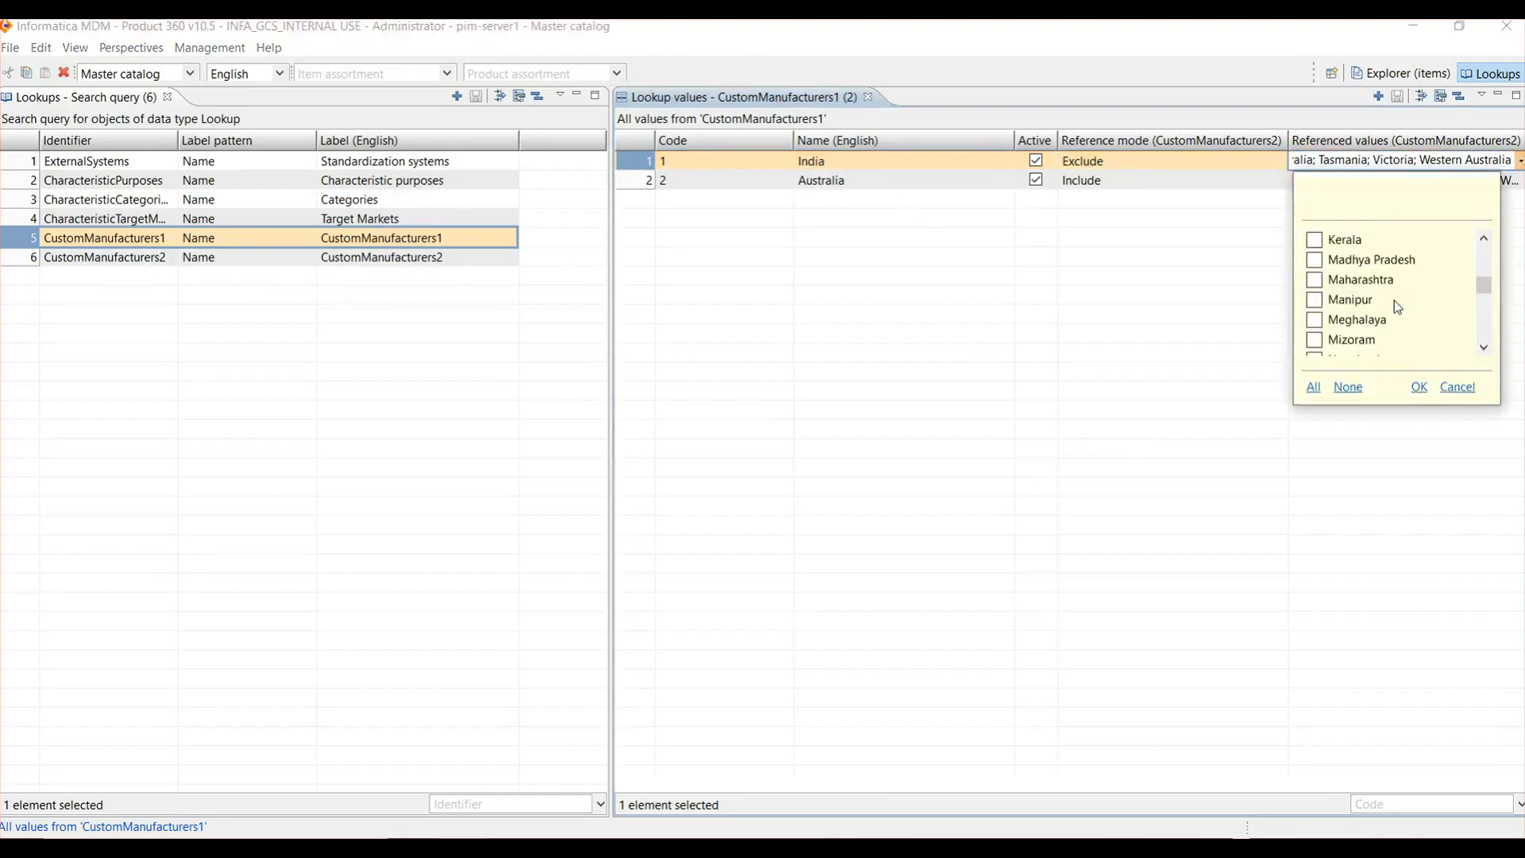
{"action": "scroll", "coordinate": [1395, 304], "scroll_direction": "down", "scroll_amount": 4}
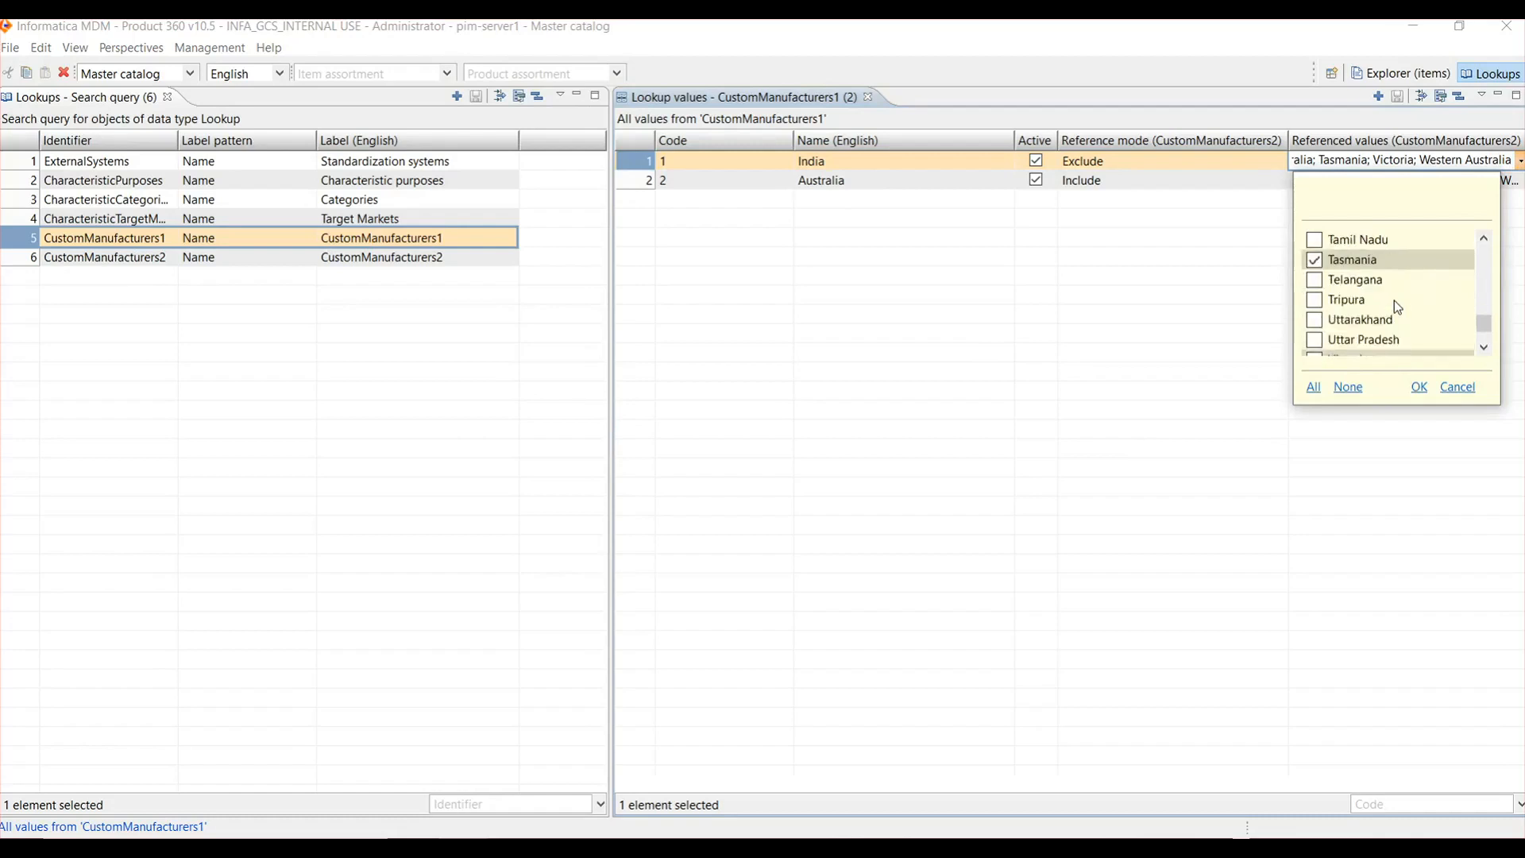
{"action": "left_click", "coordinate": [1033, 380]}
{"action": "left_click", "coordinate": [1034, 380]}
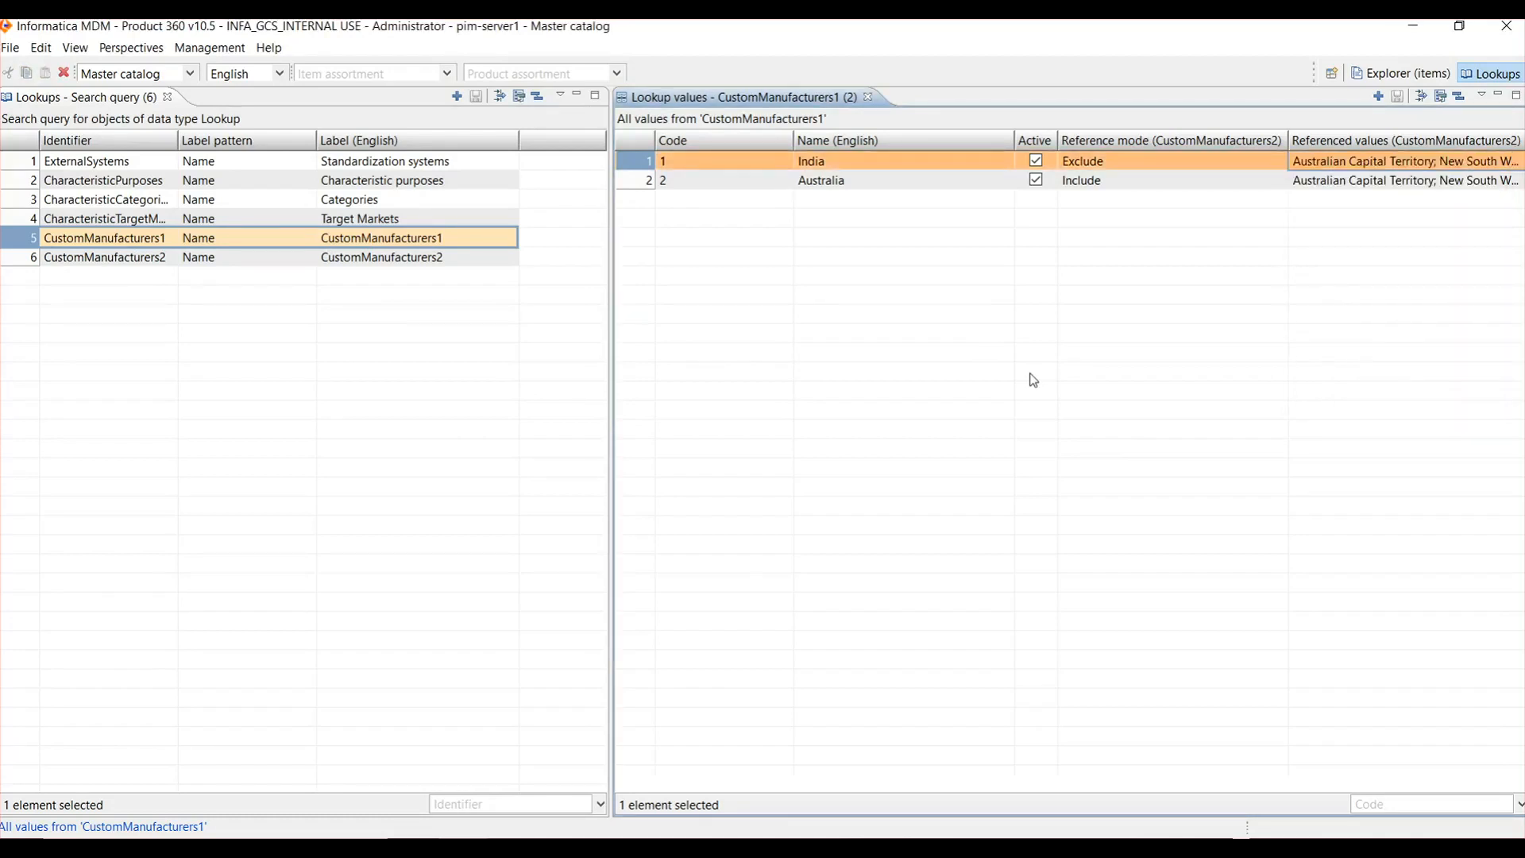
Examine which CustomManufacturers2 states are selected as referenced values for Australia, leaving the selection as it is.
{"action": "left_click", "coordinate": [637, 186]}
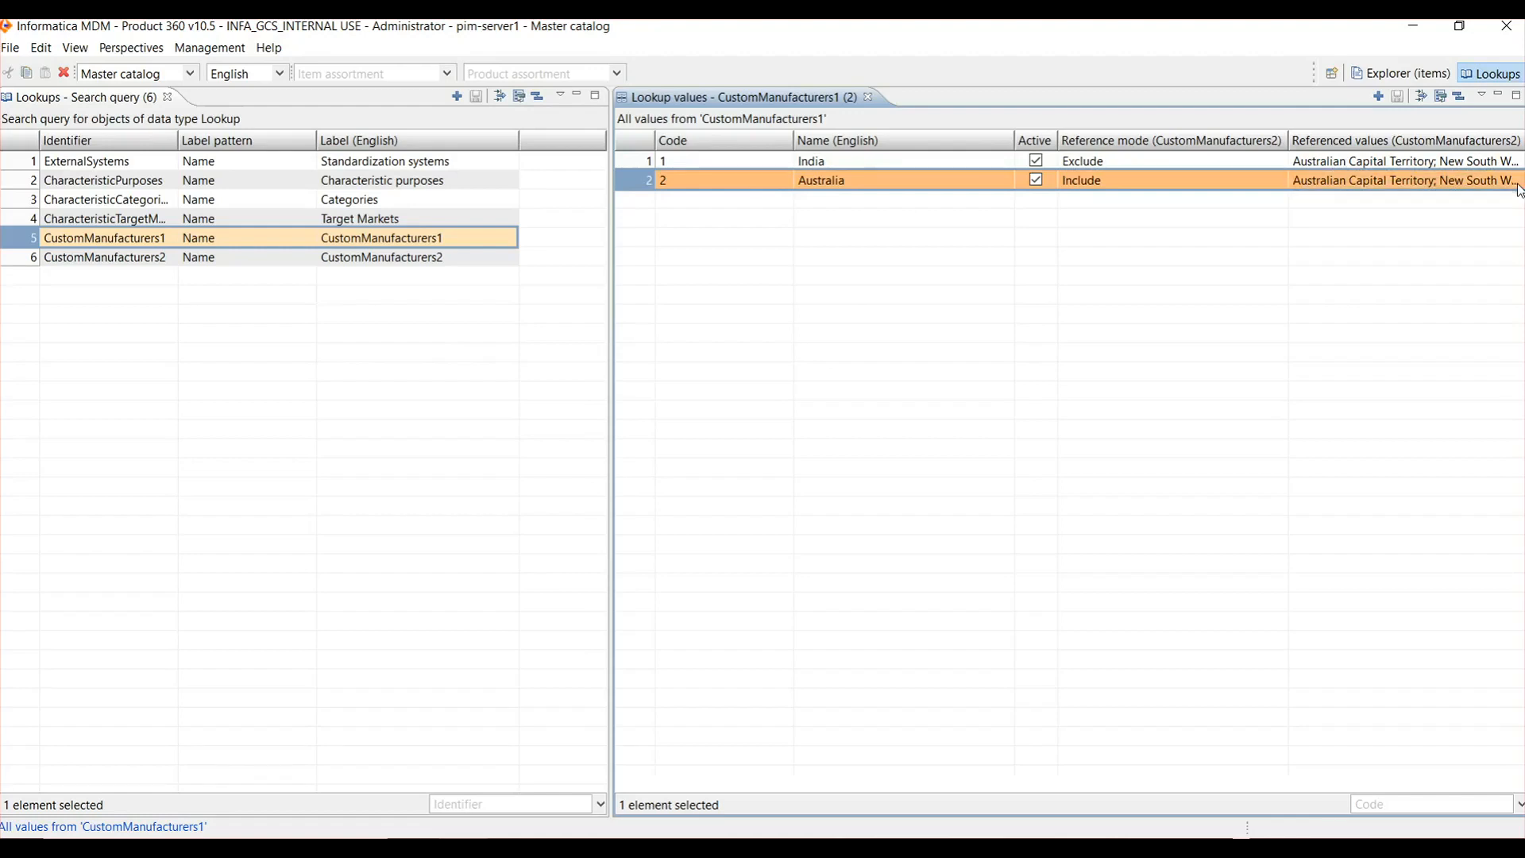
{"action": "left_click", "coordinate": [1493, 180]}
{"action": "left_click", "coordinate": [1520, 182]}
{"action": "scroll", "coordinate": [1379, 312], "scroll_direction": "down", "scroll_amount": 8}
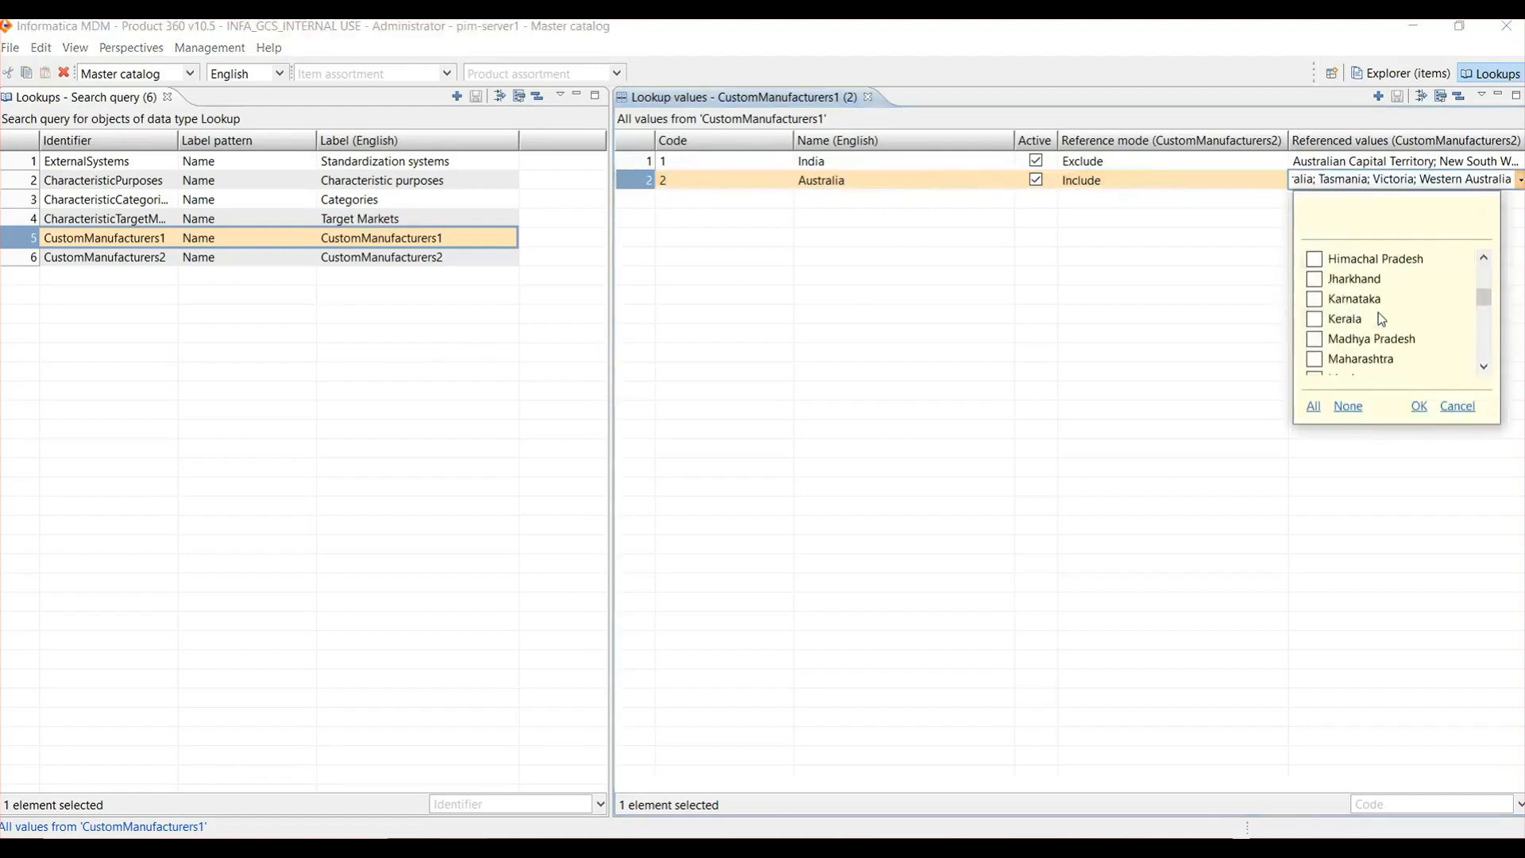
{"action": "scroll", "coordinate": [1379, 312], "scroll_direction": "down", "scroll_amount": 2}
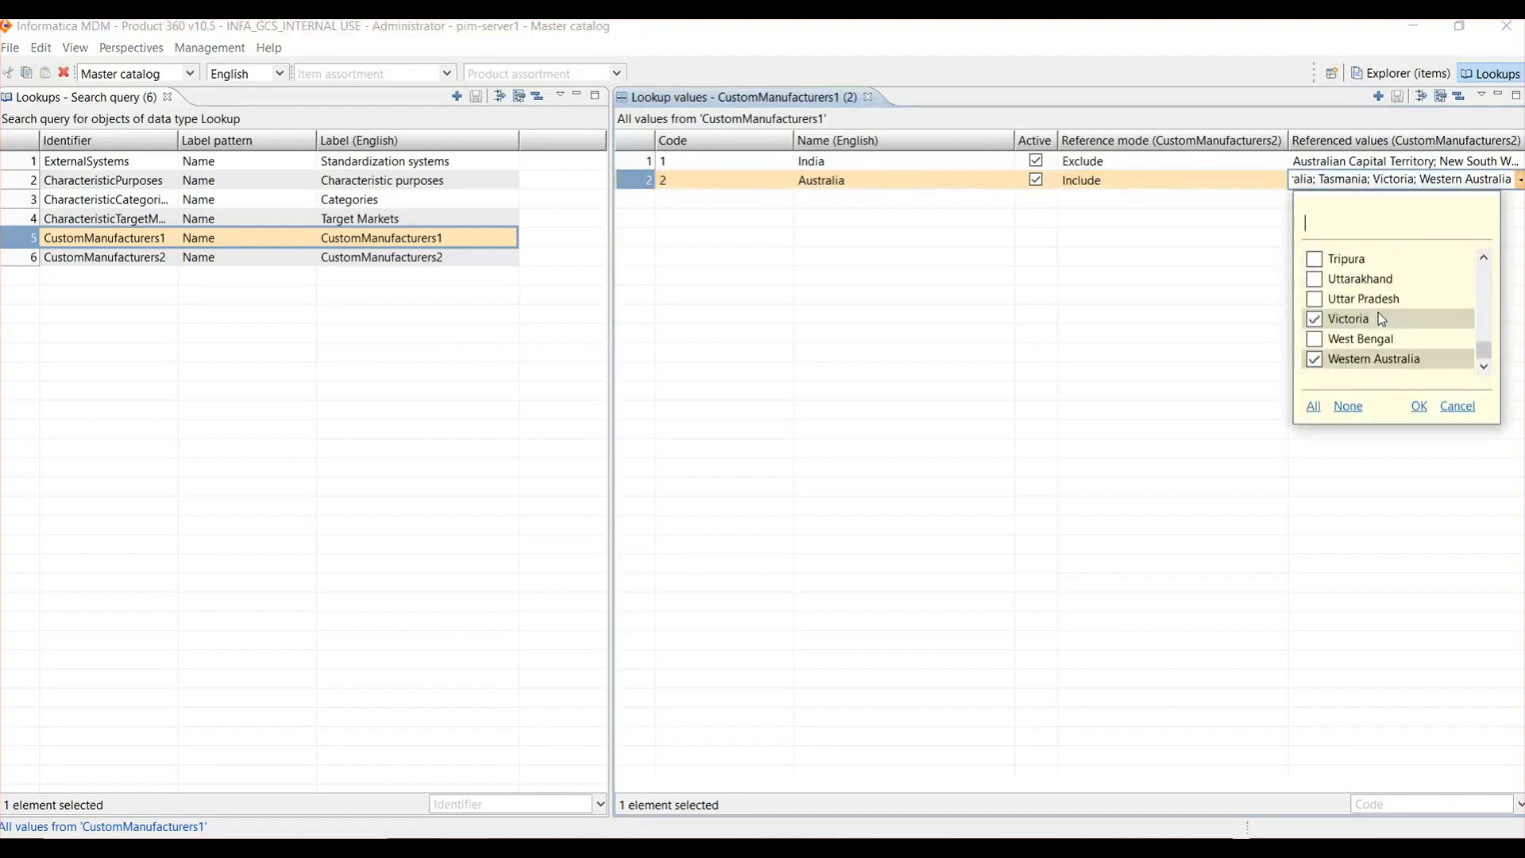
{"action": "left_click", "coordinate": [1024, 418]}
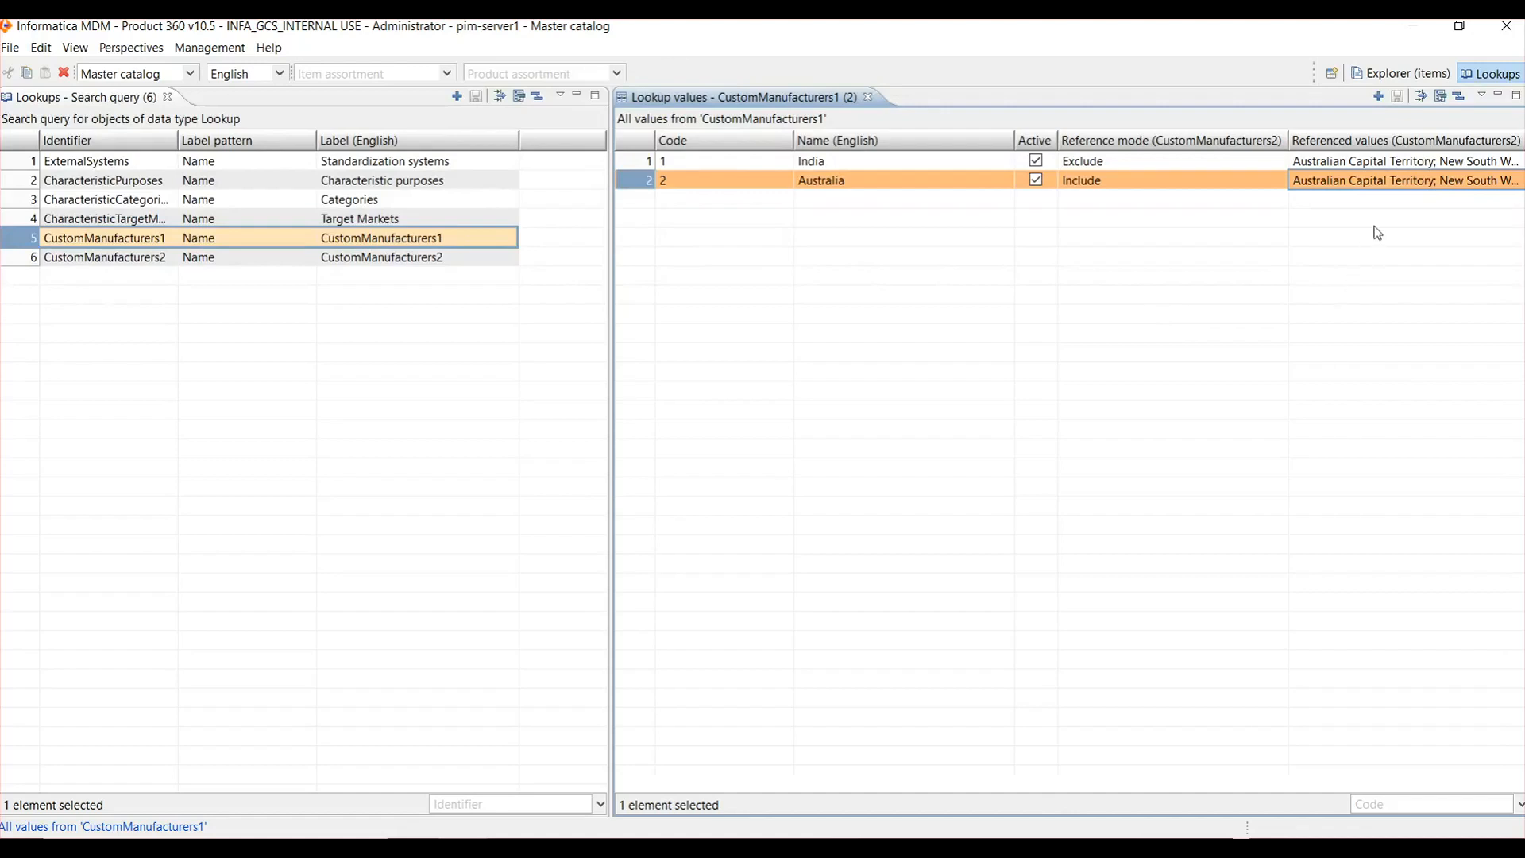
Switch to the Explorer (items) perspective and add the Item characteristic records view to it.
{"action": "left_click", "coordinate": [1398, 78]}
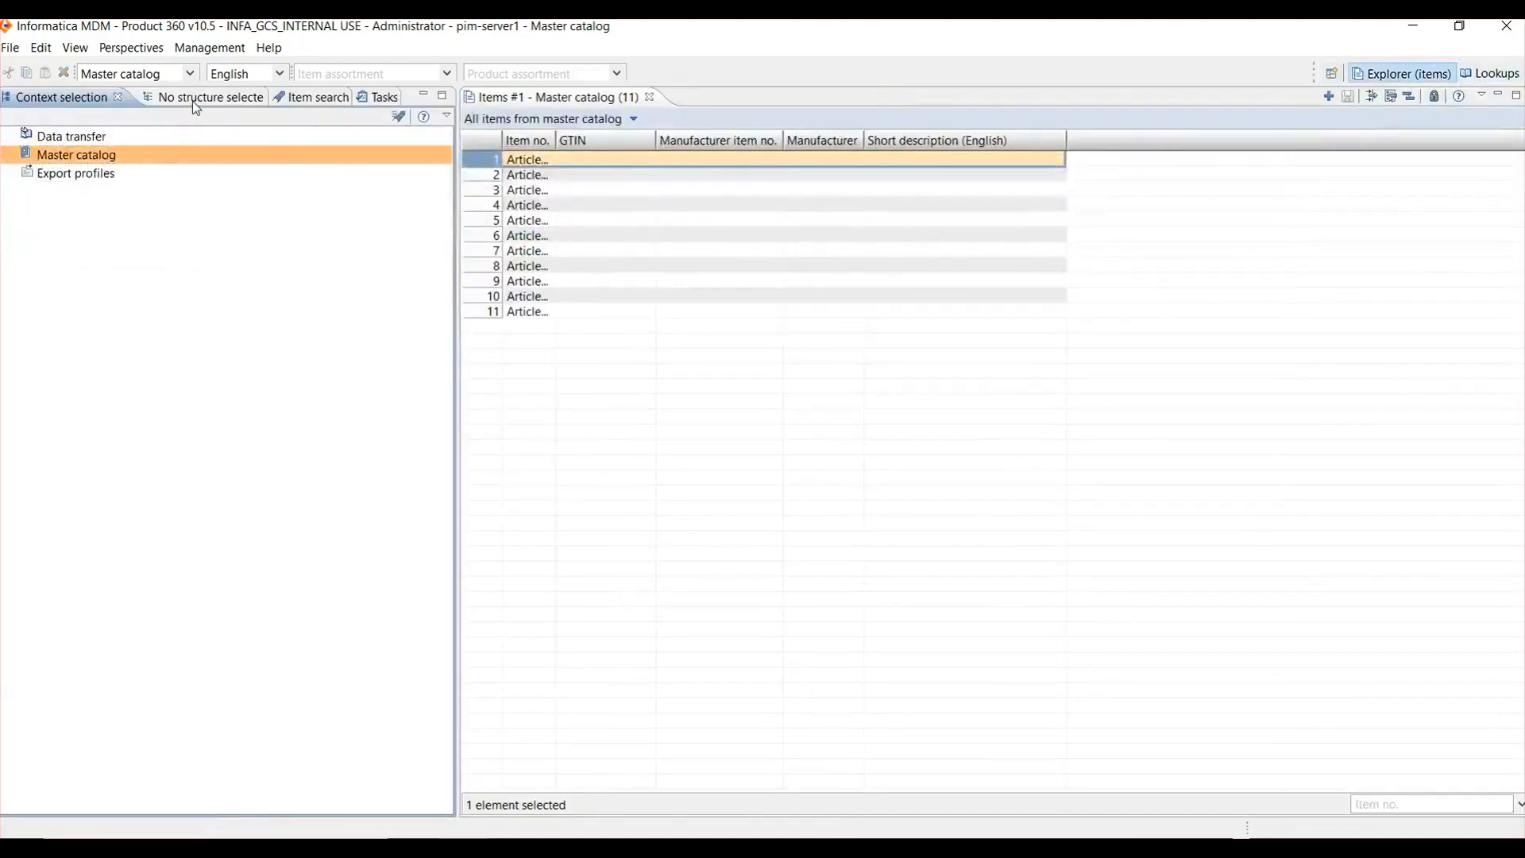
{"action": "left_click", "coordinate": [145, 50]}
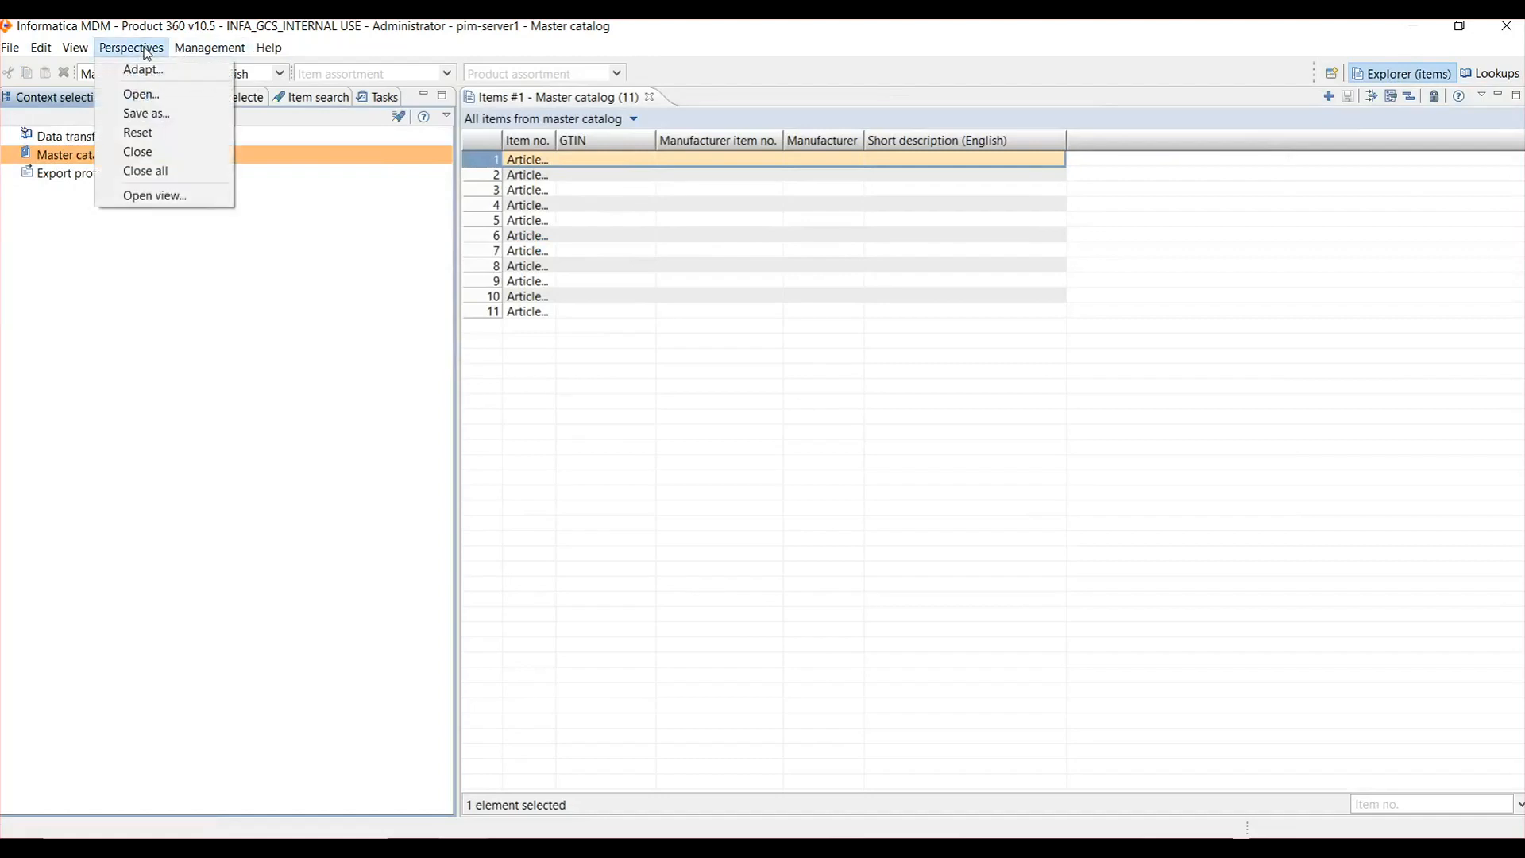
{"action": "key", "text": "Up"}
{"action": "key", "text": "Return"}
{"action": "type", "text": "Item "}
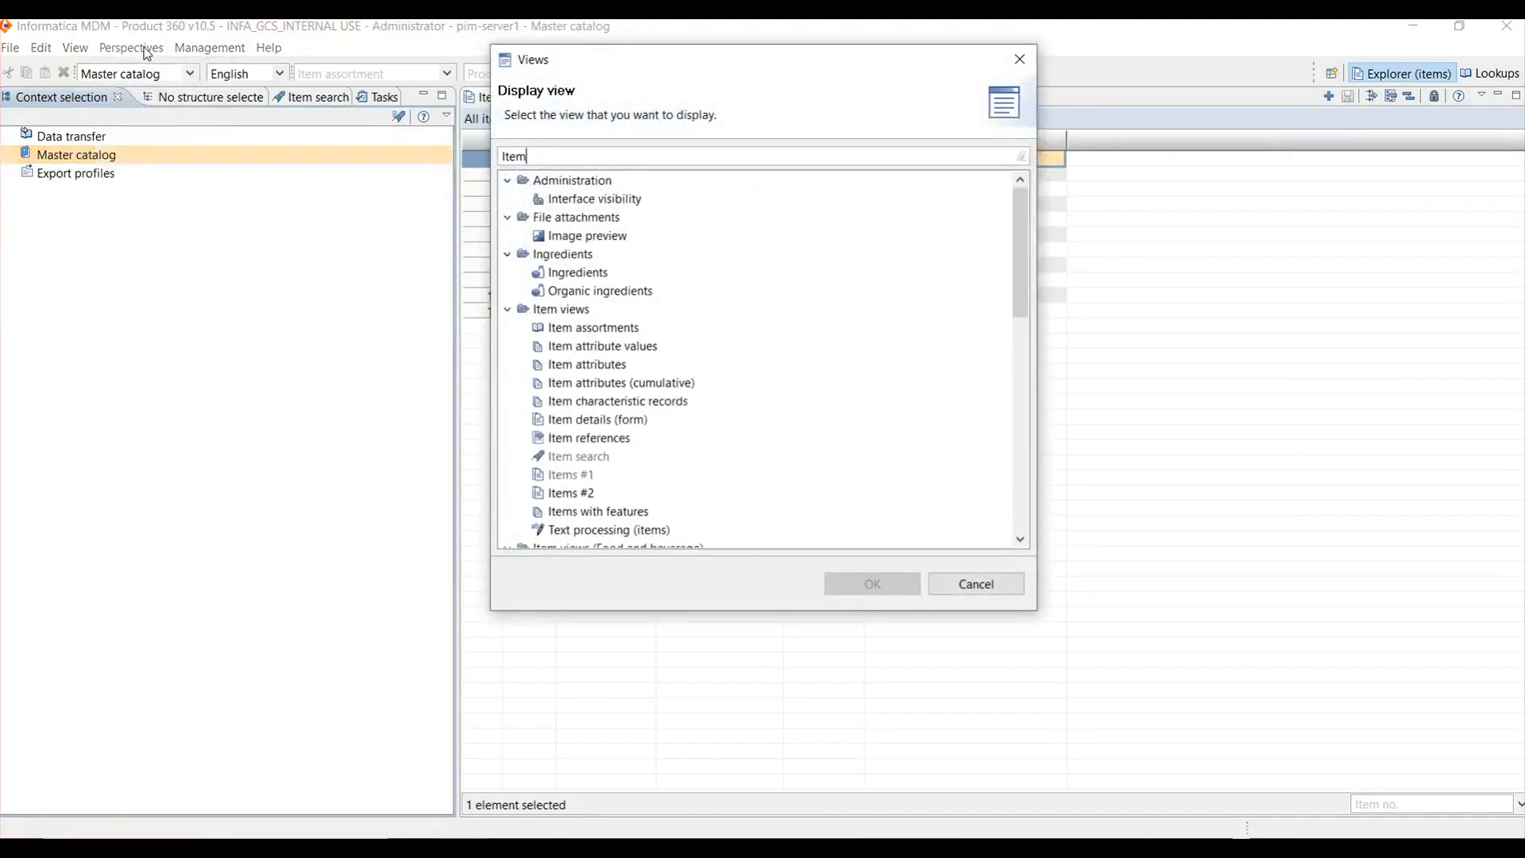
{"action": "type", "text": "Cha"}
{"action": "double_click", "coordinate": [580, 199]}
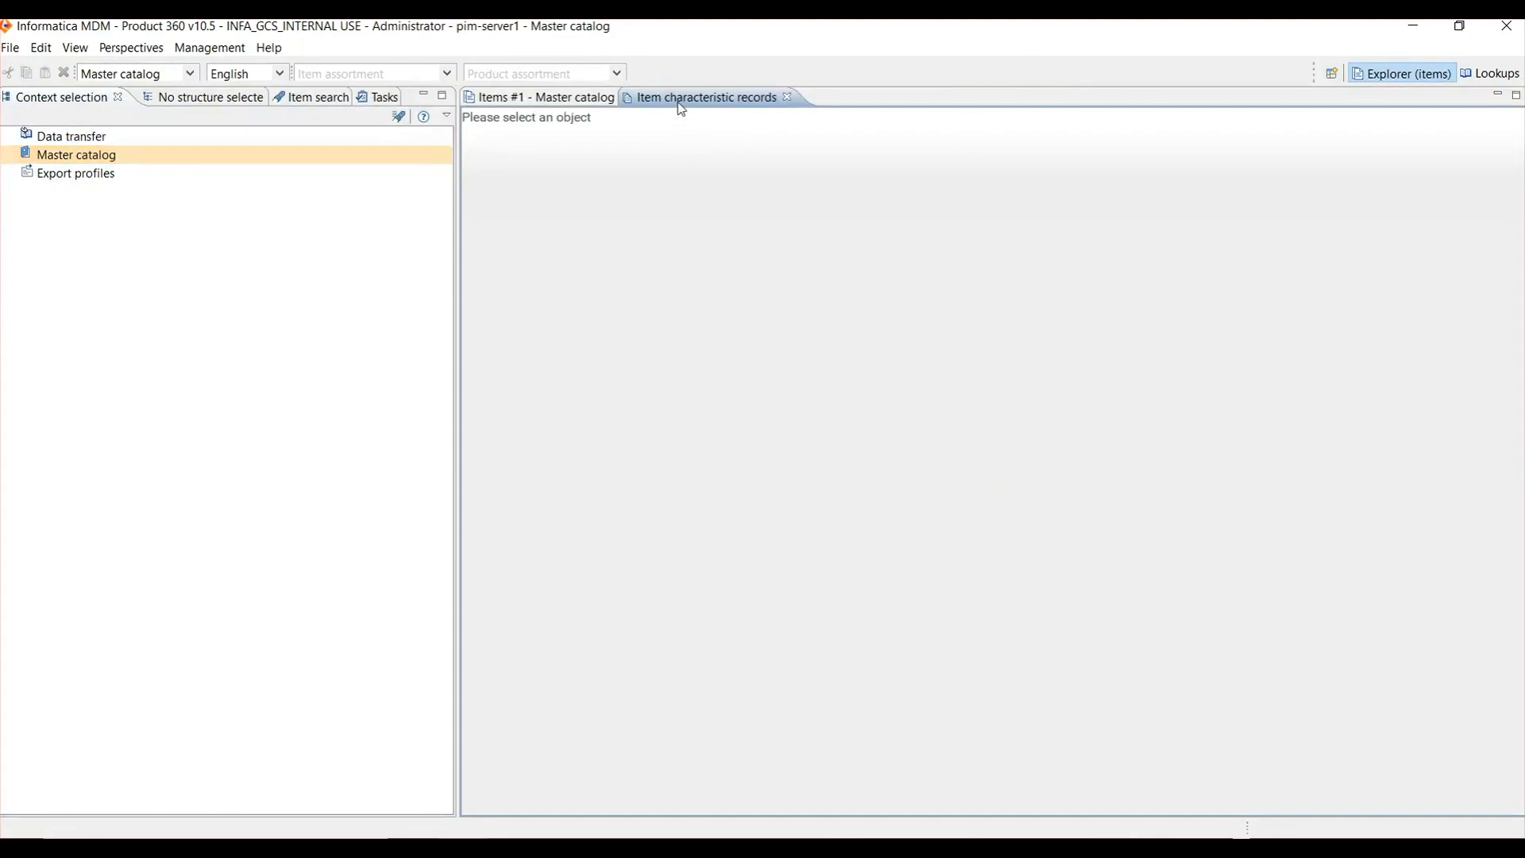
Dock the Item characteristic records view directly below the Items #1 list.
{"action": "left_click_drag", "start_coordinate": [681, 106], "coordinate": [926, 429]}
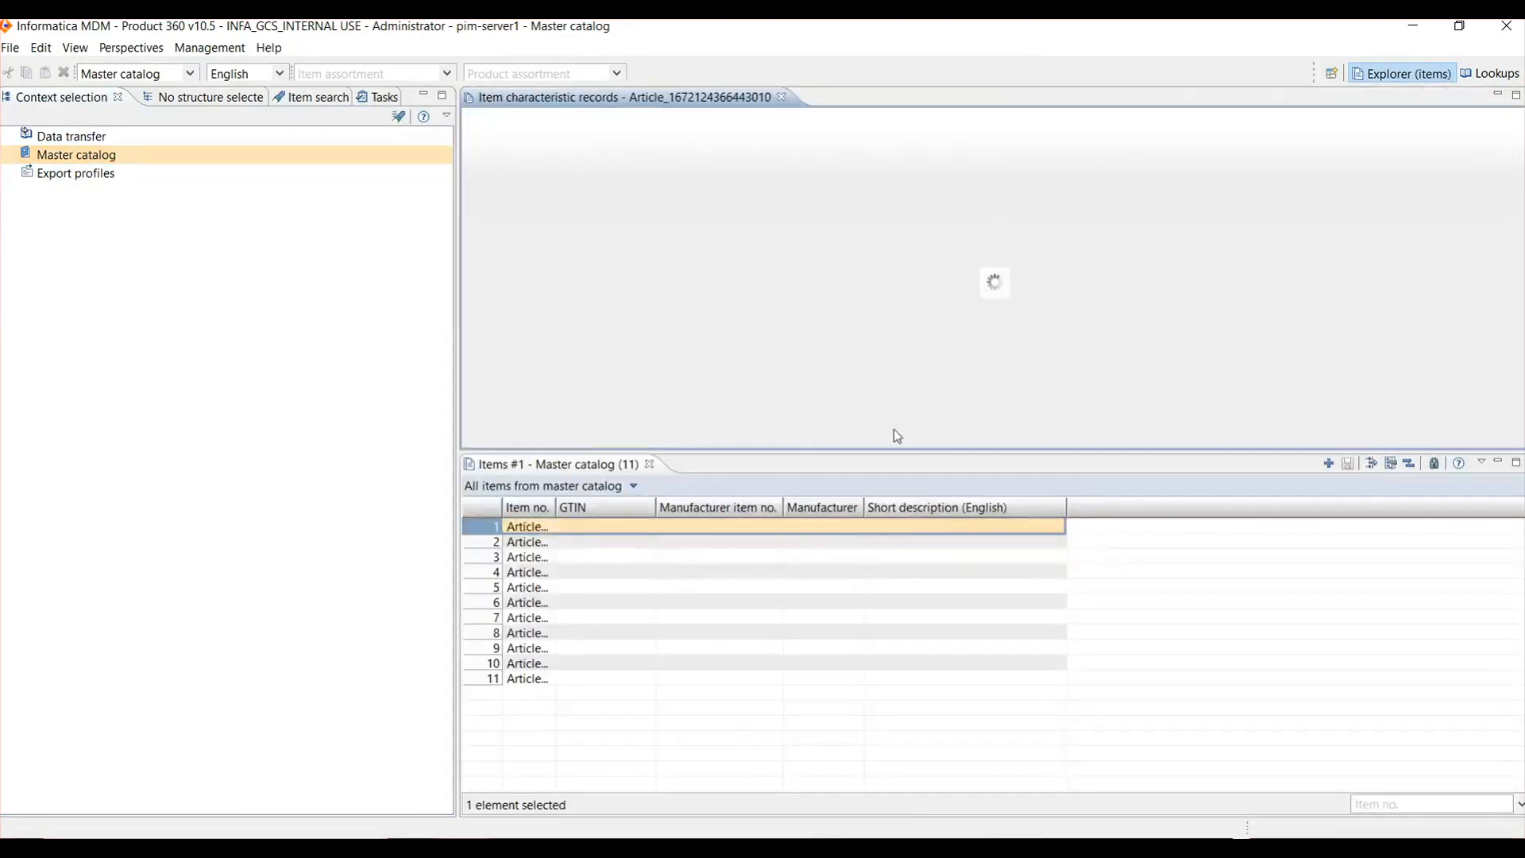
{"action": "left_click_drag", "start_coordinate": [657, 102], "coordinate": [1302, 656]}
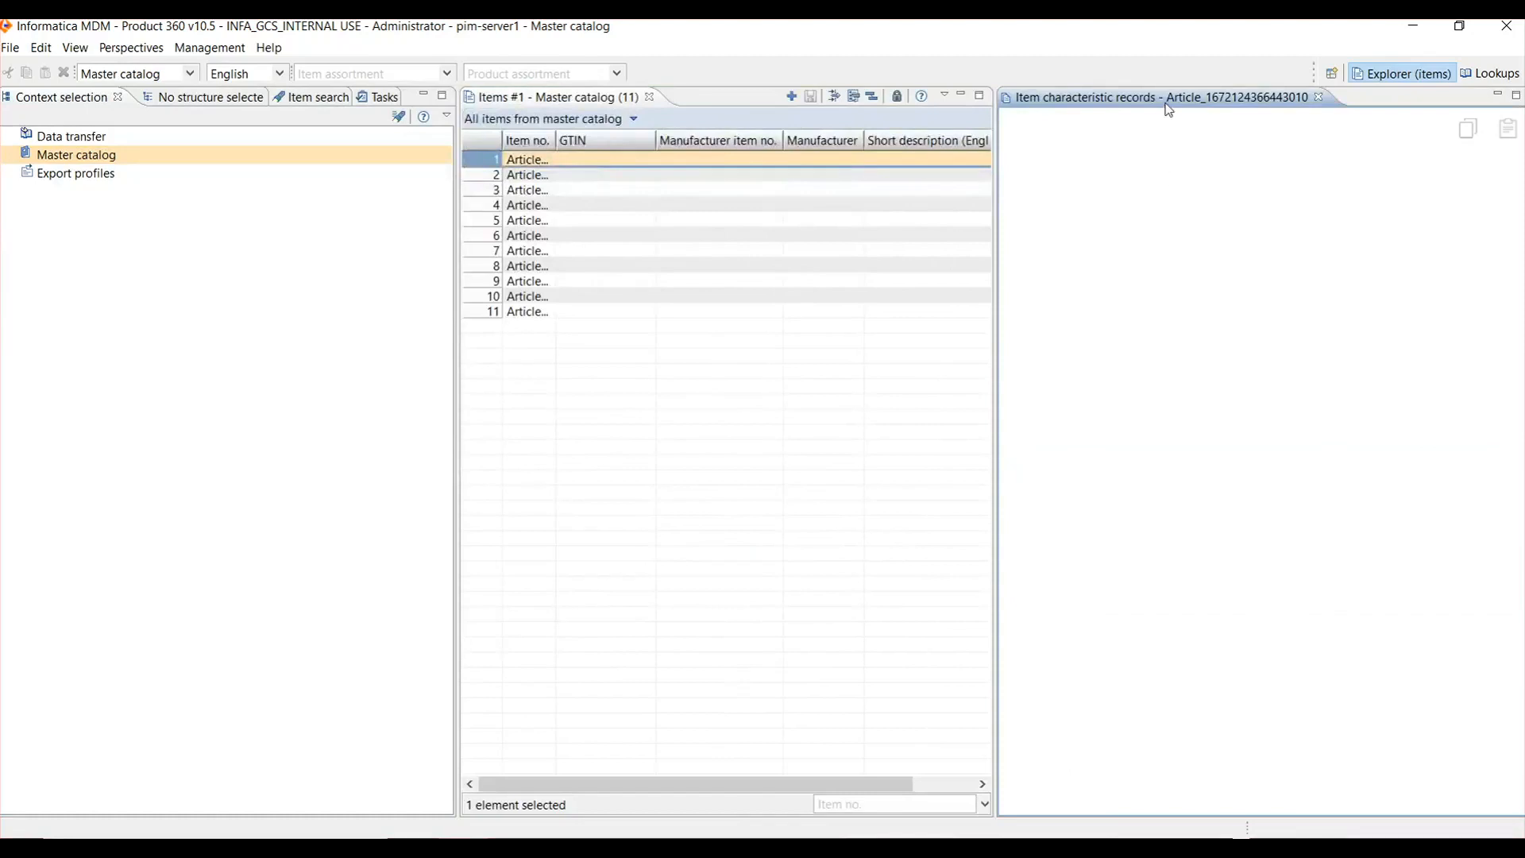
{"action": "left_click_drag", "start_coordinate": [1169, 109], "coordinate": [819, 610]}
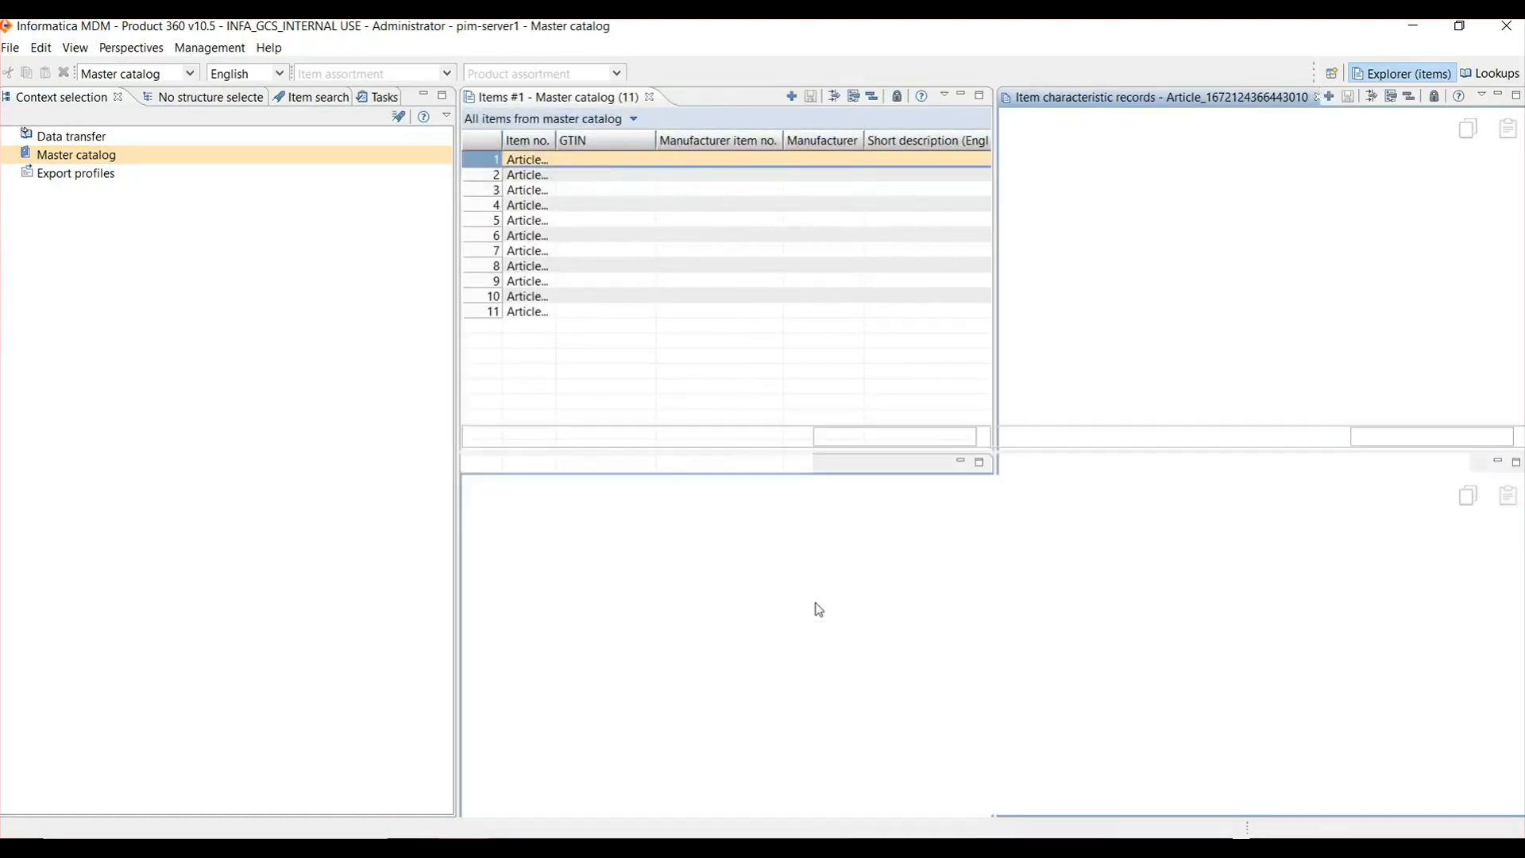
Select the item in row 11 and set its Country characteristic to India.
{"action": "left_click", "coordinate": [474, 312]}
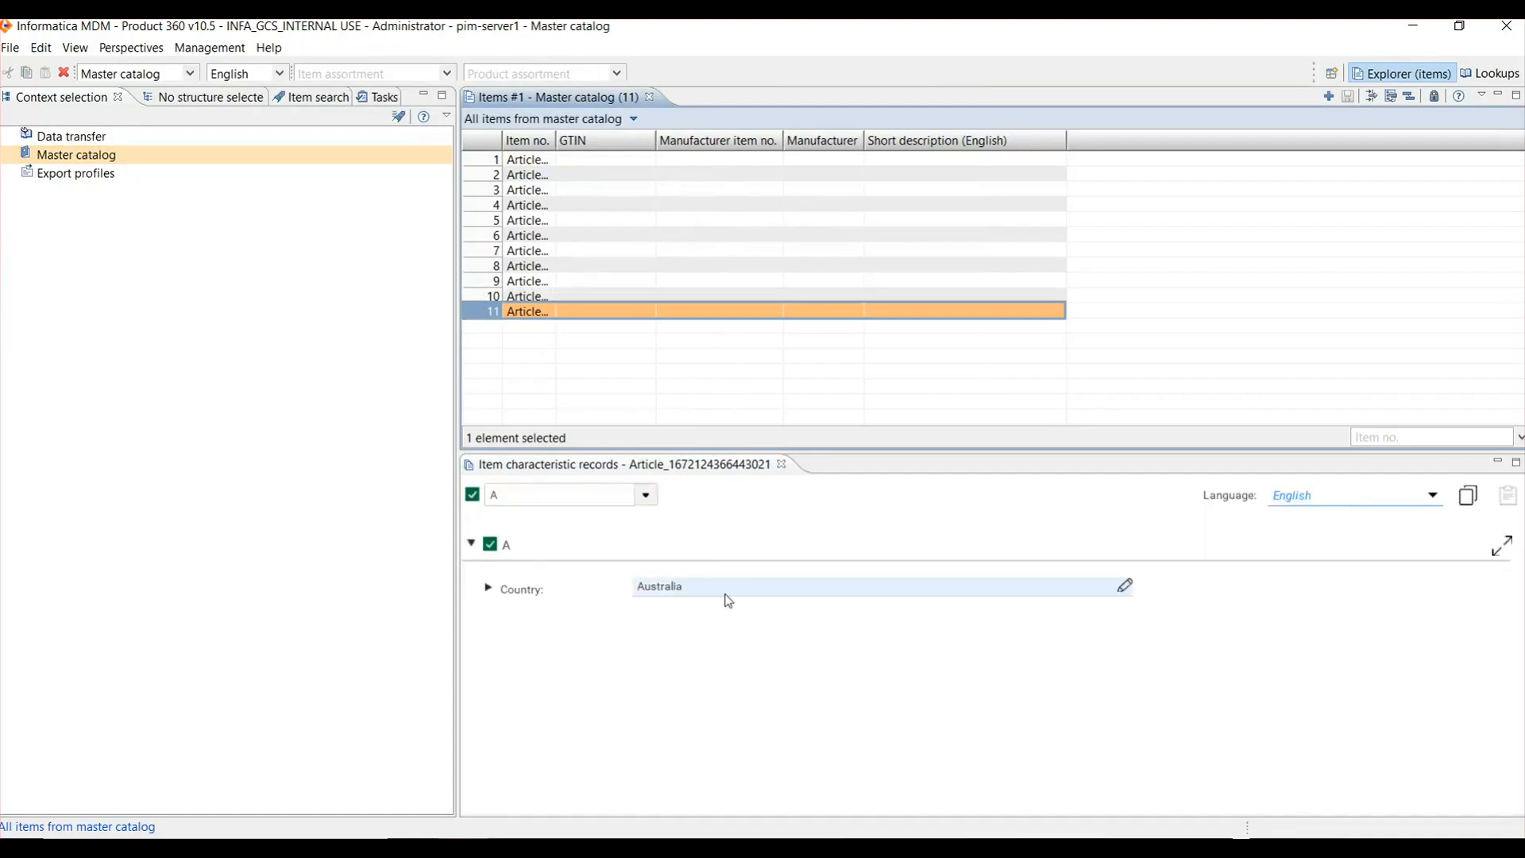
{"action": "left_click", "coordinate": [679, 594]}
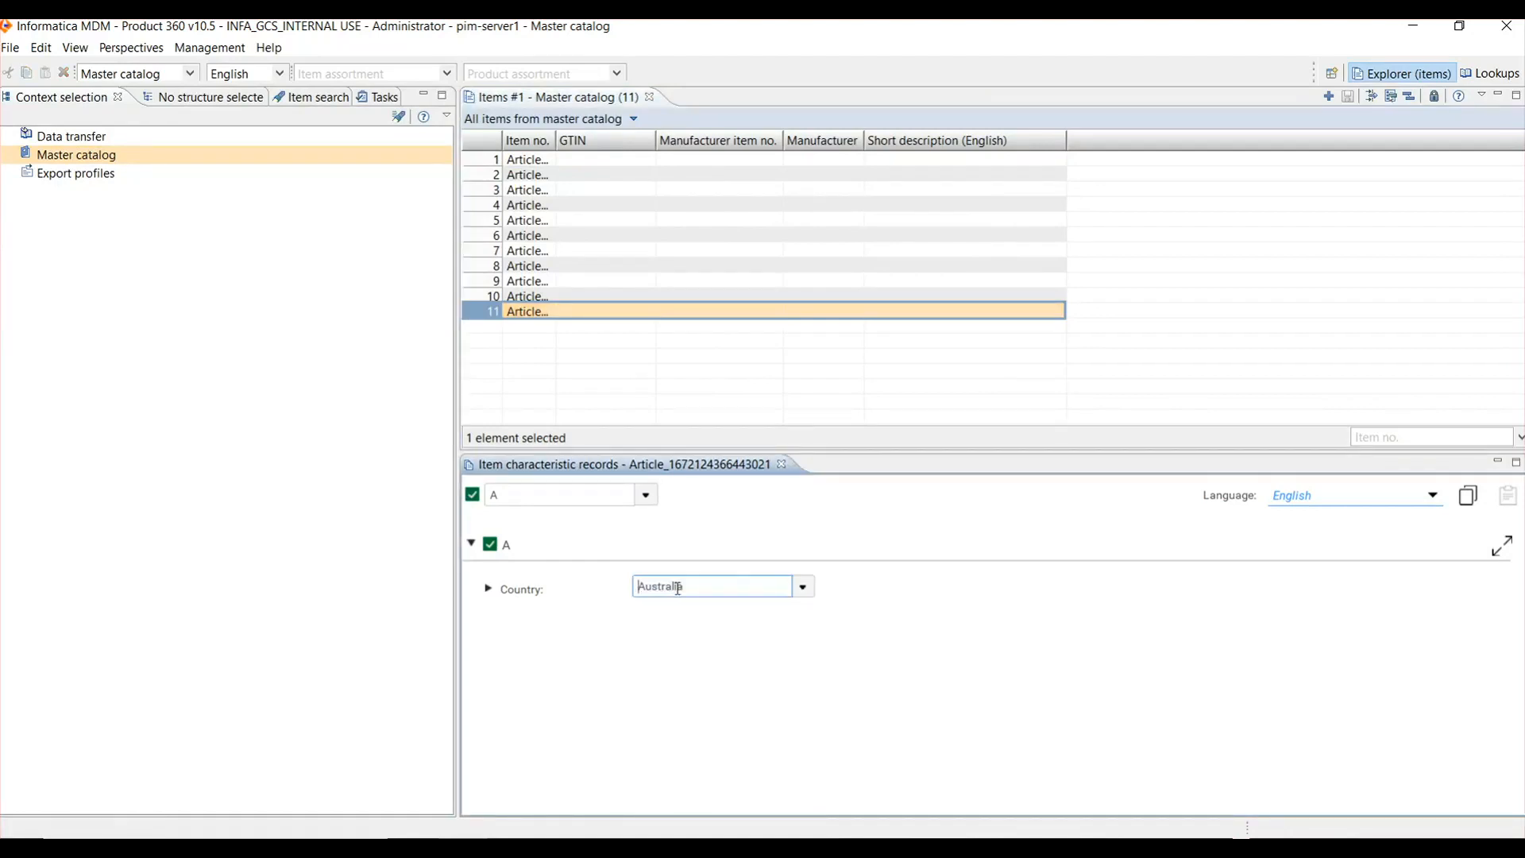
{"action": "left_click", "coordinate": [802, 587]}
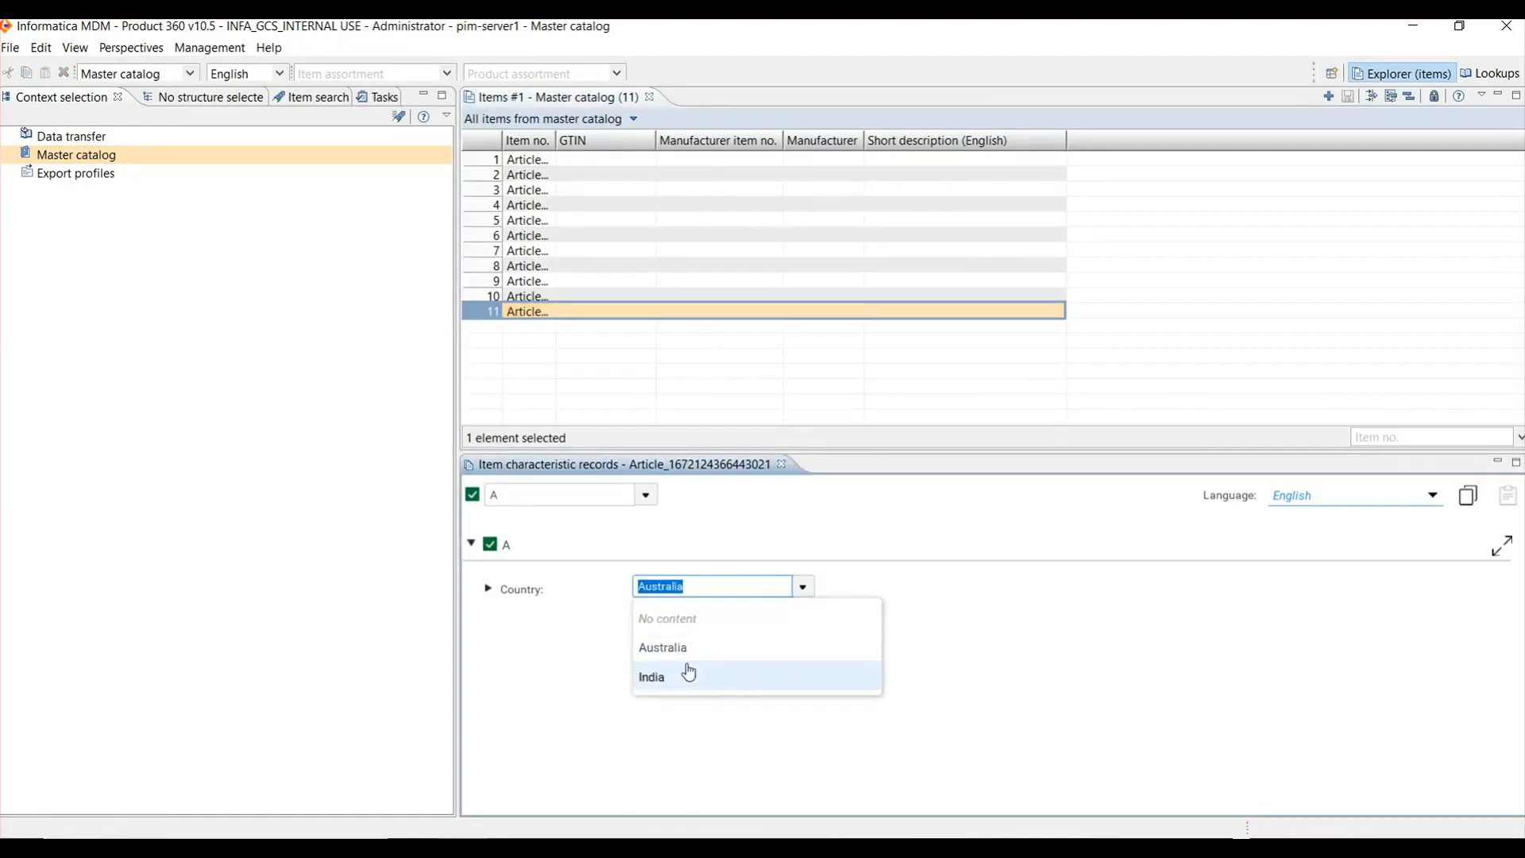
{"action": "left_click", "coordinate": [689, 672]}
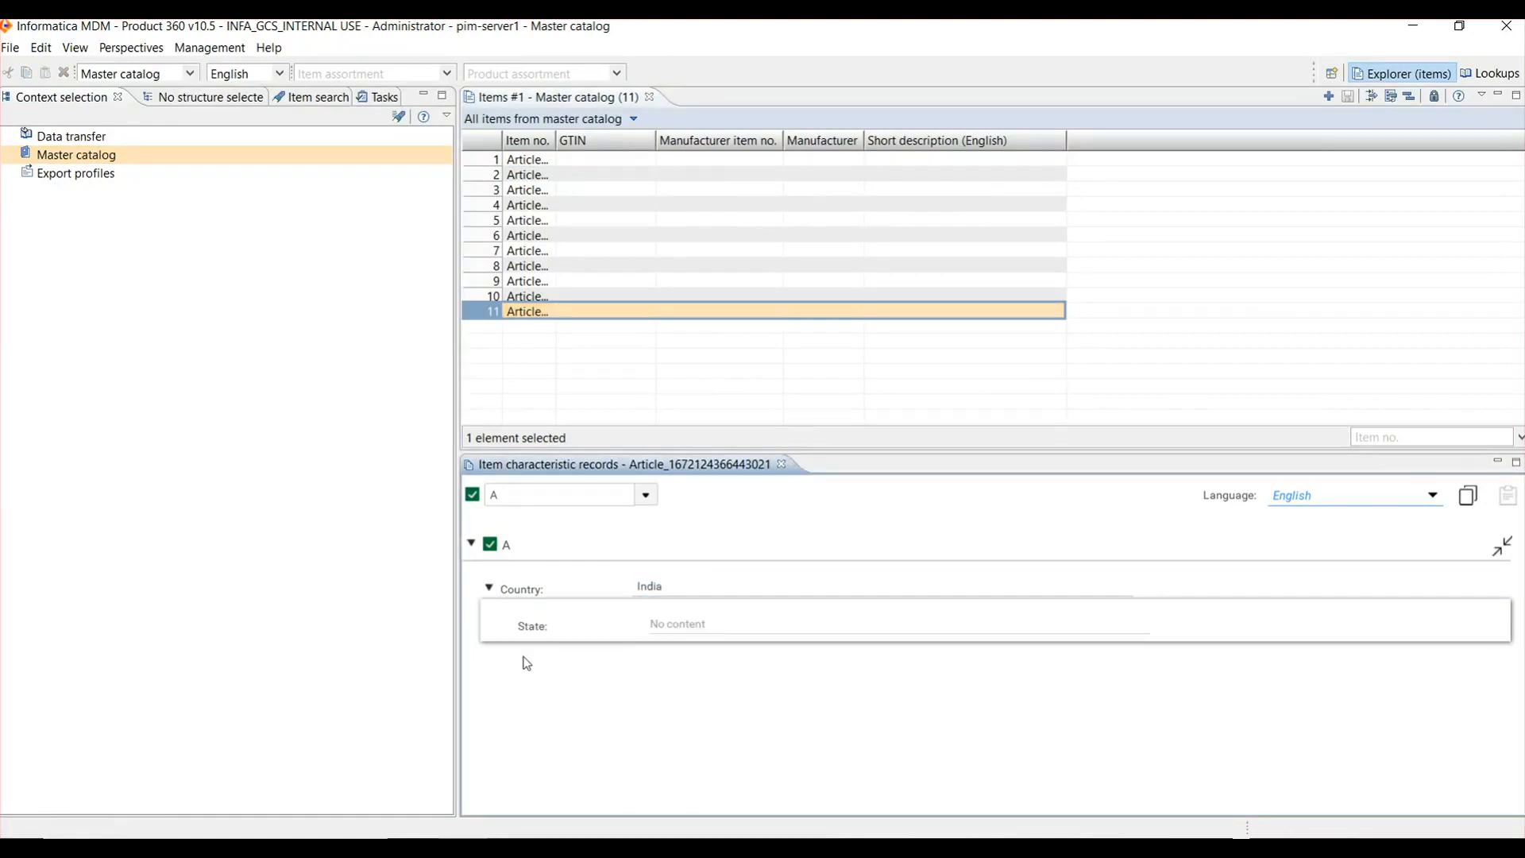
Examine the full list of State values offered for India from first to last, leaving the State without content.
{"action": "left_click", "coordinate": [708, 627]}
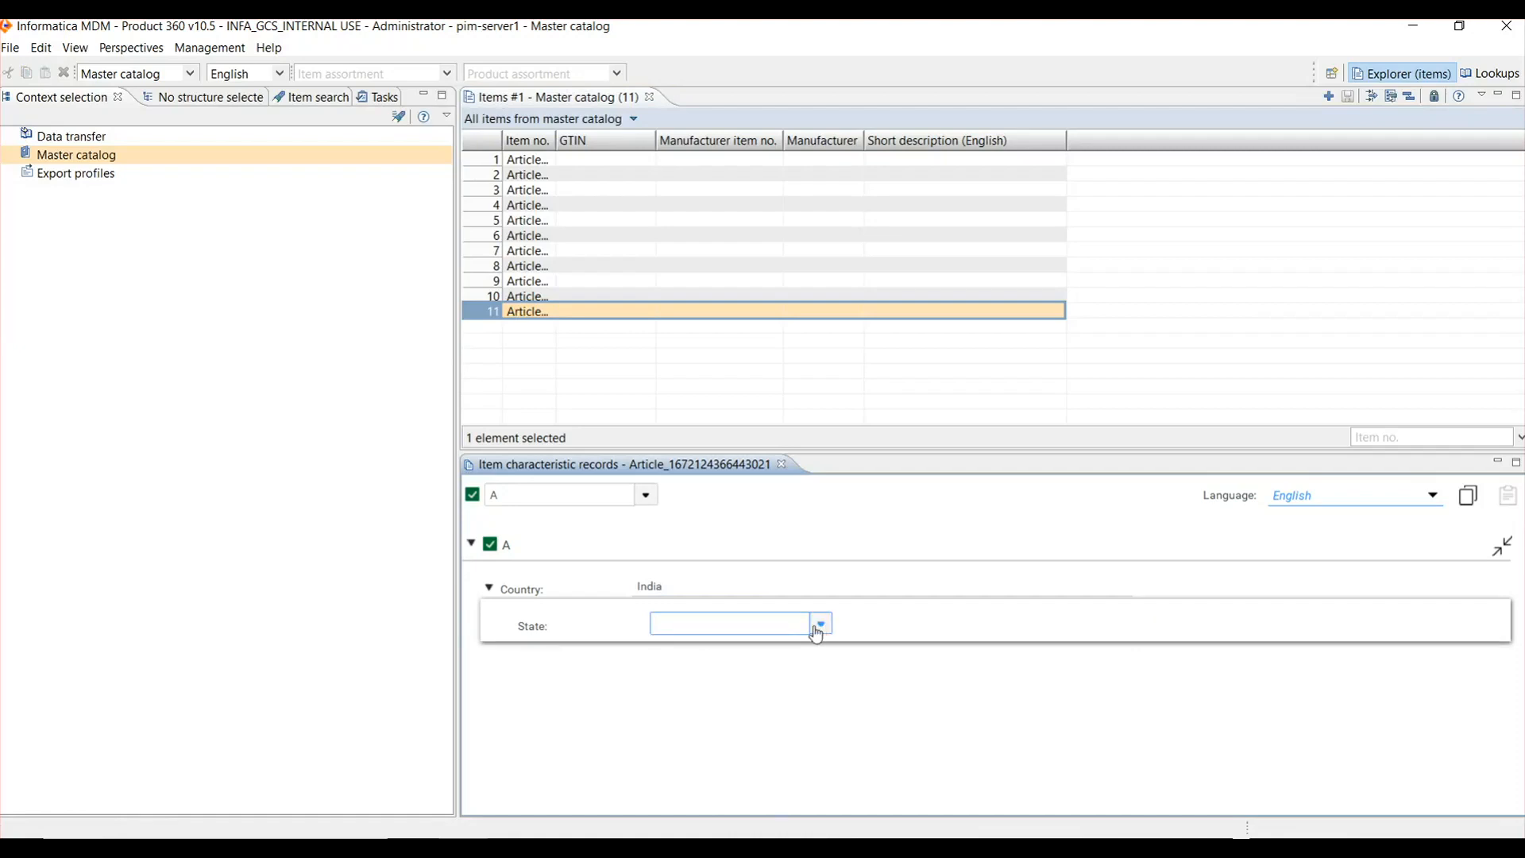
{"action": "left_click", "coordinate": [819, 627]}
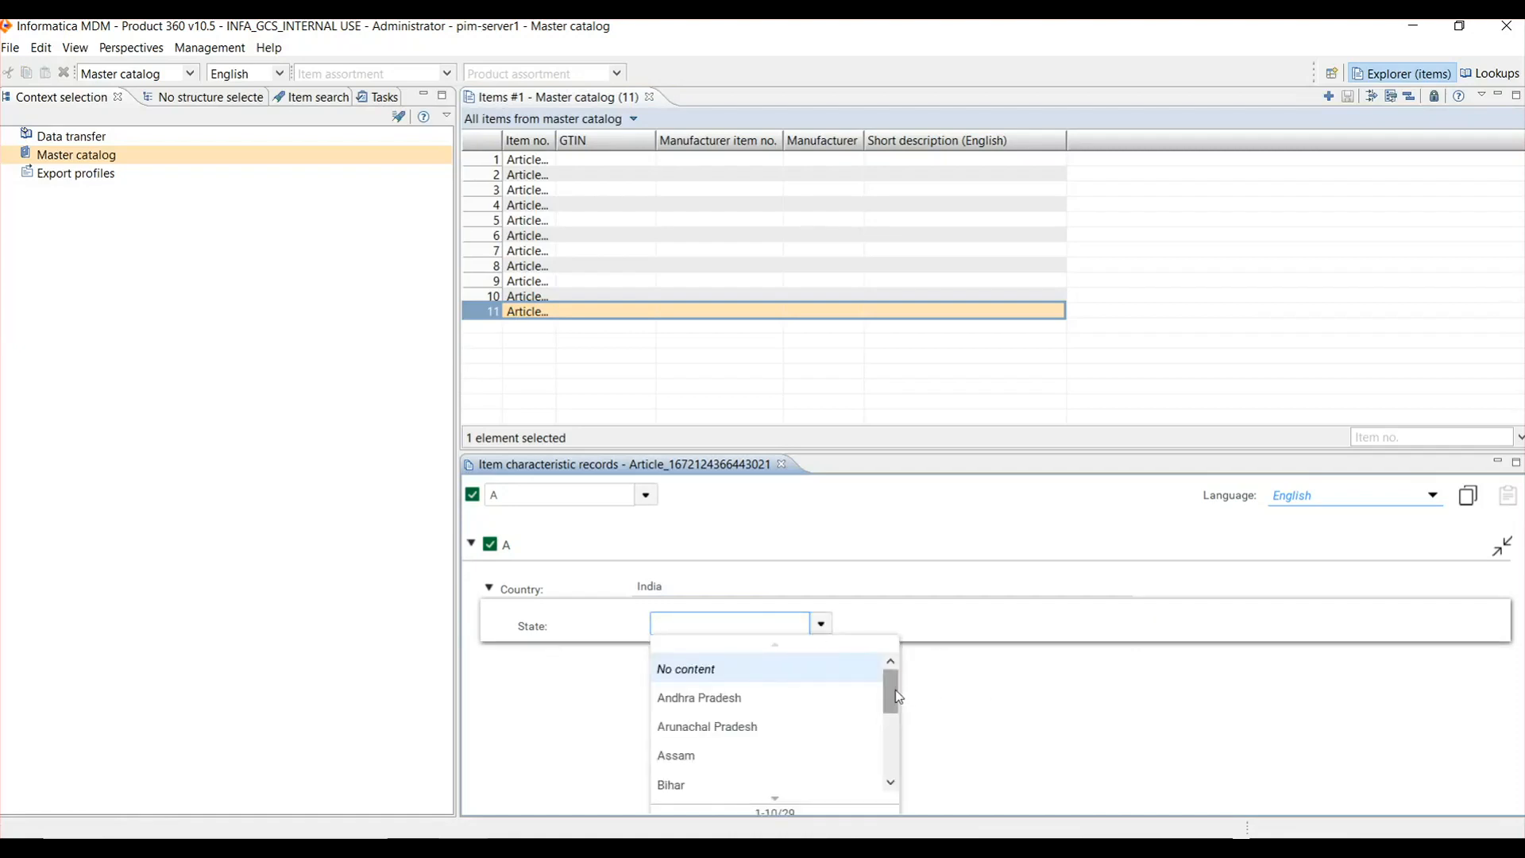
{"action": "left_click_drag", "start_coordinate": [897, 696], "coordinate": [901, 778]}
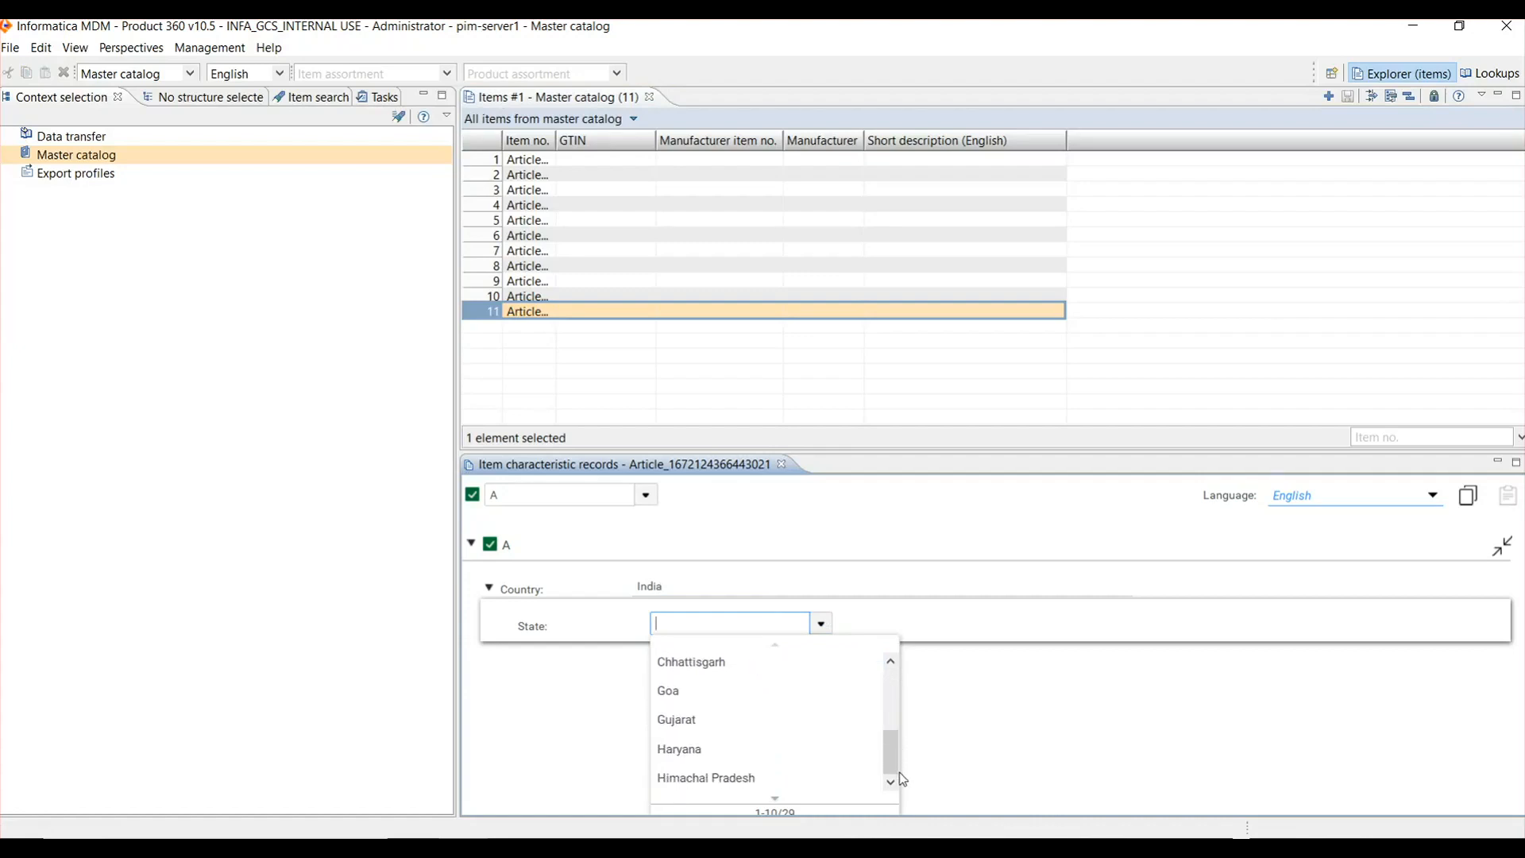
{"action": "left_click", "coordinate": [780, 798]}
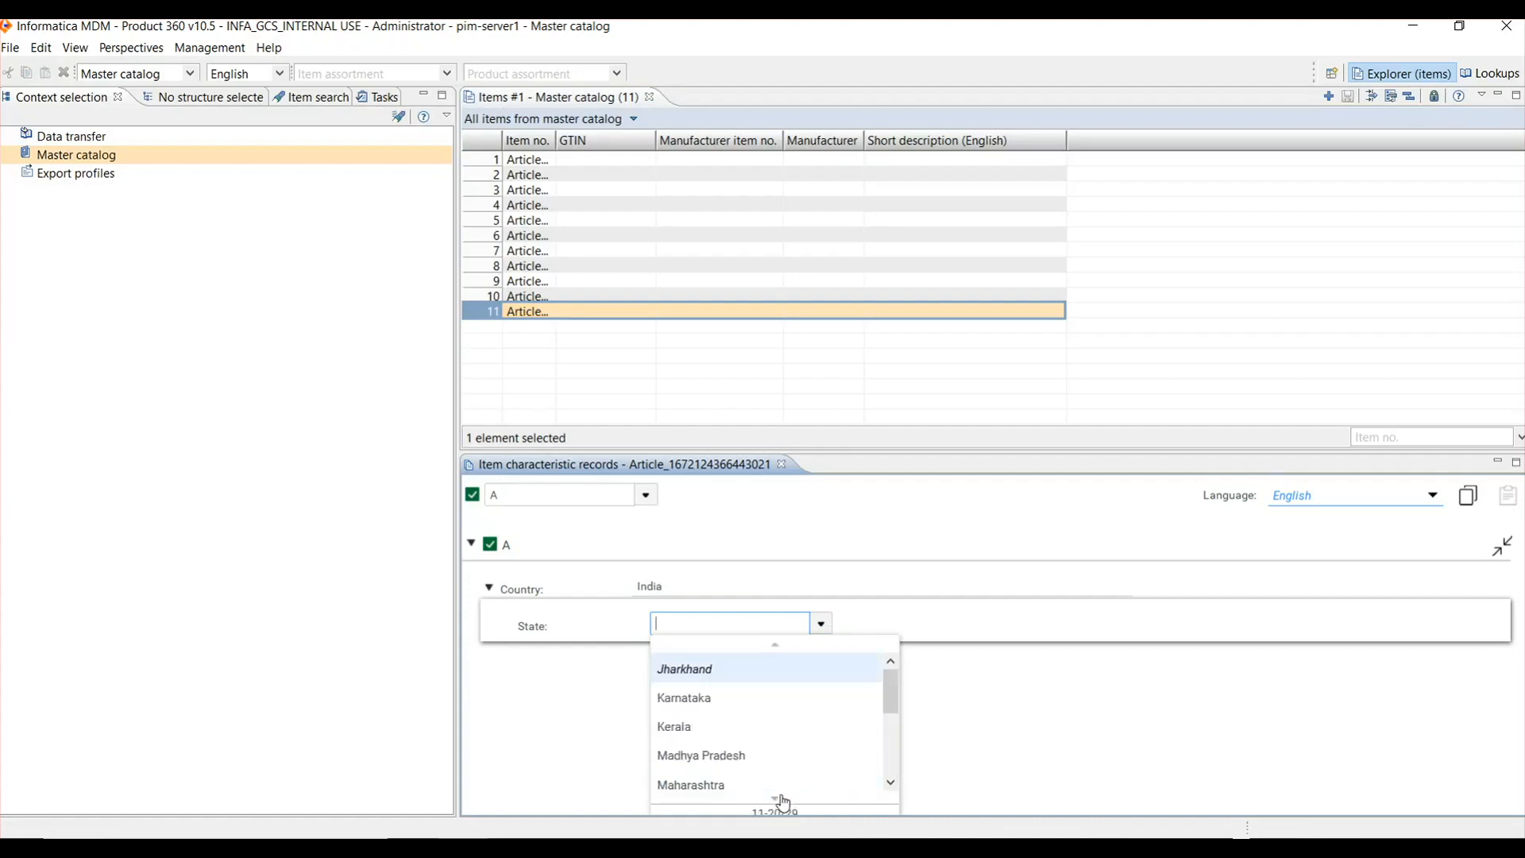
{"action": "key", "text": "Down"}
{"action": "key", "text": "Down"}
{"action": "key", "text": "Down"}
{"action": "key", "text": "Down"}
{"action": "key", "text": "Down"}
{"action": "key", "text": "Down"}
{"action": "key", "text": "Down"}
{"action": "key", "text": "Down"}
{"action": "key", "text": "Down"}
{"action": "key", "text": "Down"}
{"action": "key", "text": "Down"}
{"action": "key", "text": "Down"}
{"action": "key", "text": "Down"}
{"action": "key", "text": "Down"}
{"action": "key", "text": "Down"}
{"action": "key", "text": "Up"}
{"action": "key", "text": "Up"}
{"action": "key", "text": "Up"}
{"action": "key", "text": "Up"}
{"action": "key", "text": "Up"}
{"action": "key", "text": "Up"}
{"action": "key", "text": "Up"}
{"action": "key", "text": "Up"}
{"action": "key", "text": "Up"}
{"action": "key", "text": "Up"}
{"action": "key", "text": "Up"}
{"action": "key", "text": "Up"}
{"action": "key", "text": "Up"}
{"action": "key", "text": "Up"}
{"action": "key", "text": "Up"}
{"action": "key", "text": "Up"}
{"action": "key", "text": "Up"}
{"action": "key", "text": "Up"}
{"action": "key", "text": "Up"}
{"action": "key", "text": "Up"}
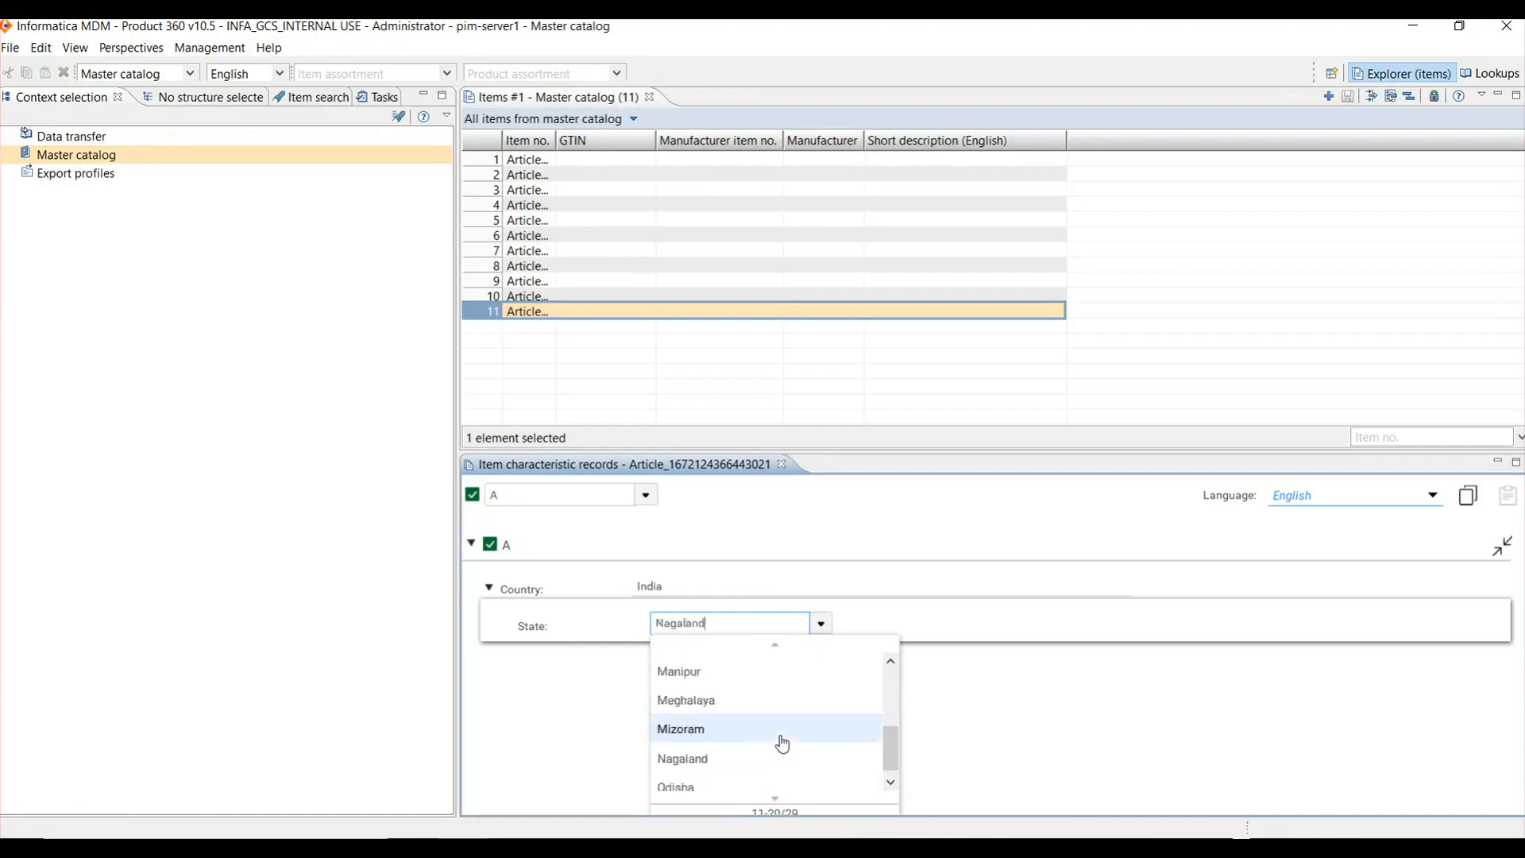
{"action": "key", "text": "Down"}
{"action": "key", "text": "Down"}
{"action": "key", "text": "Down"}
{"action": "key", "text": "Down"}
{"action": "key", "text": "Down"}
{"action": "key", "text": "Down"}
{"action": "key", "text": "Down"}
{"action": "key", "text": "Down"}
{"action": "key", "text": "Down"}
{"action": "key", "text": "Down"}
{"action": "key", "text": "Down"}
{"action": "key", "text": "Down"}
{"action": "key", "text": "Down"}
{"action": "key", "text": "Down"}
{"action": "key", "text": "Down"}
{"action": "key", "text": "Down"}
{"action": "key", "text": "Down"}
{"action": "key", "text": "Down"}
{"action": "key", "text": "Down"}
{"action": "key", "text": "Down"}
{"action": "key", "text": "Down"}
{"action": "key", "text": "Down"}
{"action": "key", "text": "Down"}
{"action": "key", "text": "Down"}
{"action": "key", "text": "Down"}
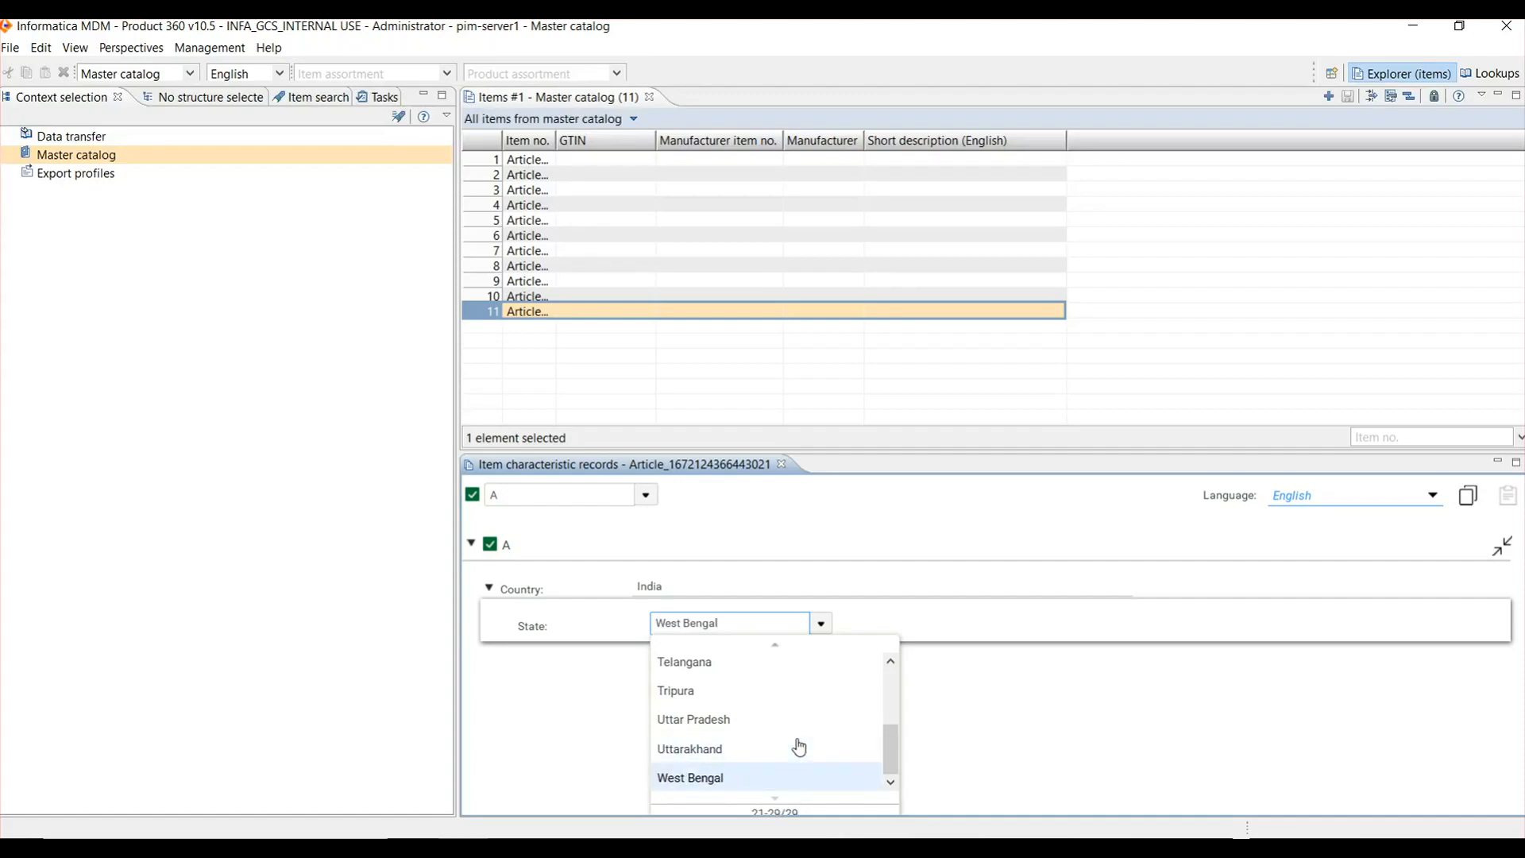
{"action": "key", "text": "Up"}
{"action": "key", "text": "Up"}
{"action": "key", "text": "Up"}
{"action": "key", "text": "Up"}
{"action": "key", "text": "Up"}
{"action": "key", "text": "Up"}
{"action": "key", "text": "Up"}
{"action": "key", "text": "Up"}
{"action": "key", "text": "Up"}
{"action": "key", "text": "Up"}
{"action": "key", "text": "Up"}
{"action": "key", "text": "Up"}
{"action": "key", "text": "Up"}
{"action": "key", "text": "Up"}
{"action": "key", "text": "Up"}
{"action": "key", "text": "Up"}
{"action": "key", "text": "Up"}
{"action": "key", "text": "Up"}
{"action": "key", "text": "Up"}
{"action": "key", "text": "Up"}
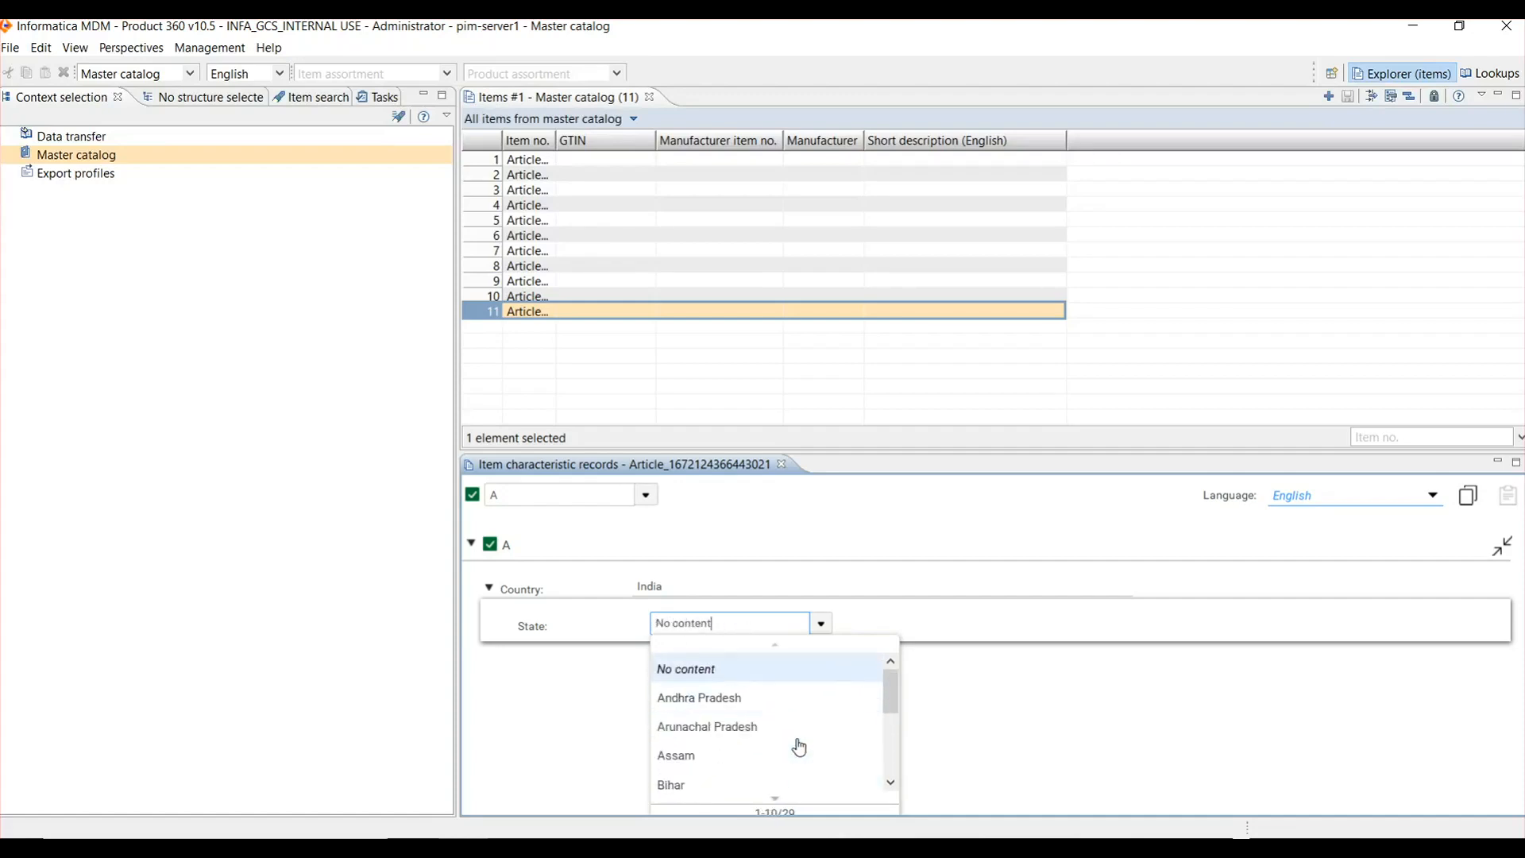
{"action": "key", "text": "Down"}
{"action": "key", "text": "Down"}
{"action": "key", "text": "Down"}
{"action": "key", "text": "Down"}
{"action": "key", "text": "Down"}
{"action": "key", "text": "Down"}
{"action": "key", "text": "Down"}
{"action": "key", "text": "Down"}
{"action": "key", "text": "Down"}
{"action": "key", "text": "Down"}
{"action": "key", "text": "Down"}
{"action": "key", "text": "Down"}
{"action": "key", "text": "Down"}
{"action": "key", "text": "Down"}
{"action": "key", "text": "Down"}
{"action": "key", "text": "Down"}
{"action": "key", "text": "Down"}
{"action": "key", "text": "Down"}
{"action": "key", "text": "Down"}
{"action": "key", "text": "Down"}
{"action": "key", "text": "Down"}
{"action": "key", "text": "Down"}
{"action": "key", "text": "Down"}
{"action": "key", "text": "Down"}
{"action": "key", "text": "Down"}
{"action": "key", "text": "Down"}
{"action": "key", "text": "Down"}
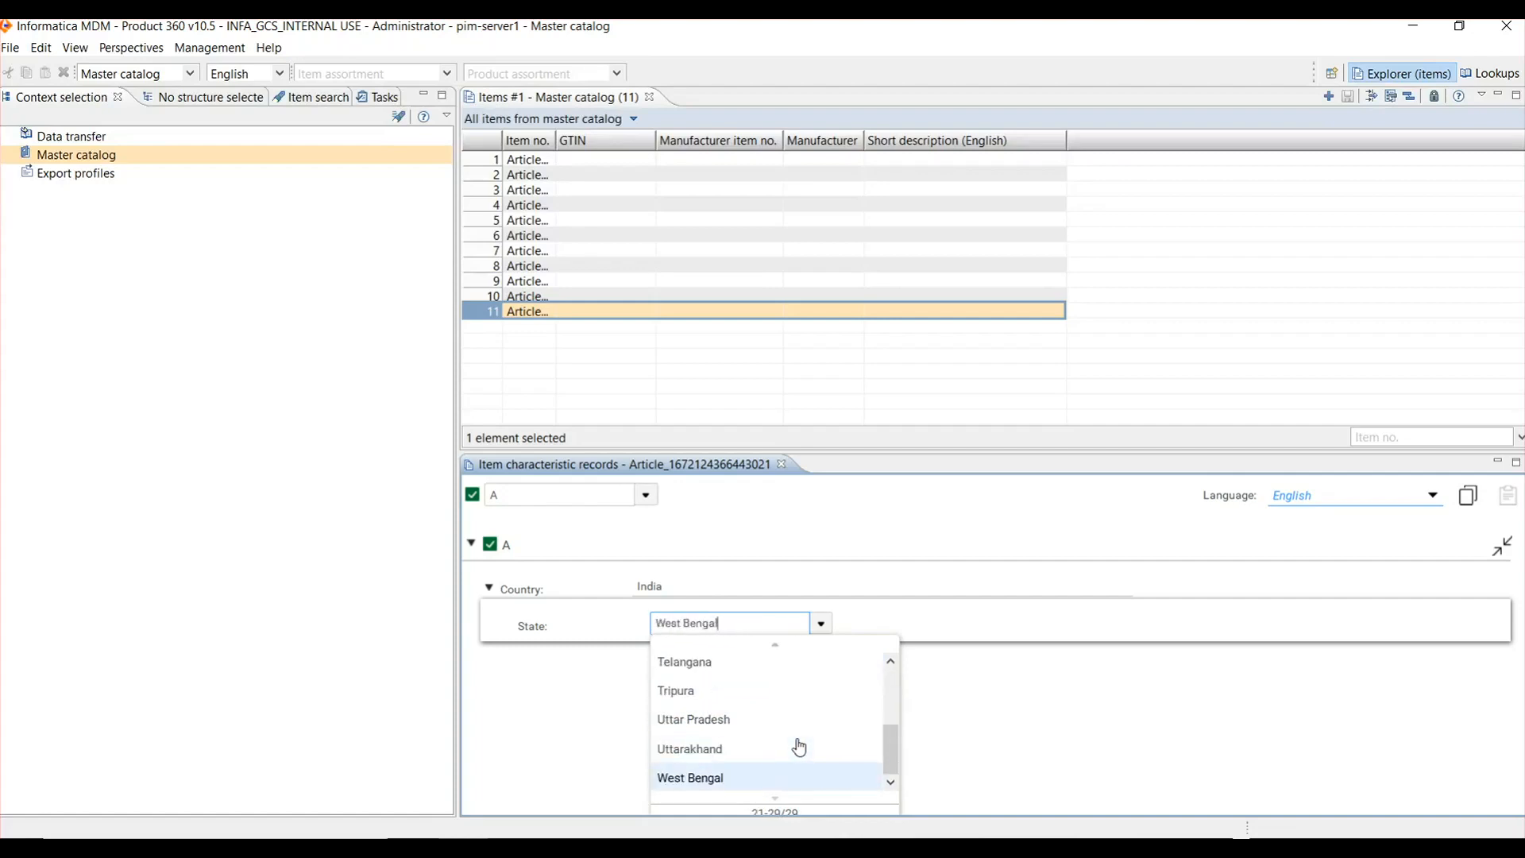
{"action": "key", "text": "Up"}
{"action": "key", "text": "Up"}
{"action": "key", "text": "Up"}
{"action": "key", "text": "Up"}
{"action": "key", "text": "Up"}
{"action": "key", "text": "Up"}
{"action": "key", "text": "Up"}
{"action": "key", "text": "Up"}
{"action": "key", "text": "Up"}
{"action": "key", "text": "Up"}
{"action": "key", "text": "Up"}
{"action": "key", "text": "Up"}
{"action": "key", "text": "Up"}
{"action": "key", "text": "Up"}
{"action": "key", "text": "Up"}
{"action": "key", "text": "Up"}
{"action": "key", "text": "Up"}
{"action": "key", "text": "Up"}
{"action": "key", "text": "Up"}
{"action": "key", "text": "Up"}
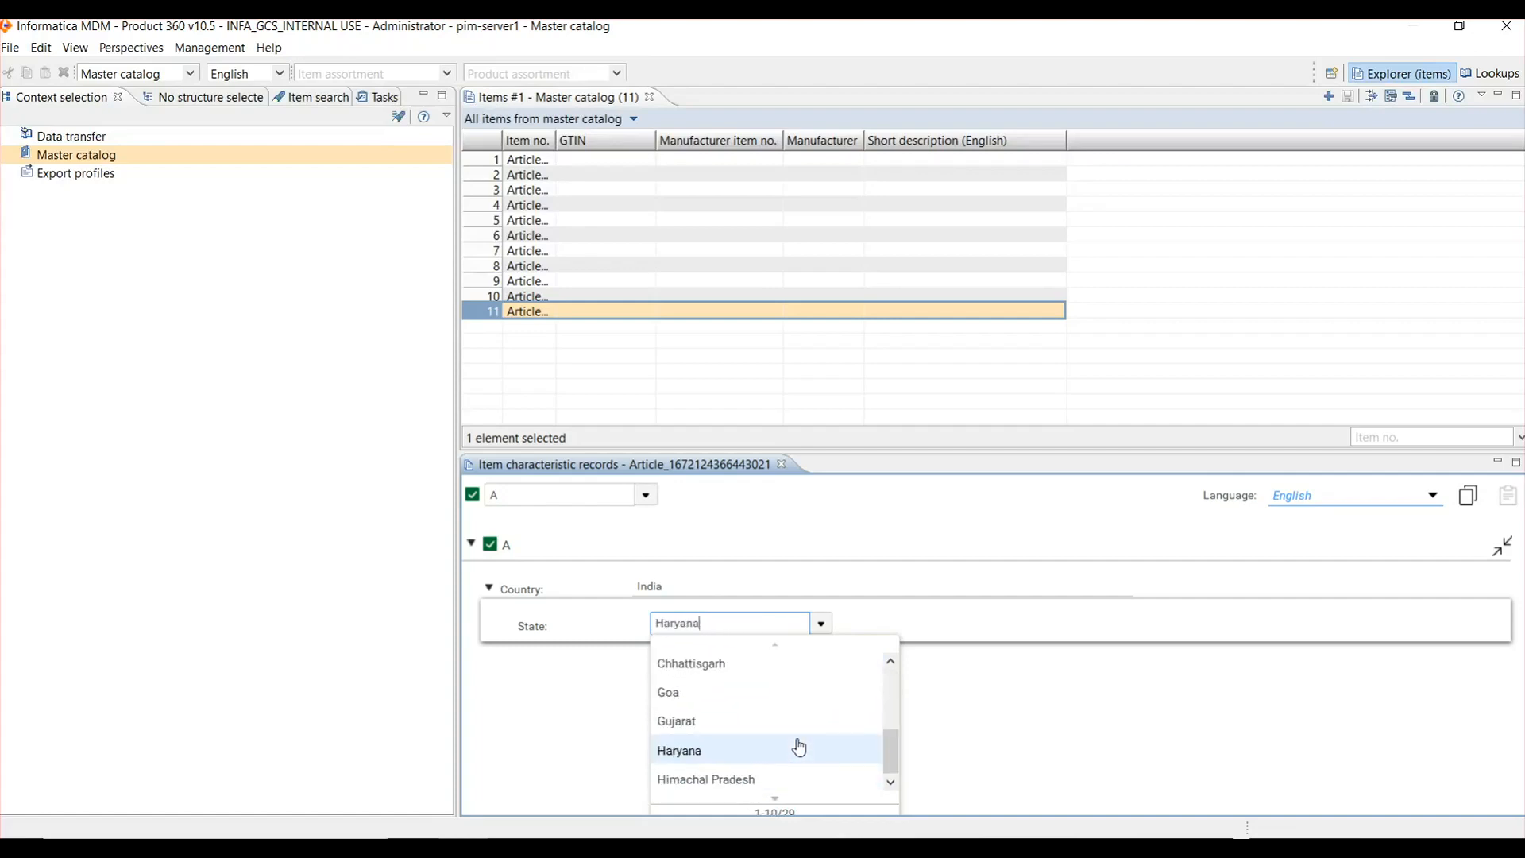
{"action": "left_click", "coordinate": [1107, 751]}
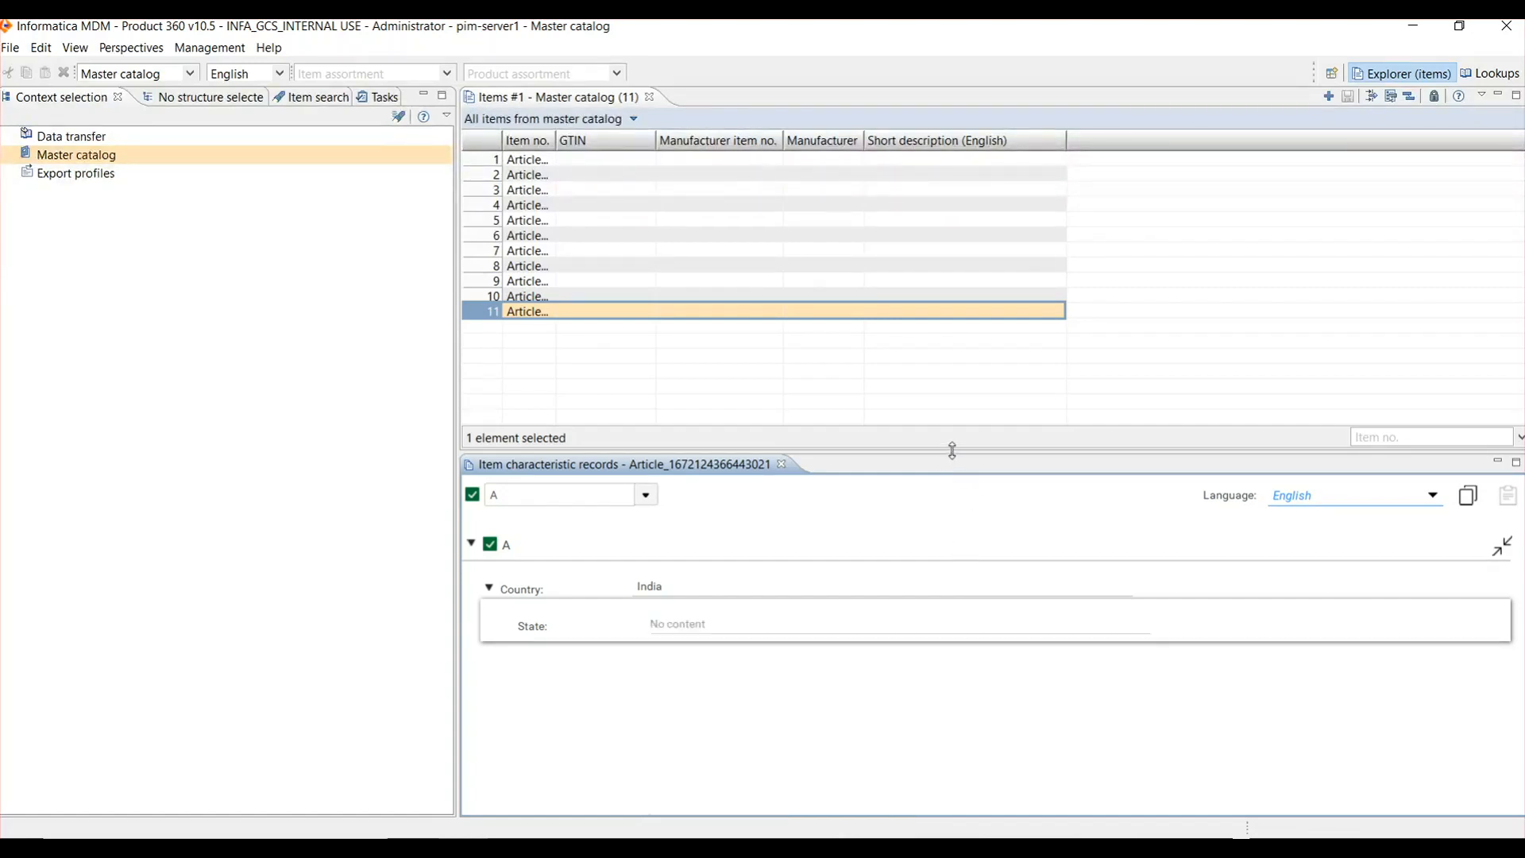
Enlarge the Item characteristic records view and set the item's Country characteristic to Australia.
{"action": "left_click_drag", "start_coordinate": [950, 446], "coordinate": [944, 335]}
{"action": "left_click", "coordinate": [737, 476]}
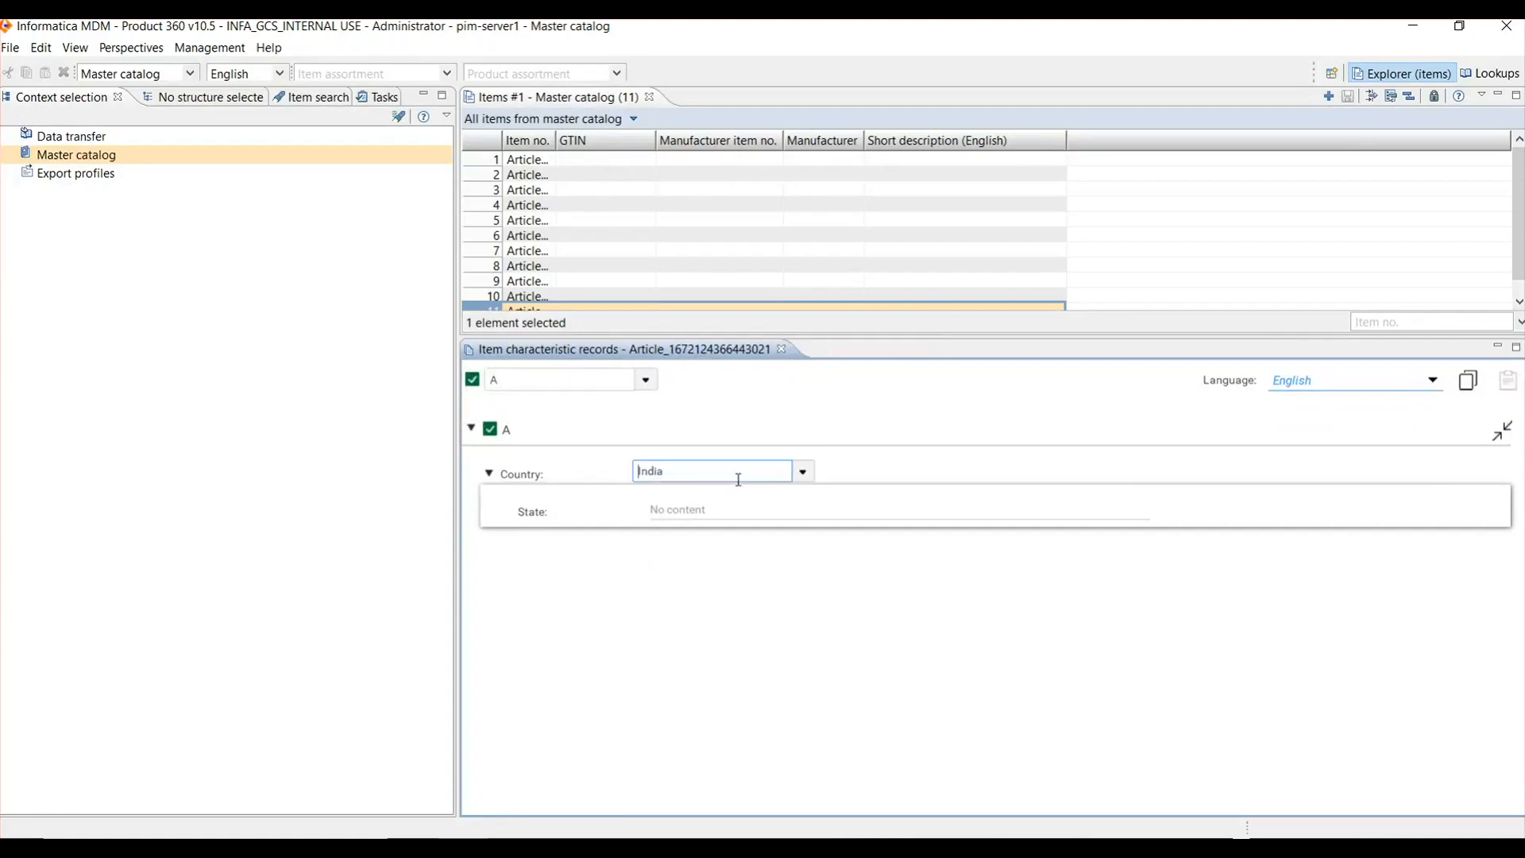
{"action": "left_click", "coordinate": [803, 474]}
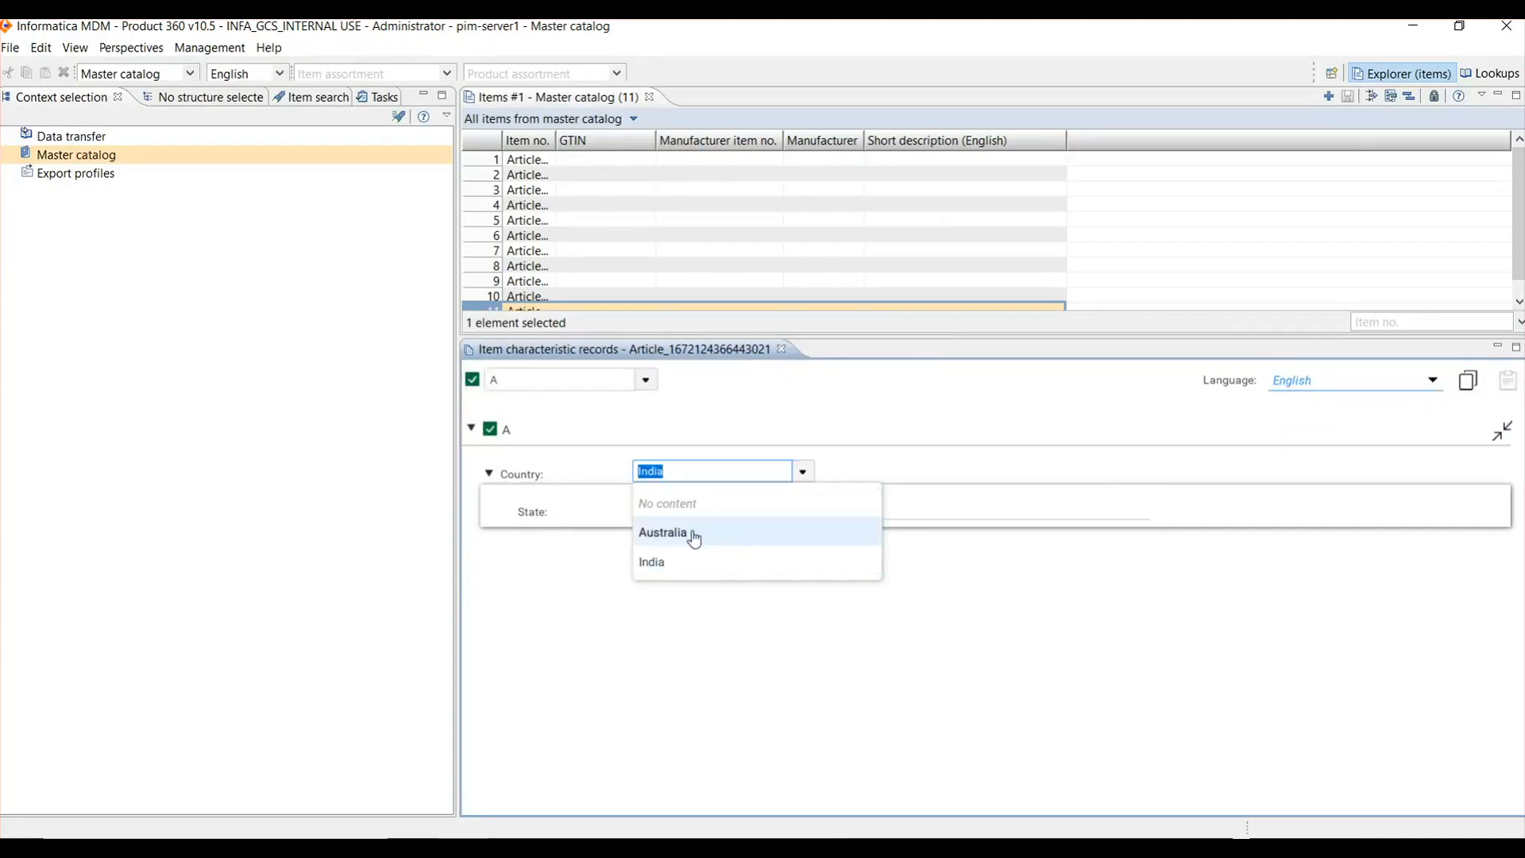
{"action": "left_click", "coordinate": [695, 539]}
Examine the State values offered for Australia and keep the State set to No content.
{"action": "left_click", "coordinate": [801, 513]}
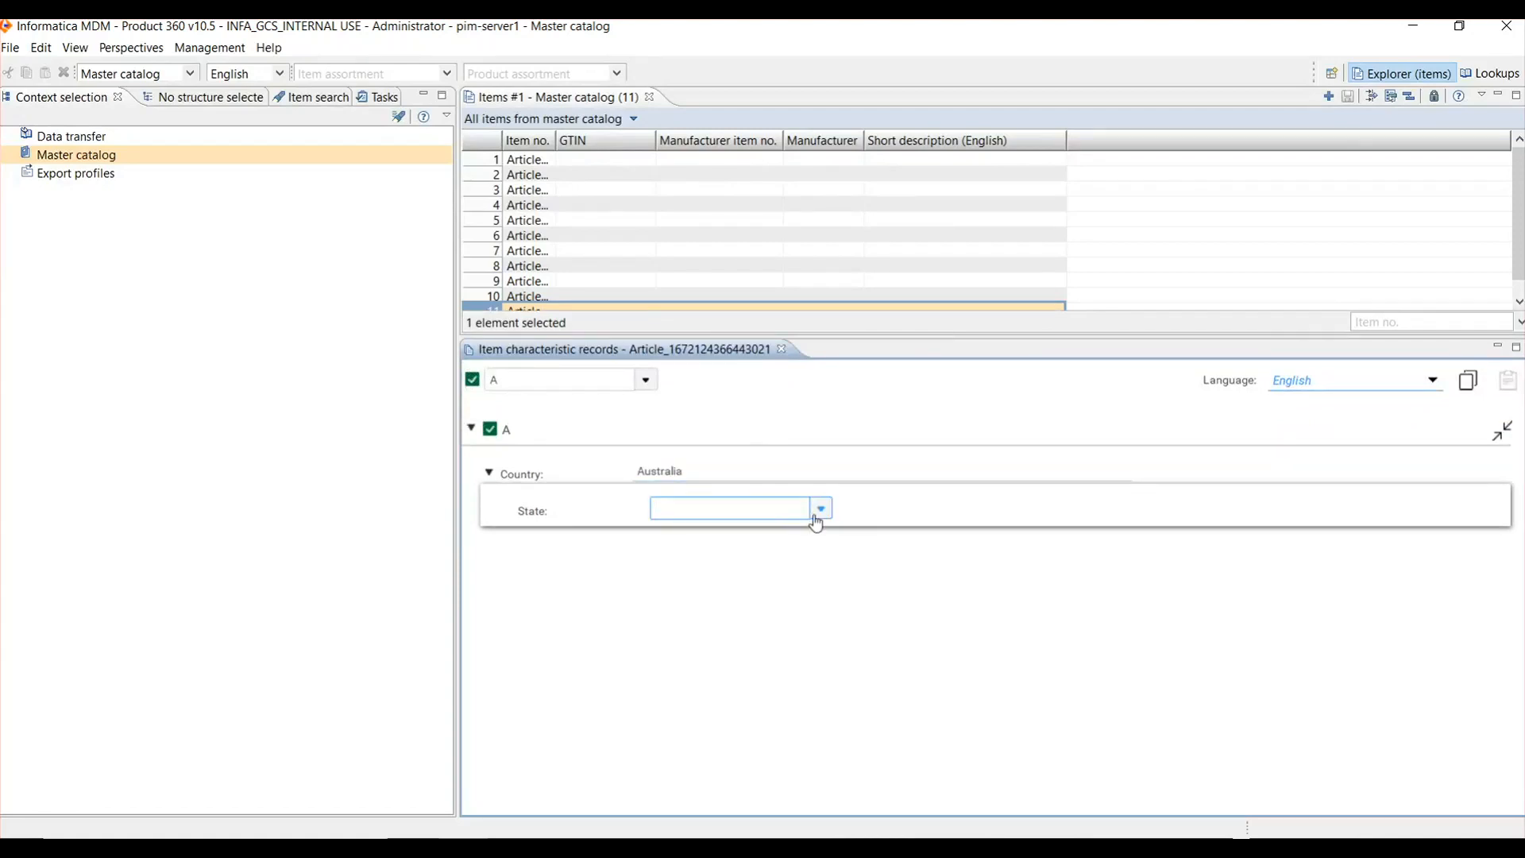
{"action": "left_click", "coordinate": [821, 509]}
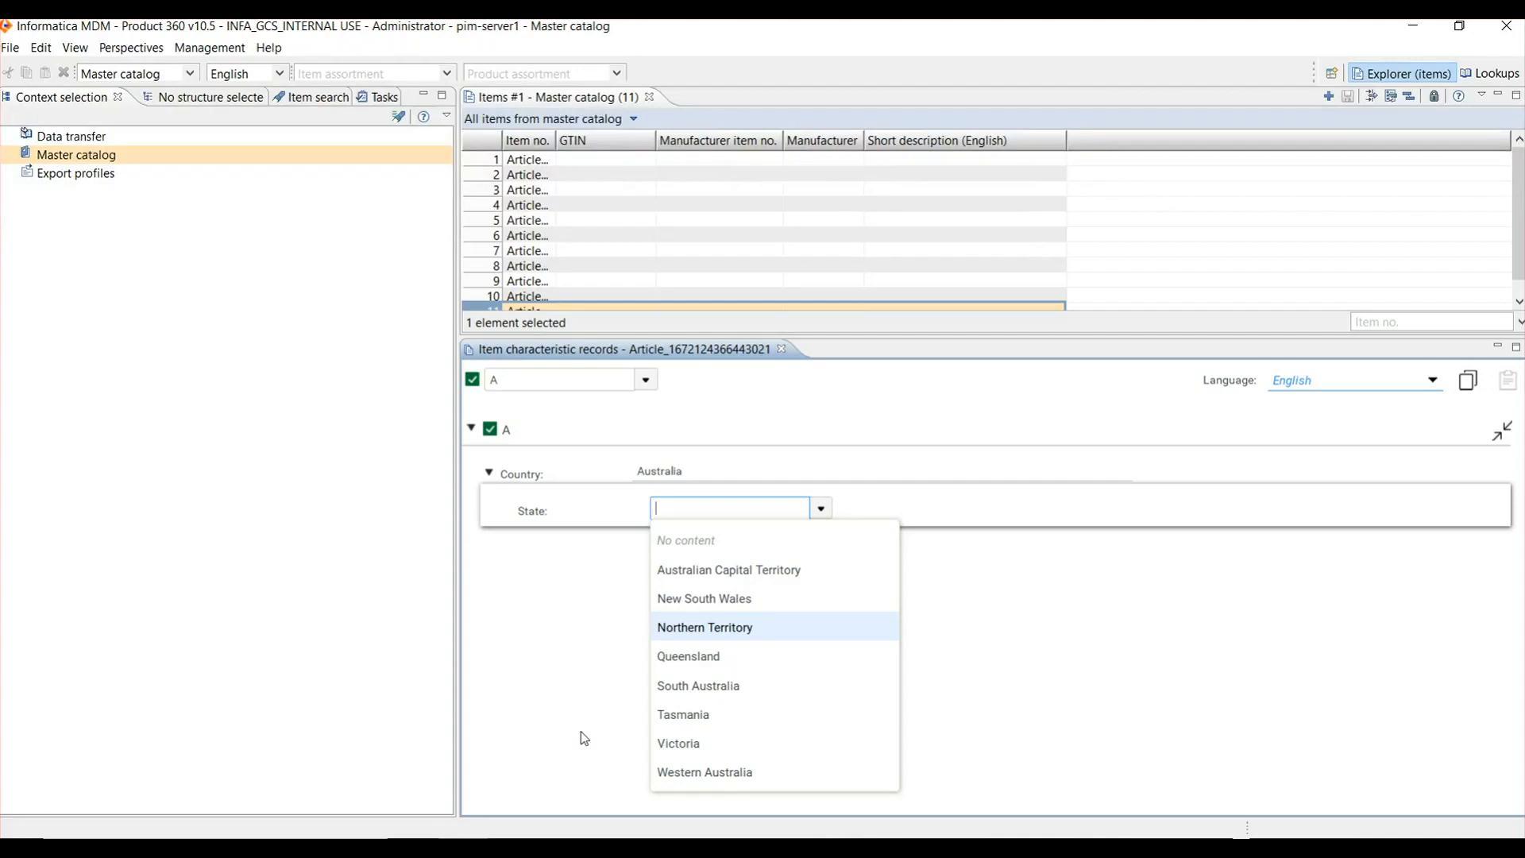
{"action": "left_click", "coordinate": [687, 540]}
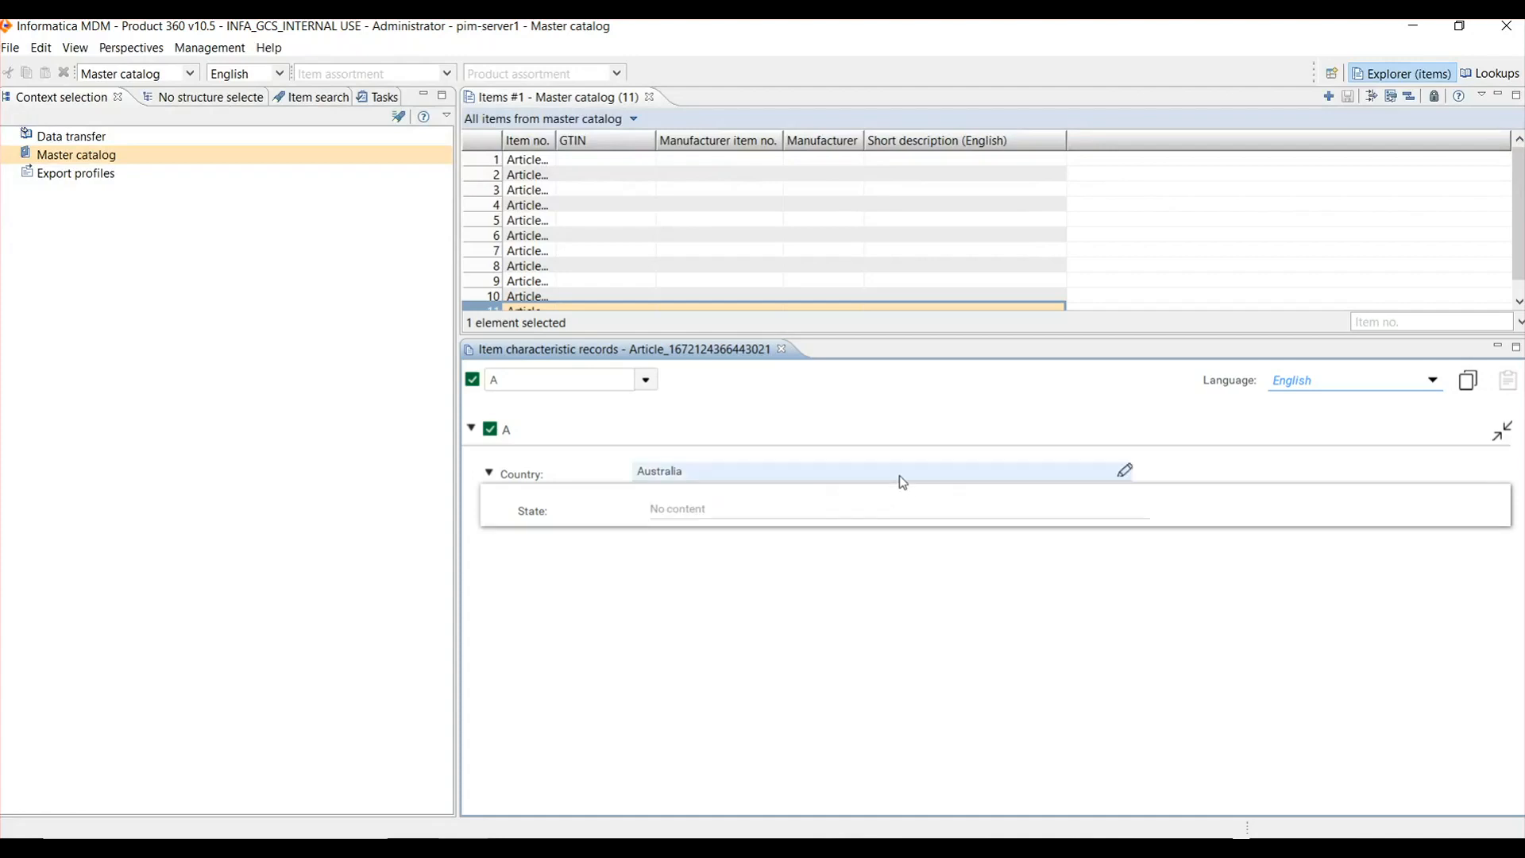
Set the Country characteristic back to India and check its State values without choosing one.
{"action": "left_click", "coordinate": [819, 480]}
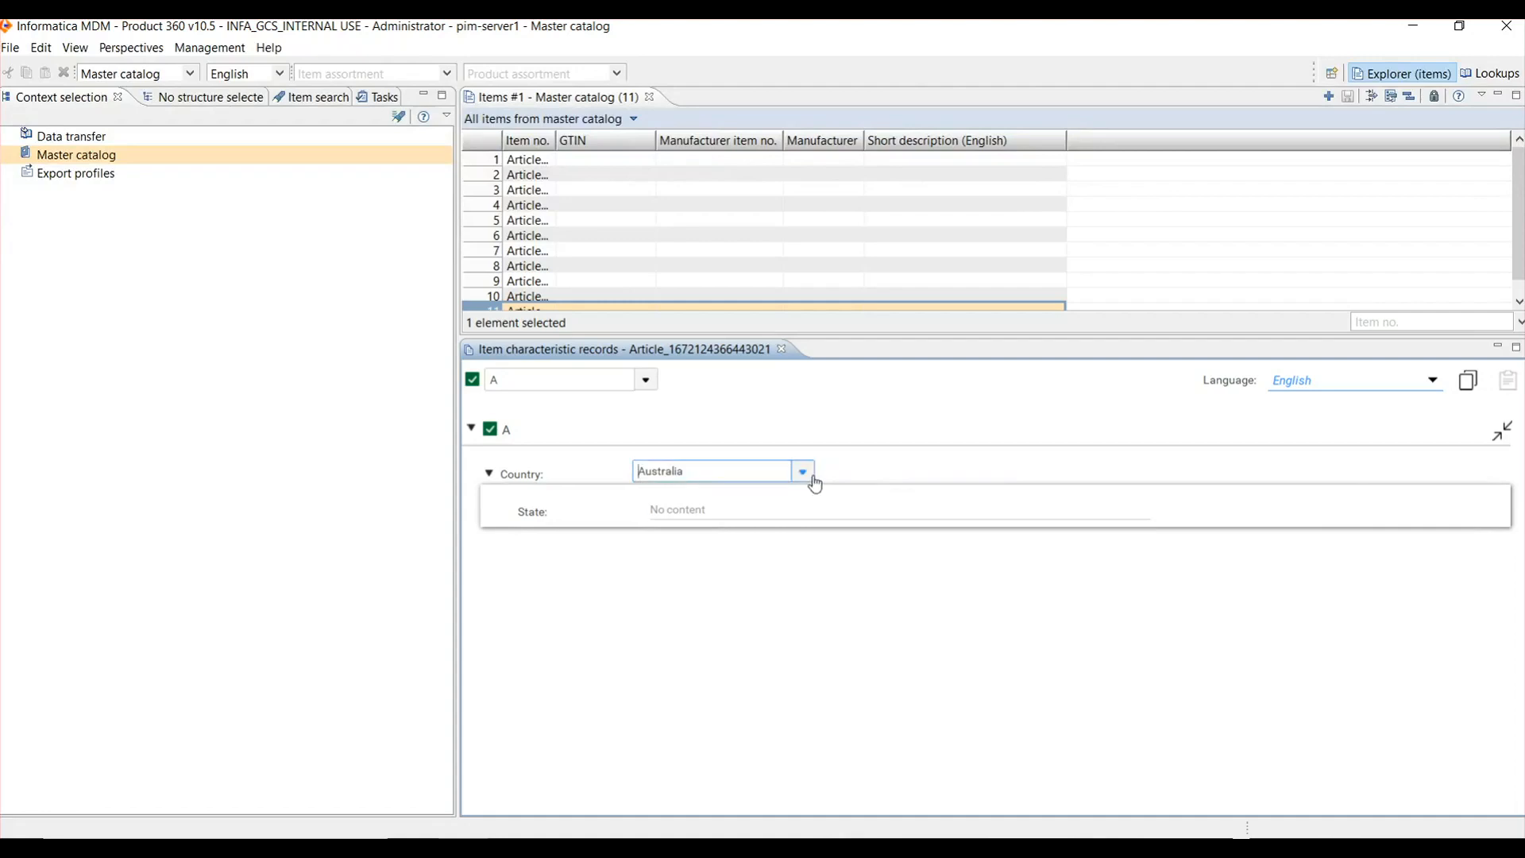
{"action": "left_click", "coordinate": [803, 471]}
{"action": "left_click", "coordinate": [674, 560]}
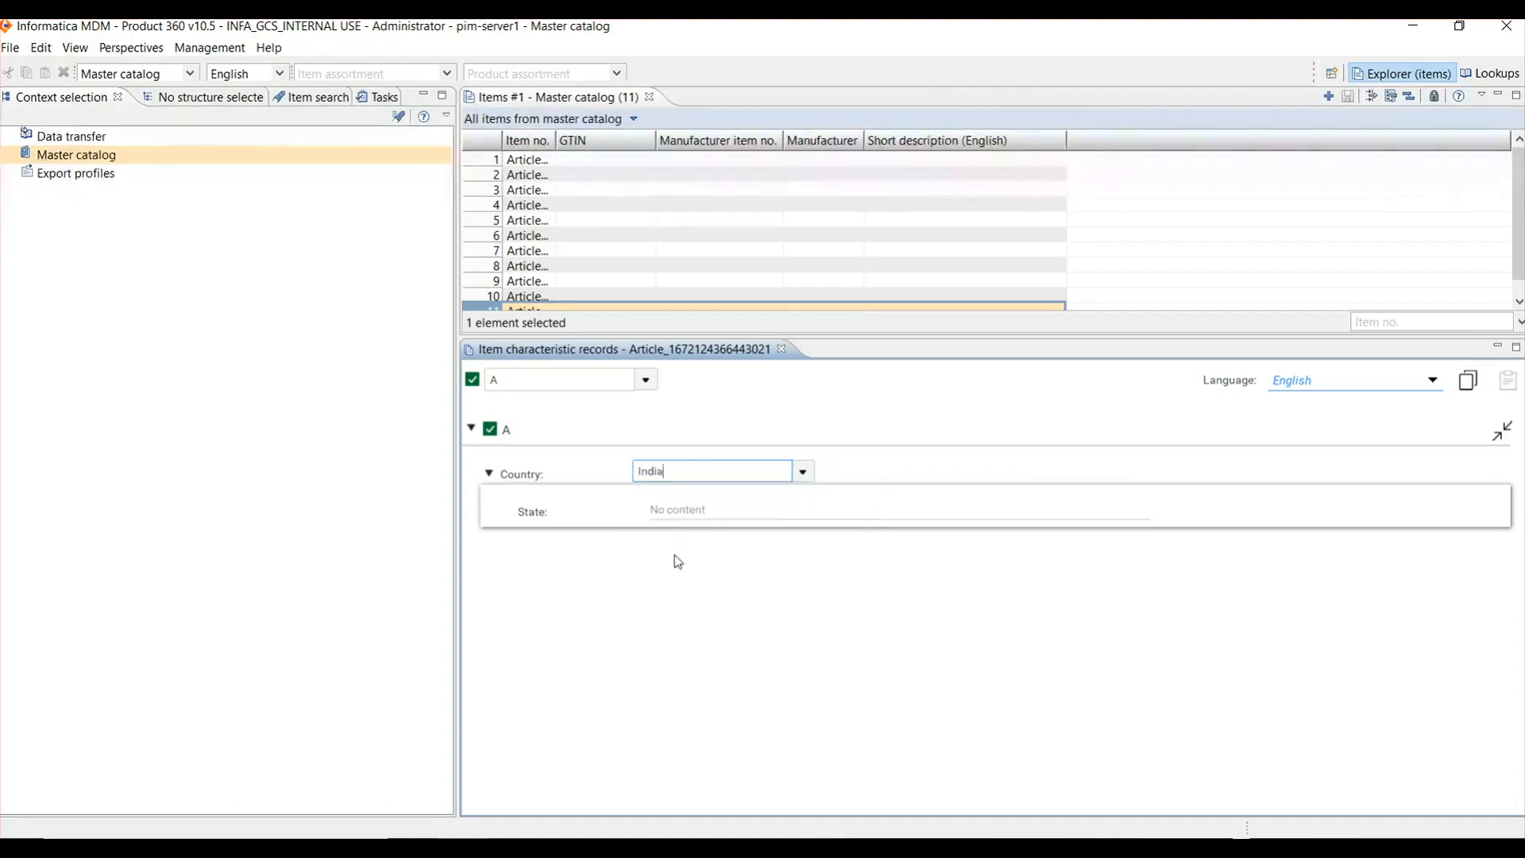
{"action": "left_click", "coordinate": [775, 518]}
{"action": "left_click", "coordinate": [814, 518]}
{"action": "scroll", "coordinate": [721, 680], "scroll_direction": "down", "scroll_amount": 5}
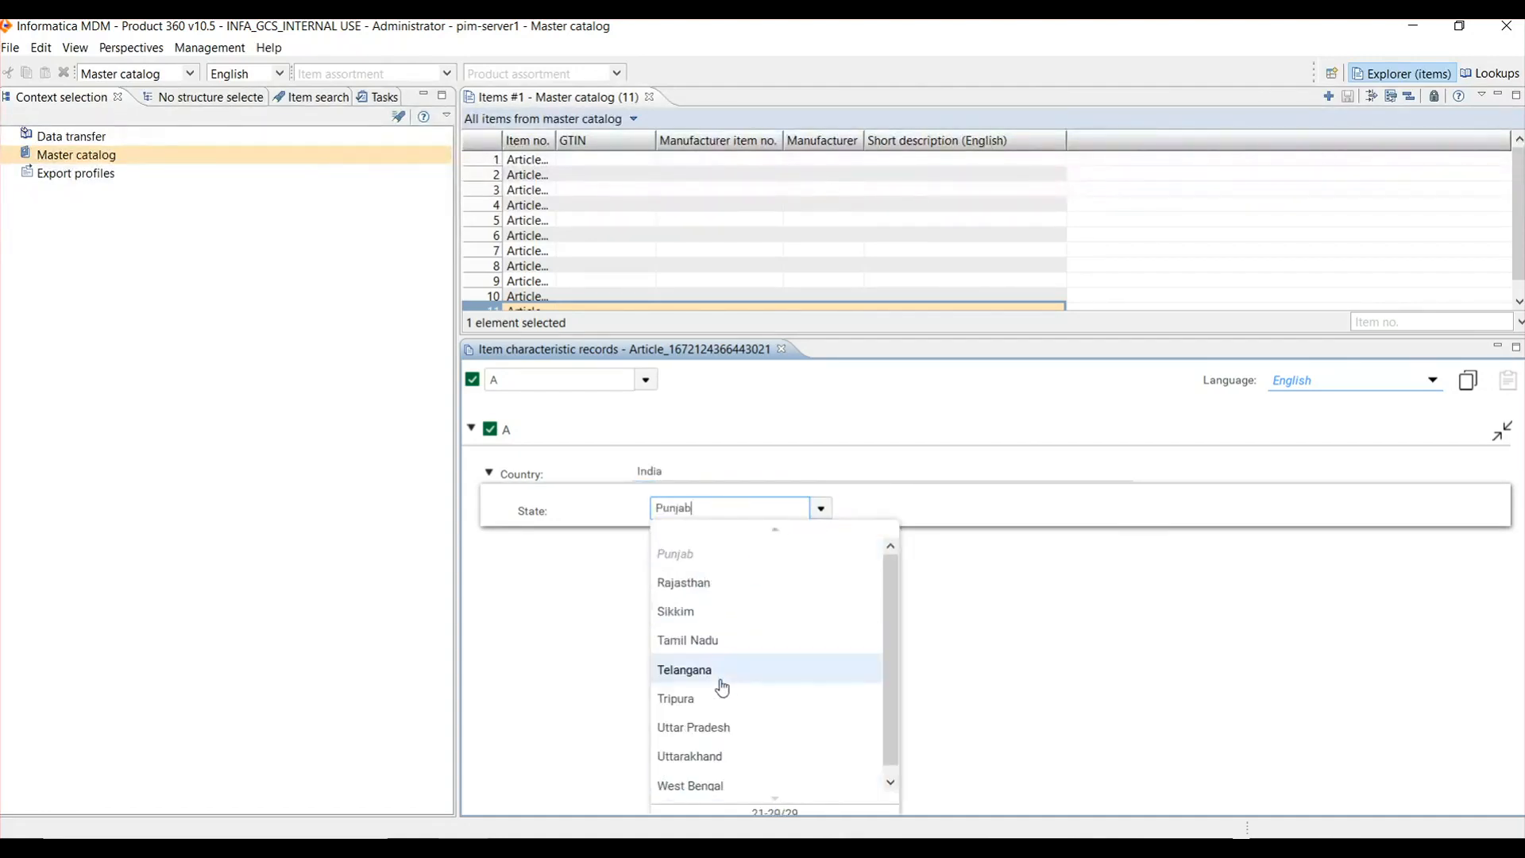
{"action": "left_click", "coordinate": [492, 680]}
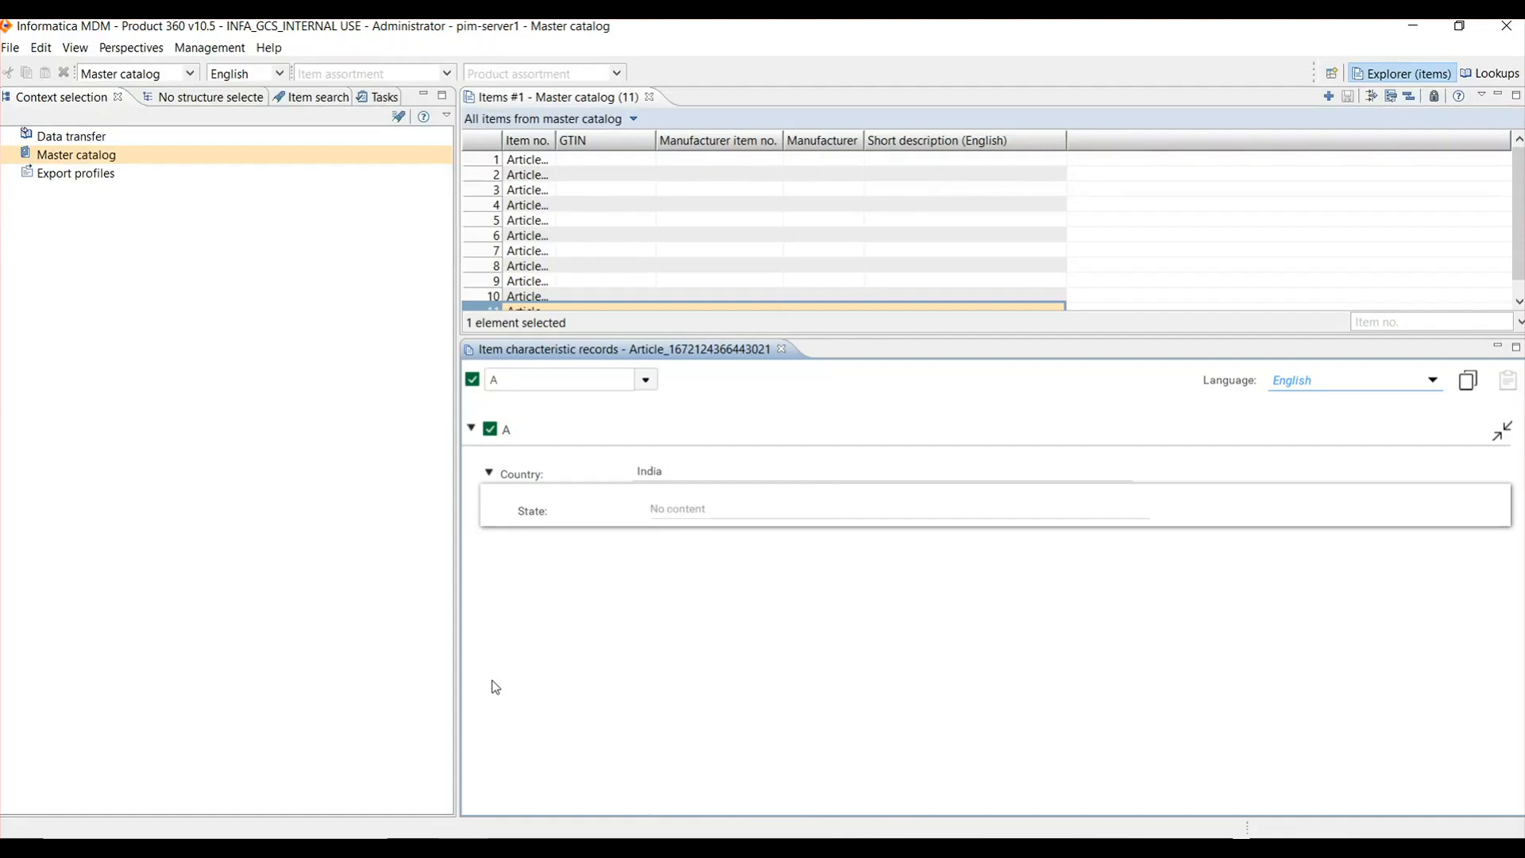
Set the Country characteristic to Australia again and review its State values without choosing one.
{"action": "left_click", "coordinate": [737, 477]}
{"action": "left_click", "coordinate": [803, 472]}
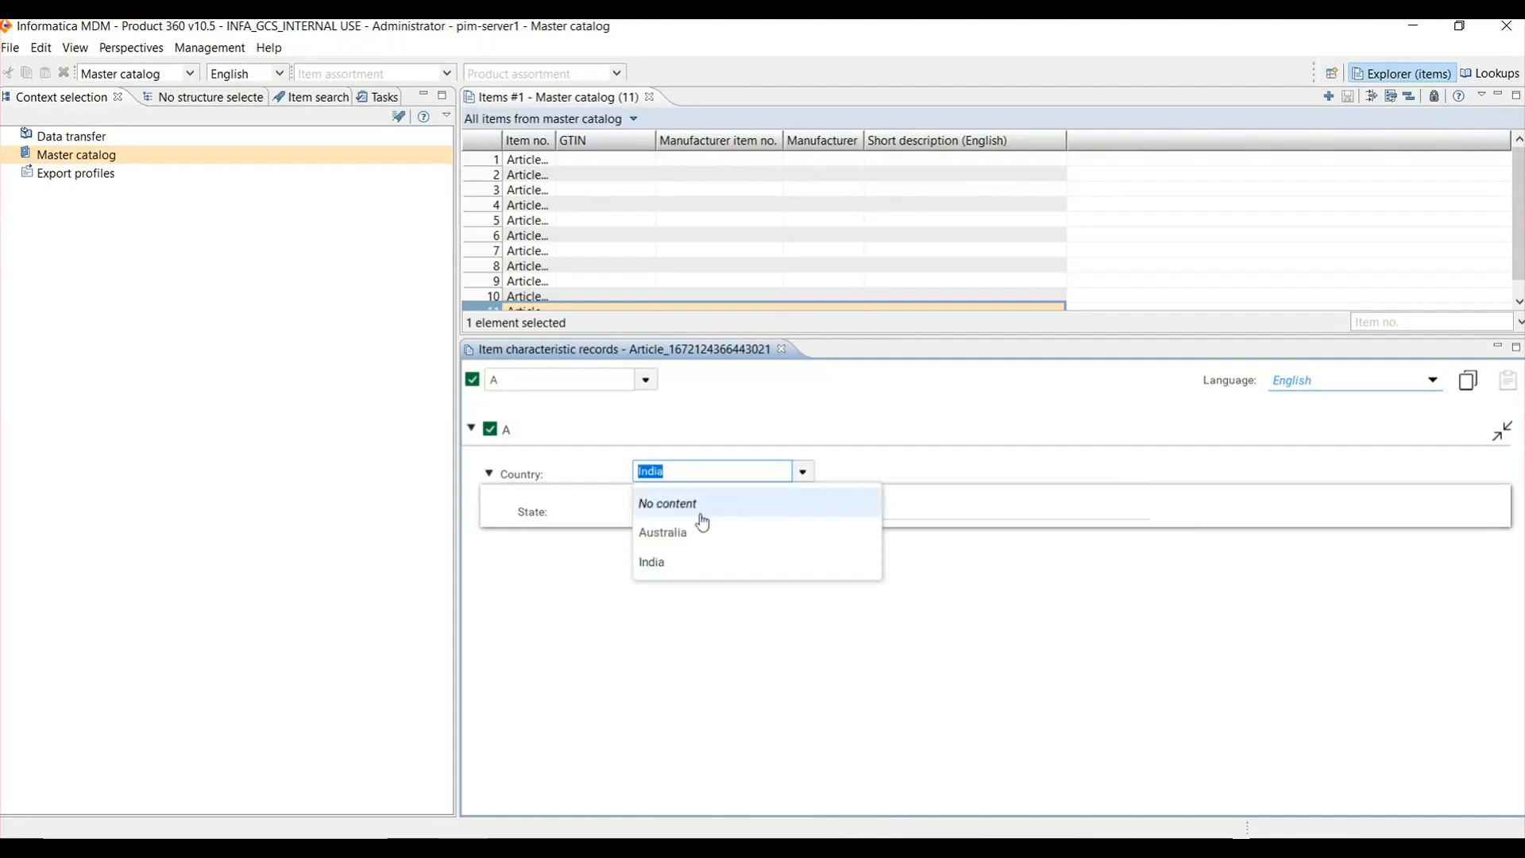
{"action": "left_click", "coordinate": [683, 531]}
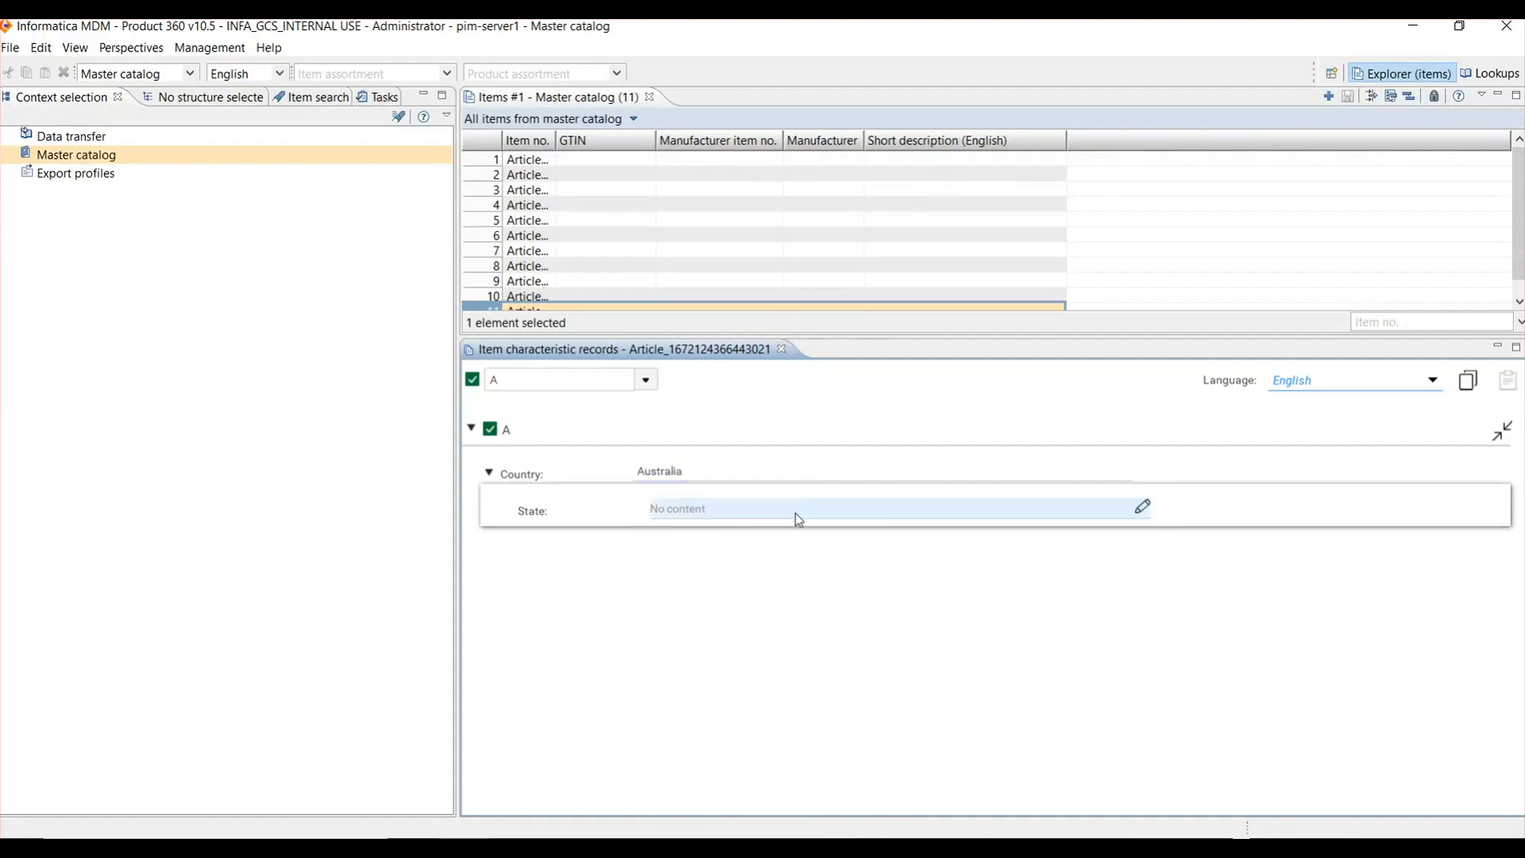
{"action": "left_click", "coordinate": [794, 513]}
{"action": "left_click", "coordinate": [820, 509]}
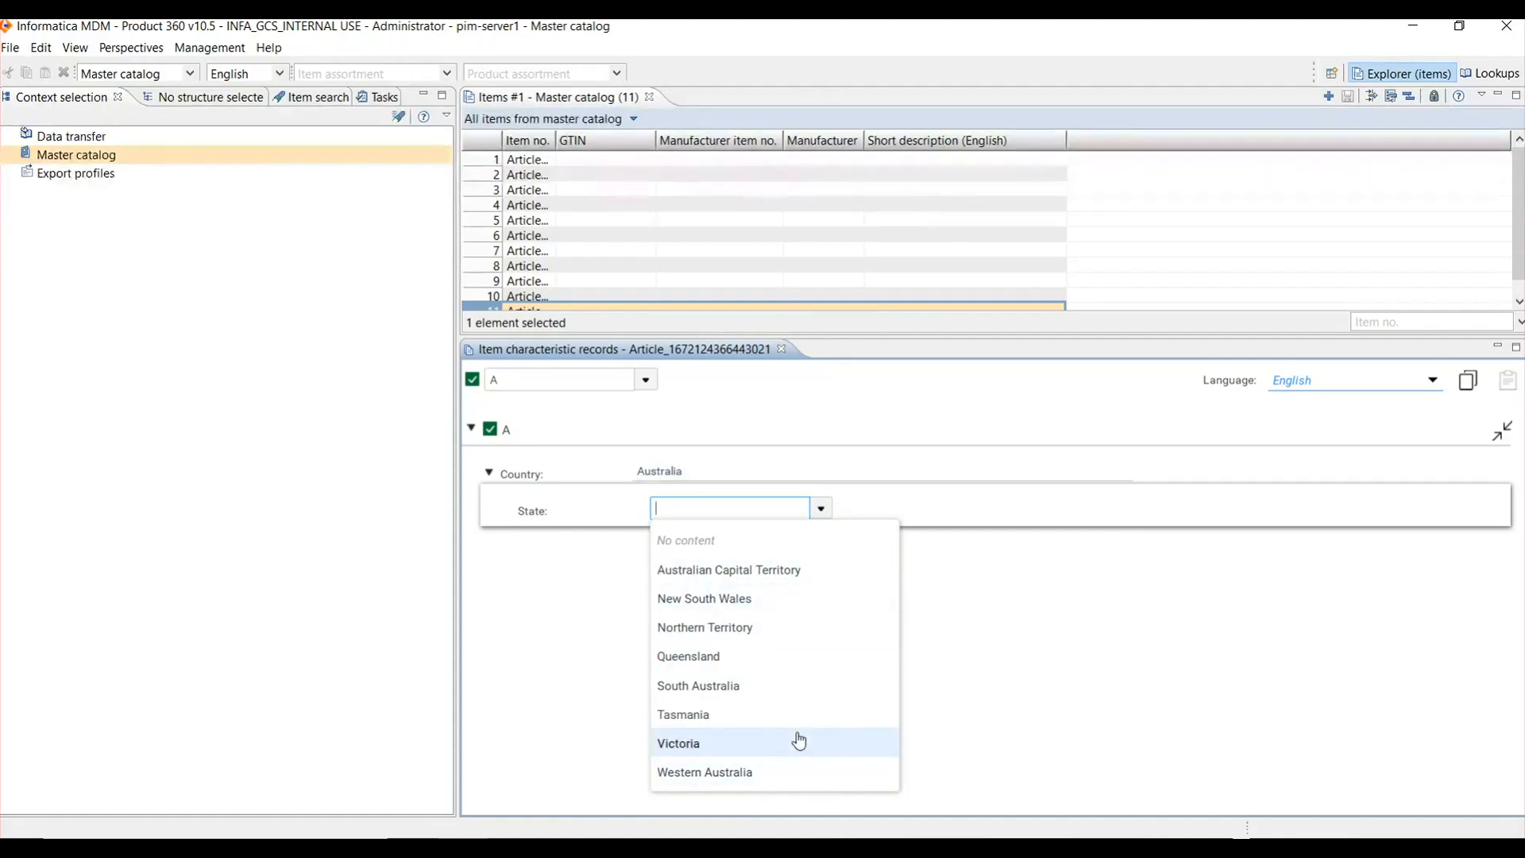
{"action": "left_click", "coordinate": [551, 726]}
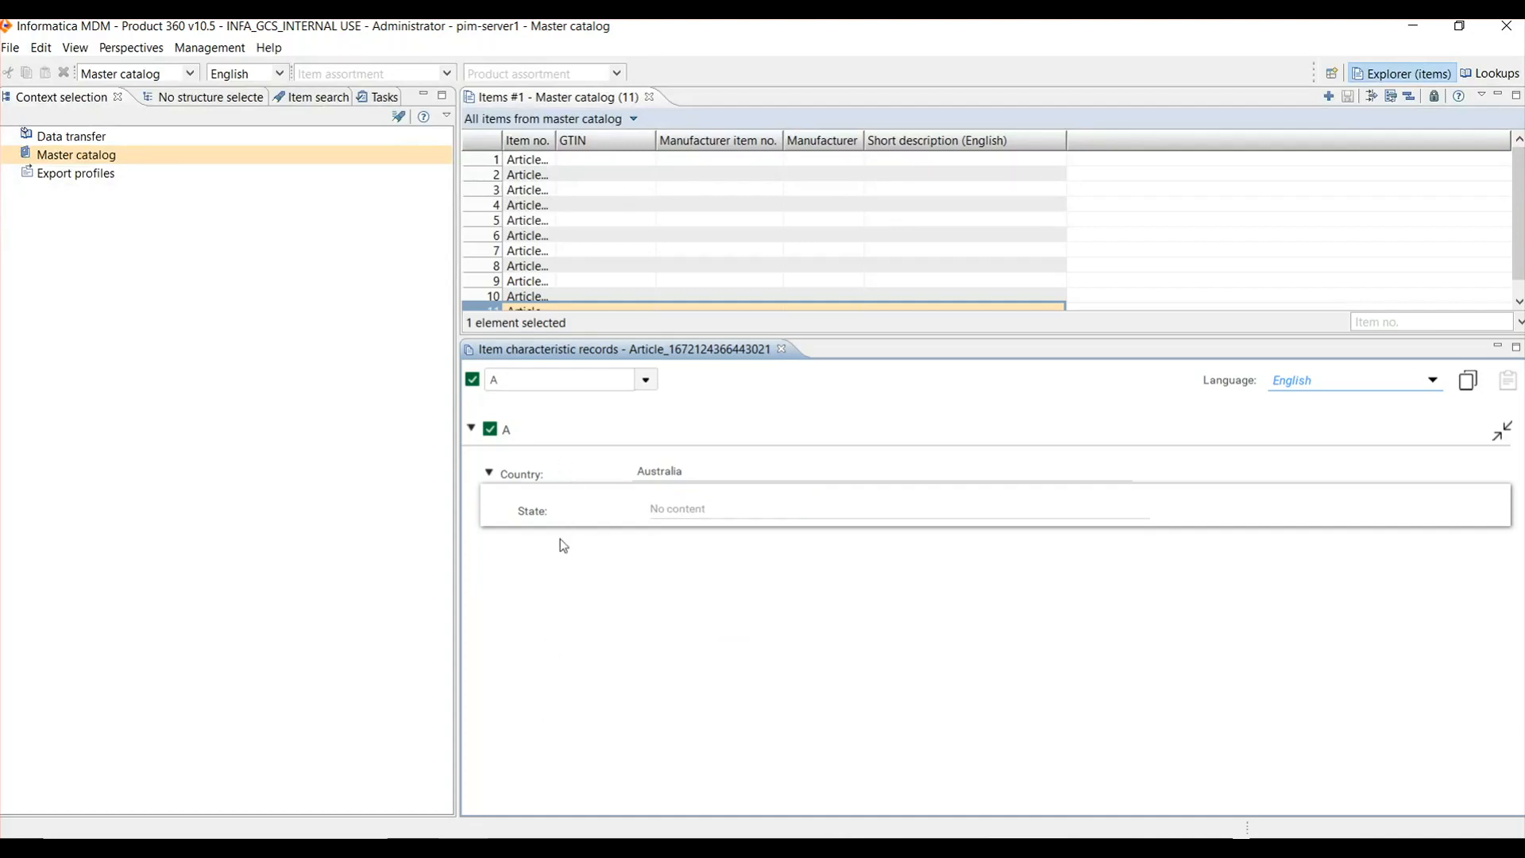
Close the Item characteristic records view and display the Characteristic model view, filtering the available views by "char".
{"action": "left_click", "coordinate": [783, 349]}
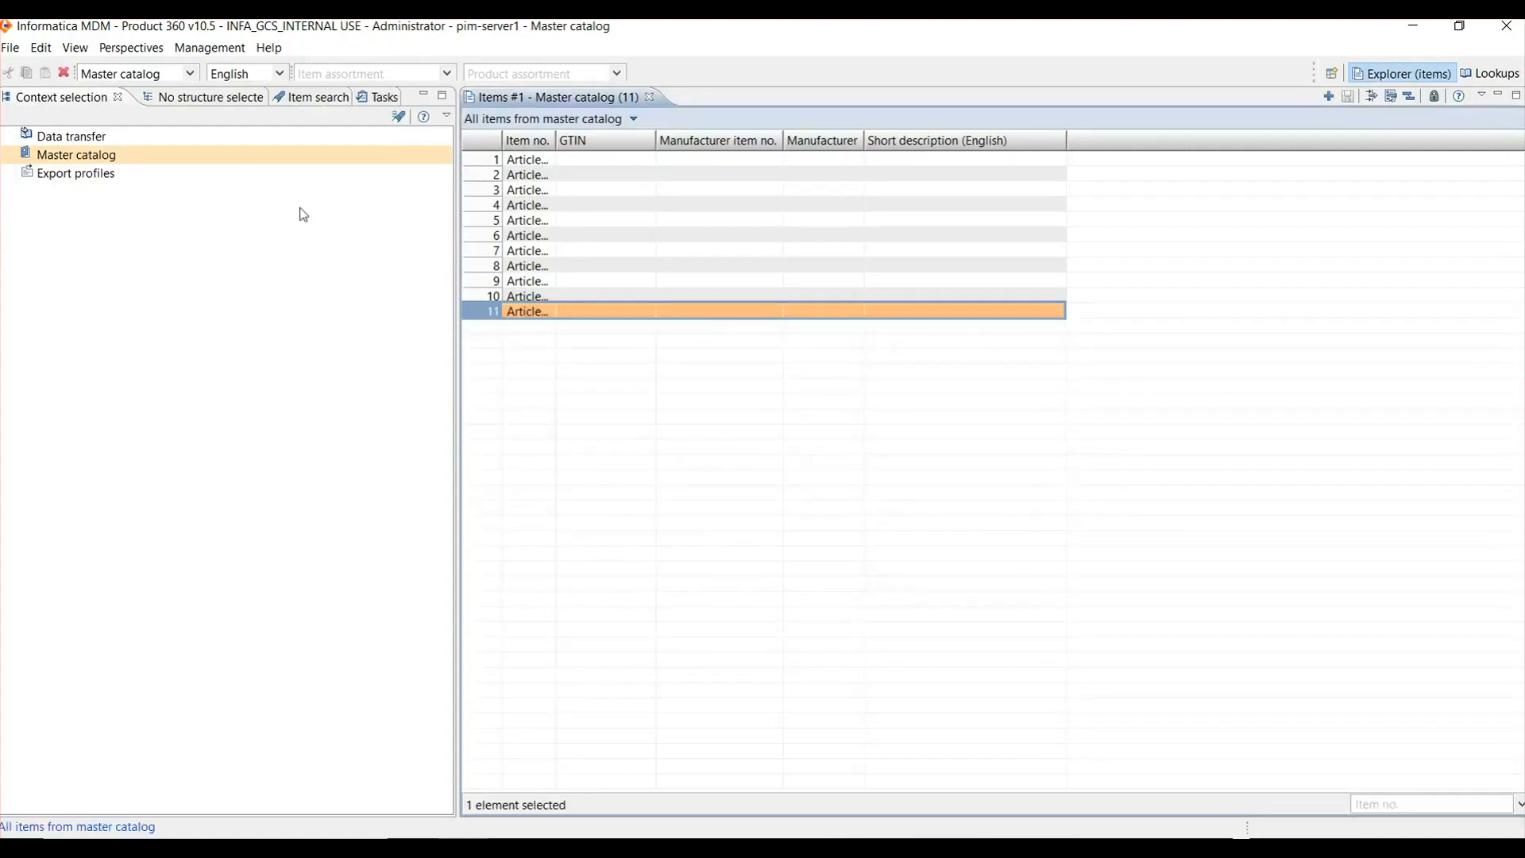
{"action": "left_click", "coordinate": [128, 47]}
{"action": "left_click", "coordinate": [175, 192]}
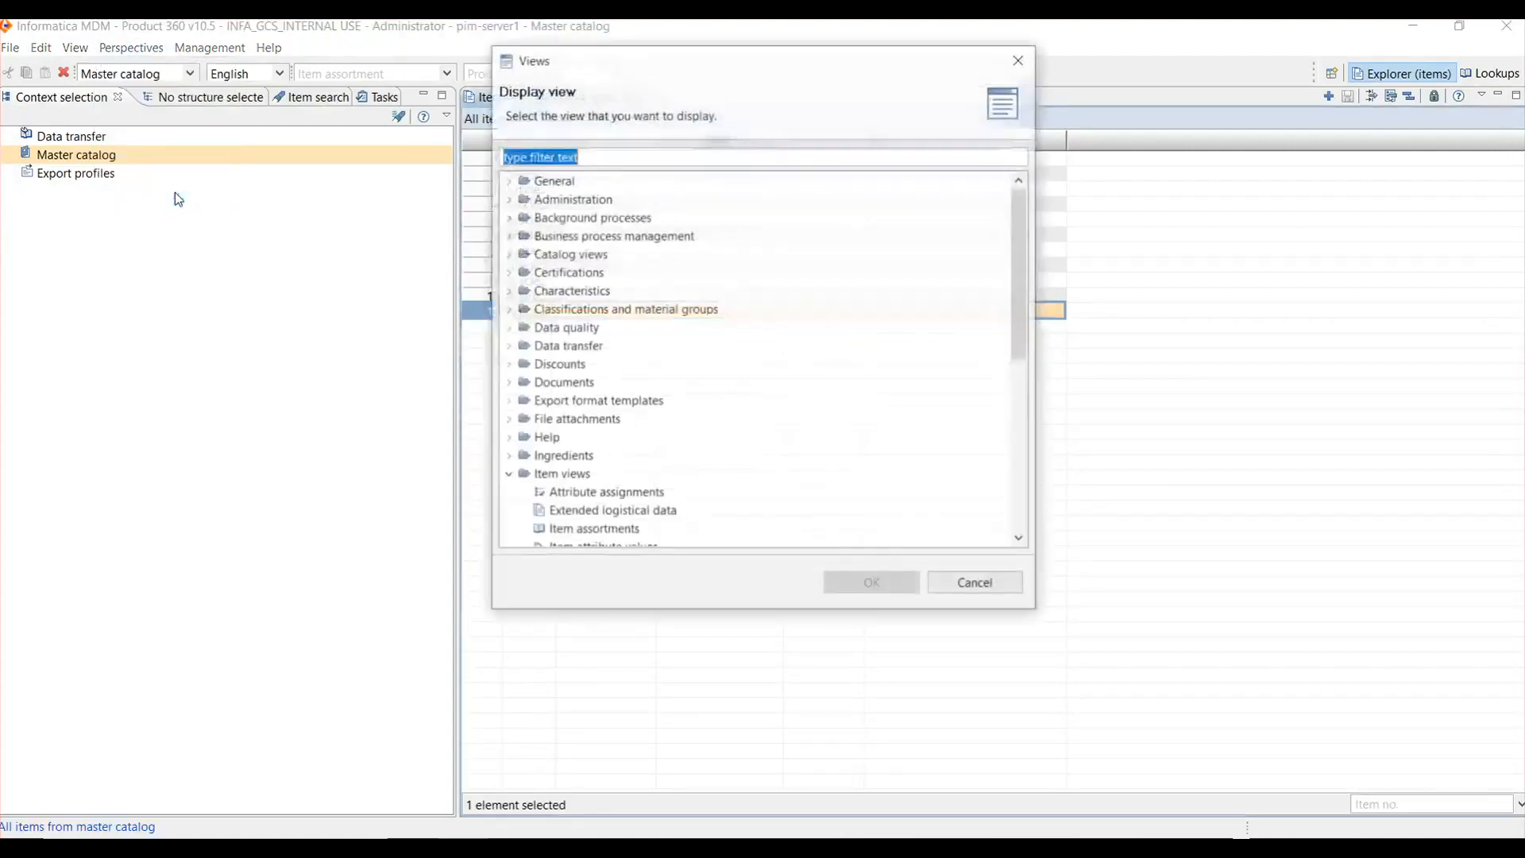
{"action": "type", "text": "char"}
{"action": "key", "text": "Down"}
{"action": "key", "text": "Return"}
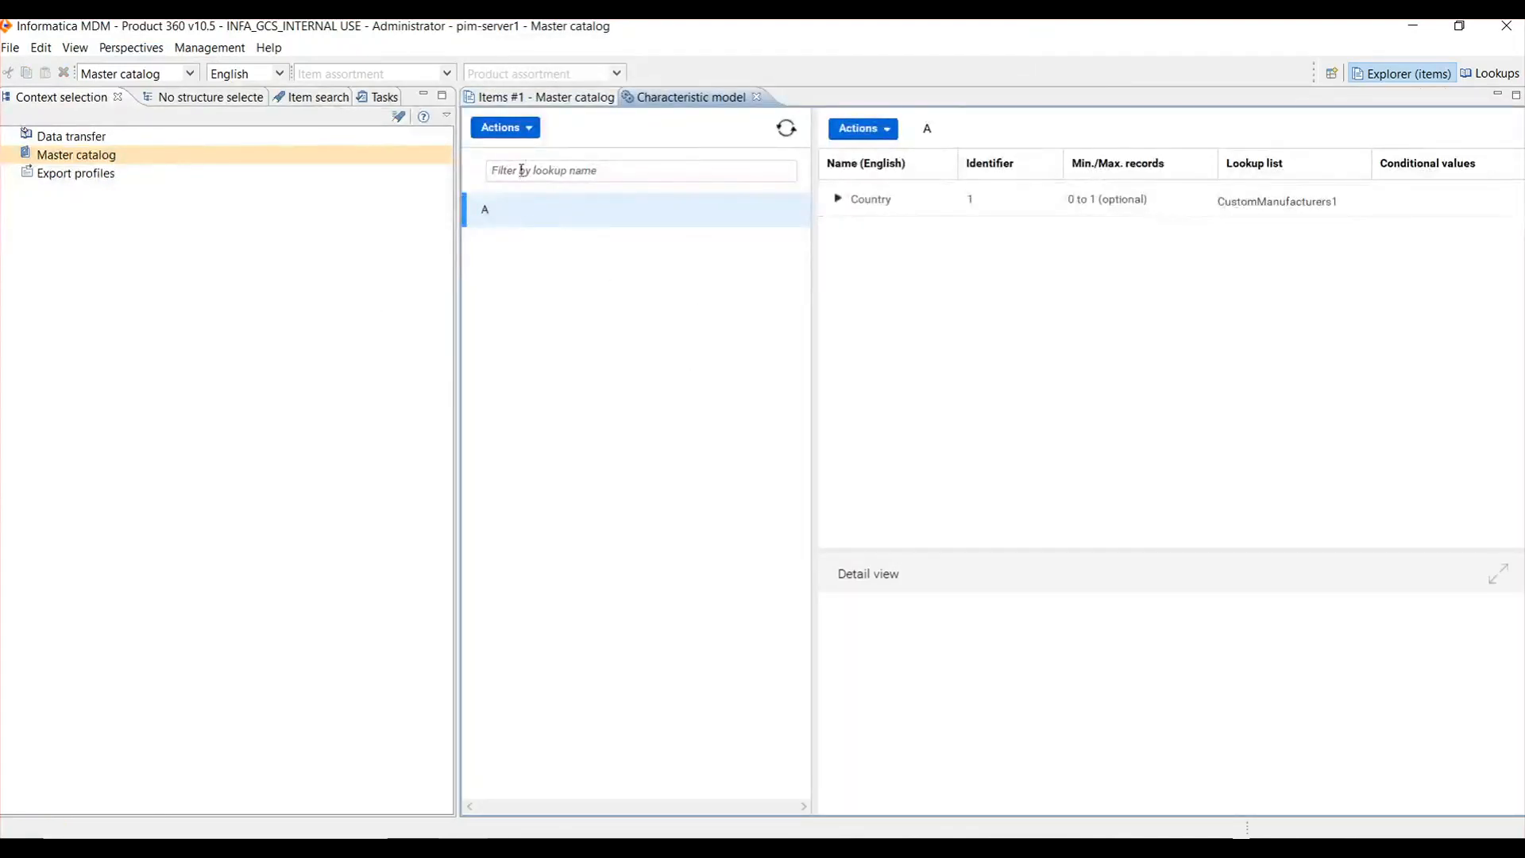
{"action": "left_click", "coordinate": [516, 131]}
{"action": "left_click", "coordinate": [516, 131]}
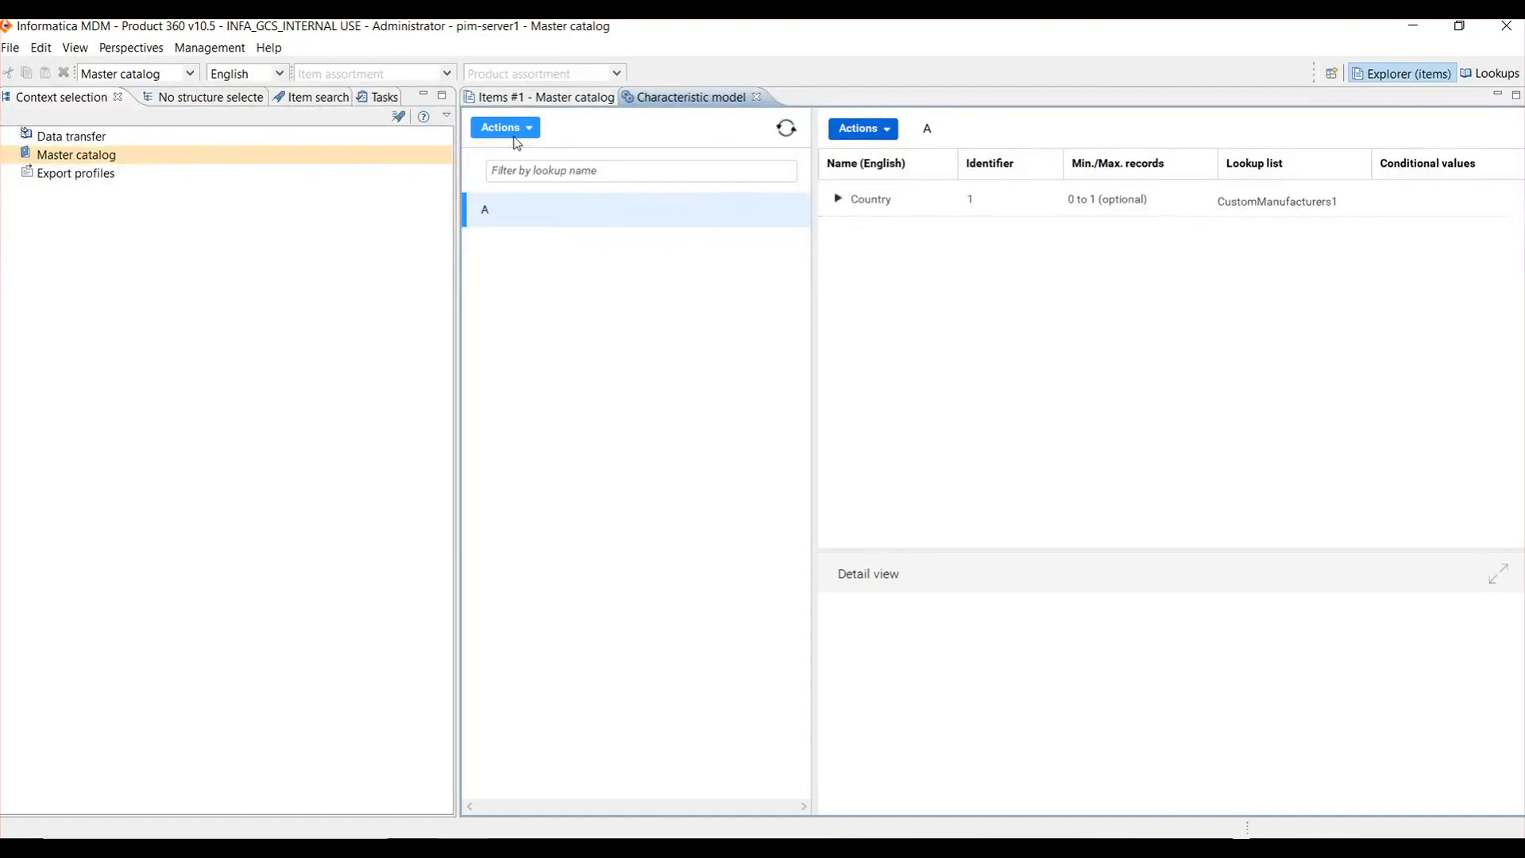
Examine the details of the Country characteristic and its child State characteristic in characteristic model A.
{"action": "left_click", "coordinate": [884, 208]}
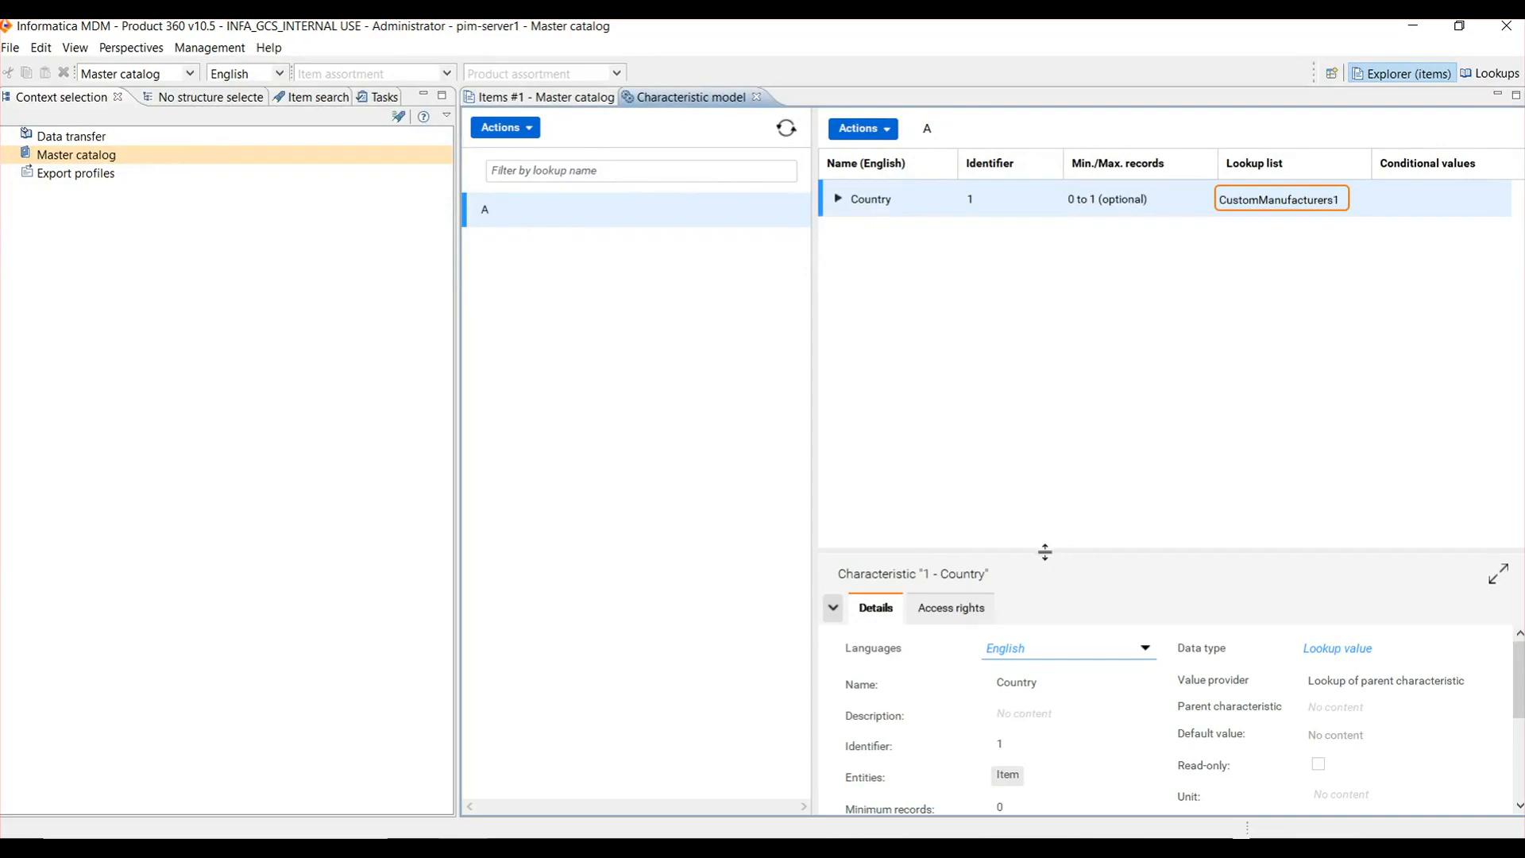
{"action": "left_click_drag", "start_coordinate": [1042, 550], "coordinate": [1028, 438]}
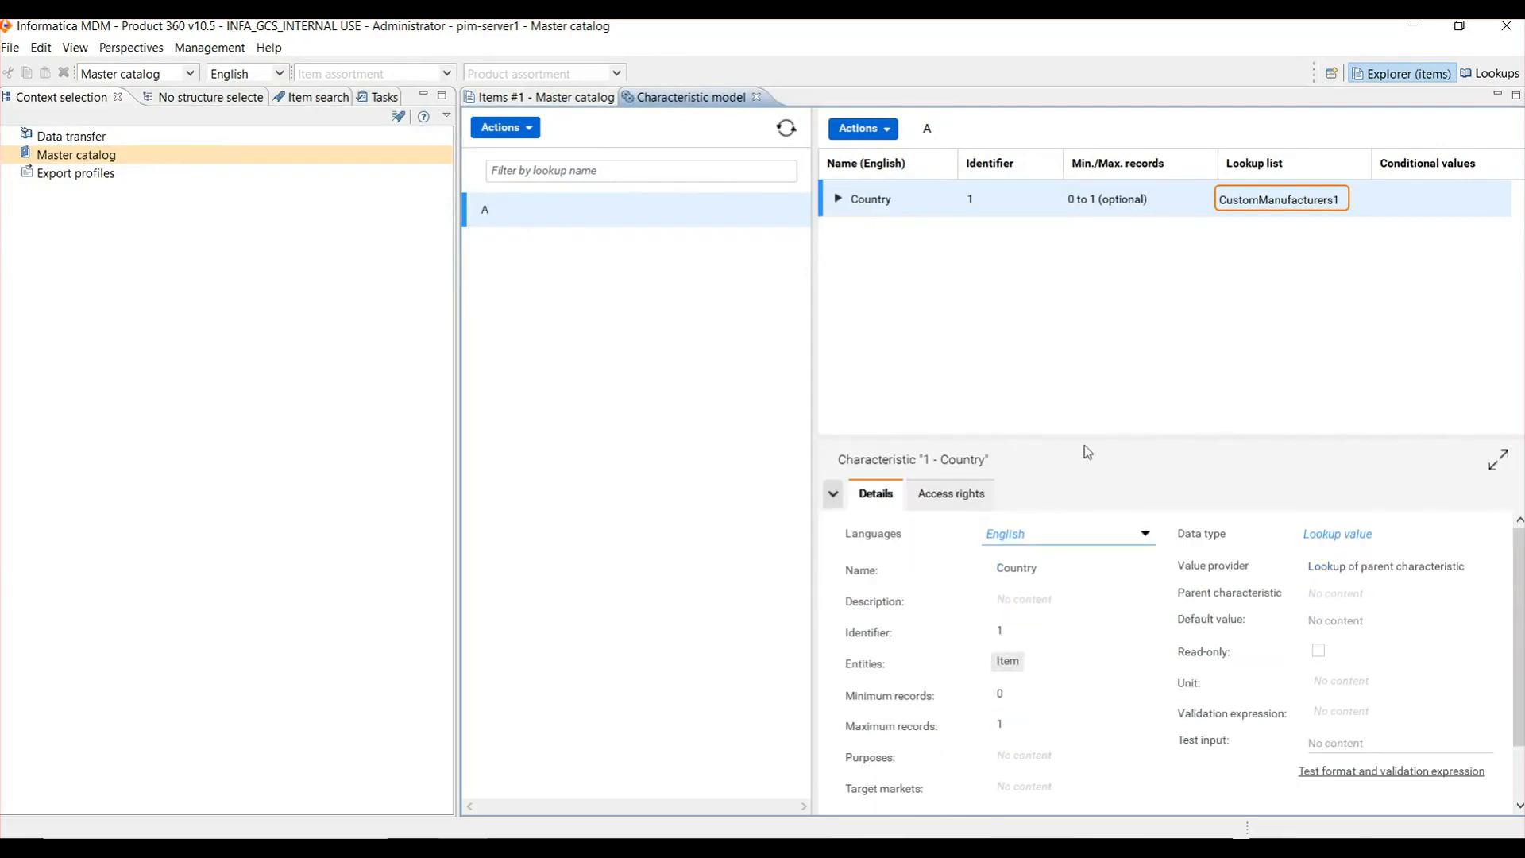
{"action": "left_click", "coordinate": [839, 200]}
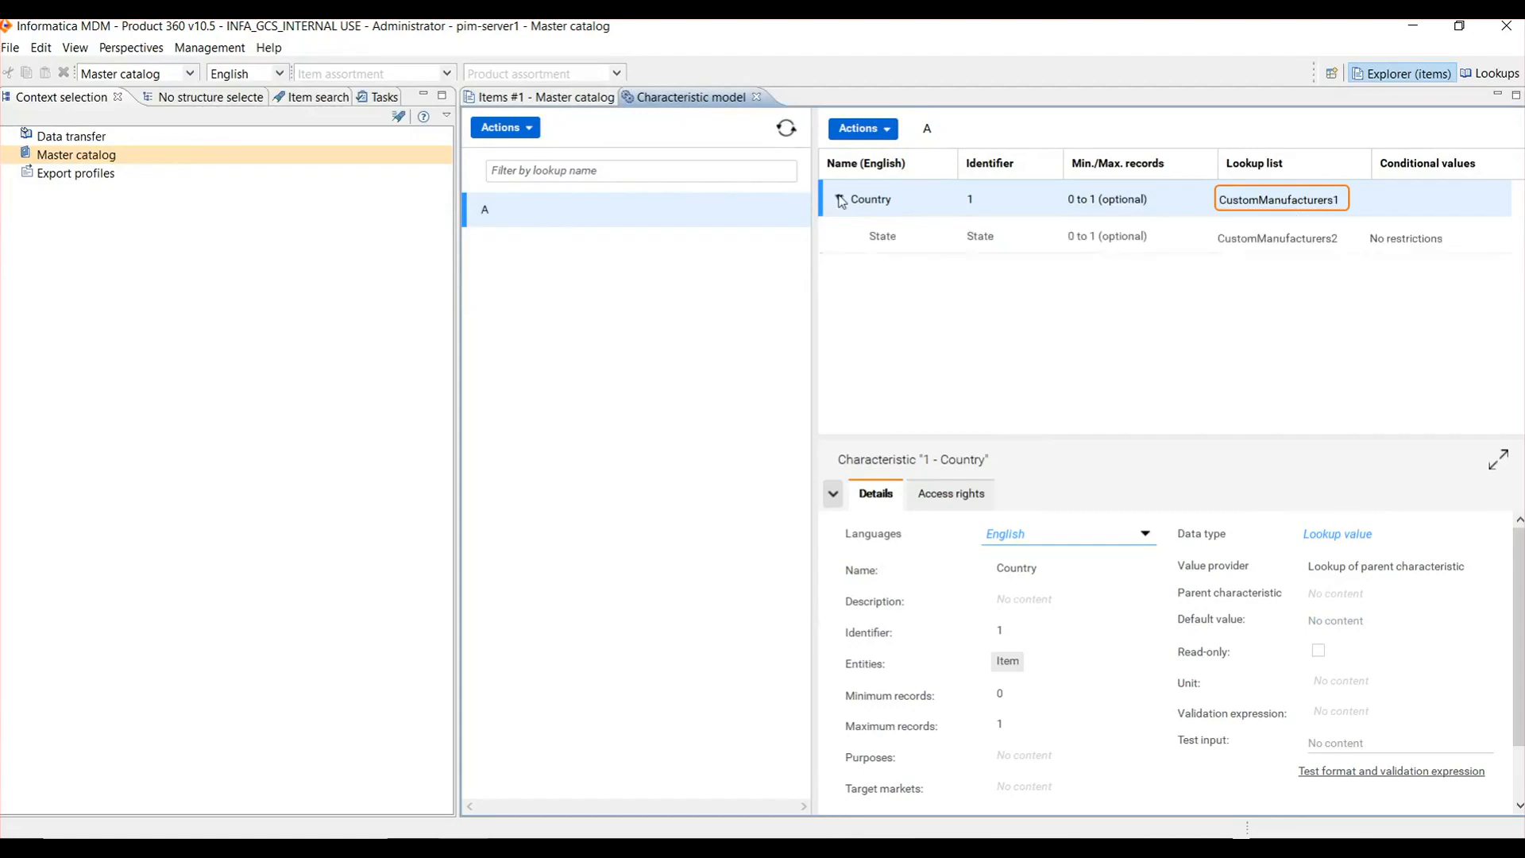
{"action": "left_click", "coordinate": [877, 240]}
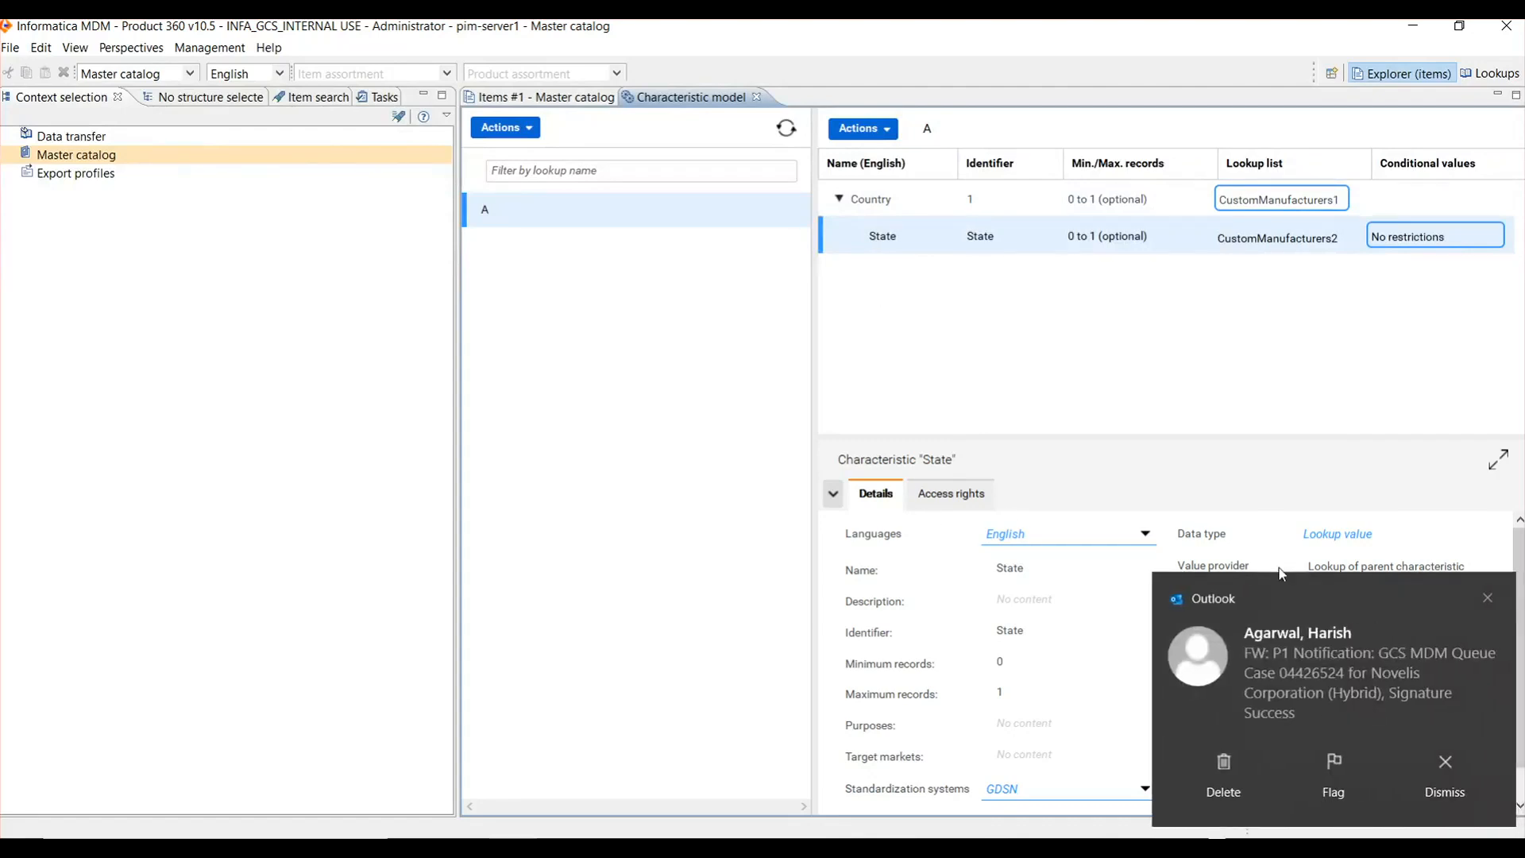
{"action": "left_click", "coordinate": [1488, 597]}
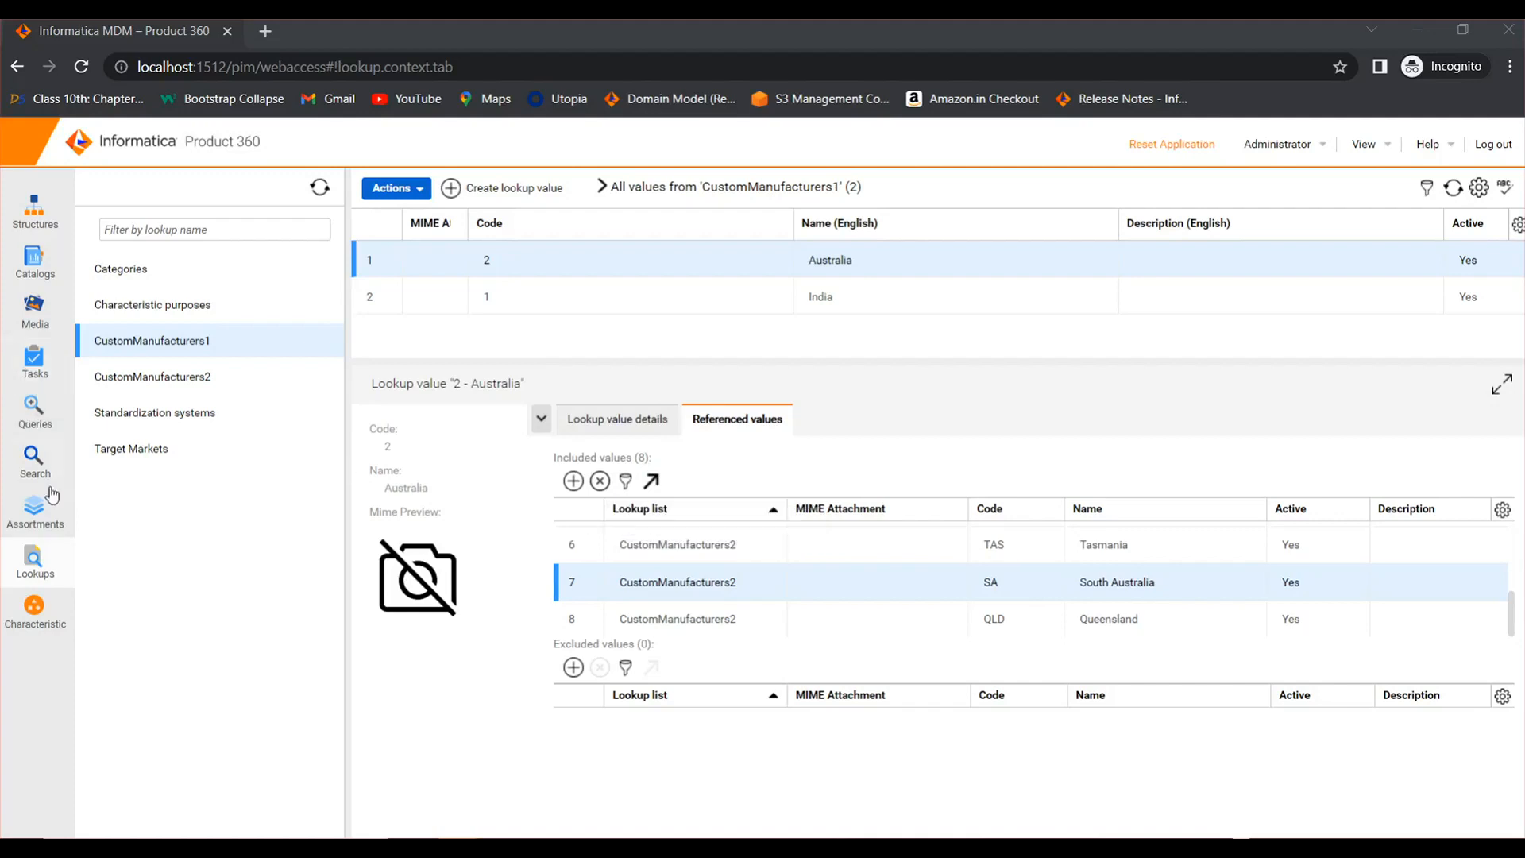
In Product 360 web access, try adding Andhra Pradesh from CustomManufacturers2 as an included reference of Australia, and discard the new reference.
{"action": "left_click", "coordinate": [35, 565]}
{"action": "left_click", "coordinate": [574, 481]}
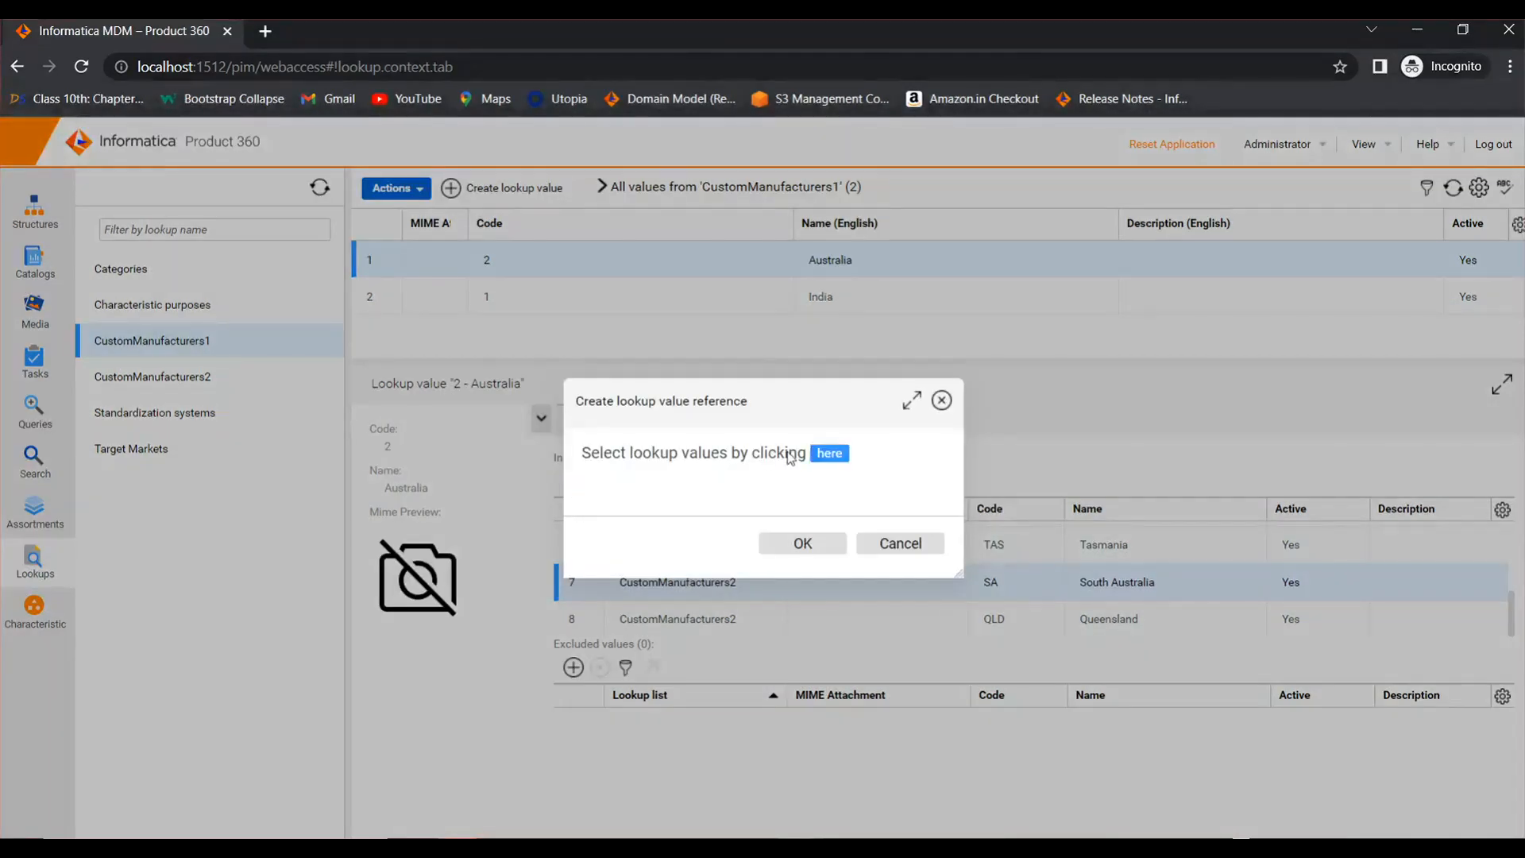
{"action": "left_click", "coordinate": [940, 400]}
{"action": "left_click", "coordinate": [573, 481]}
{"action": "left_click", "coordinate": [818, 453]}
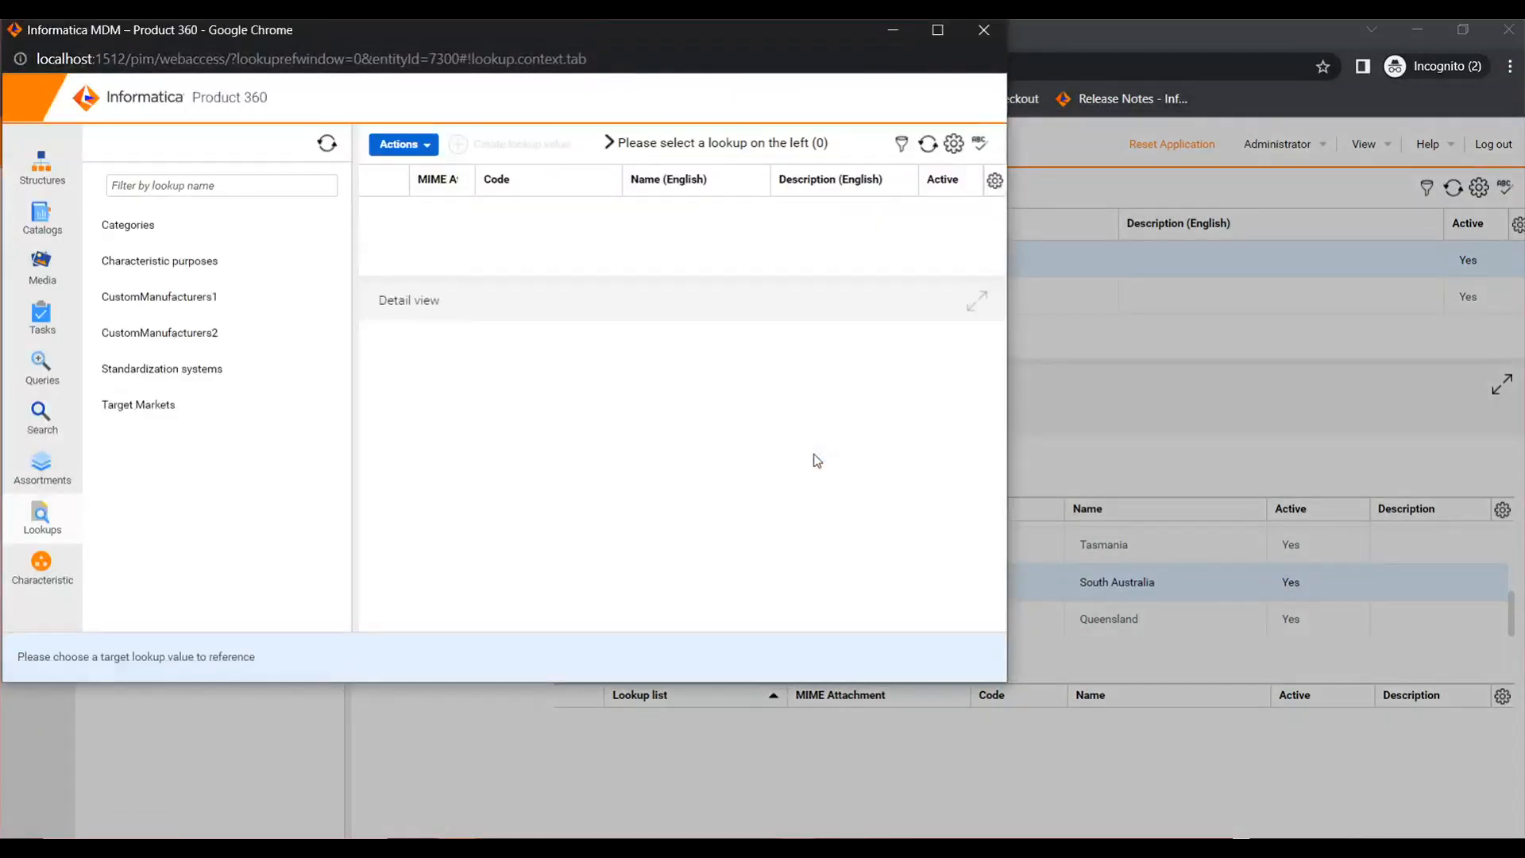
{"action": "left_click", "coordinate": [185, 332]}
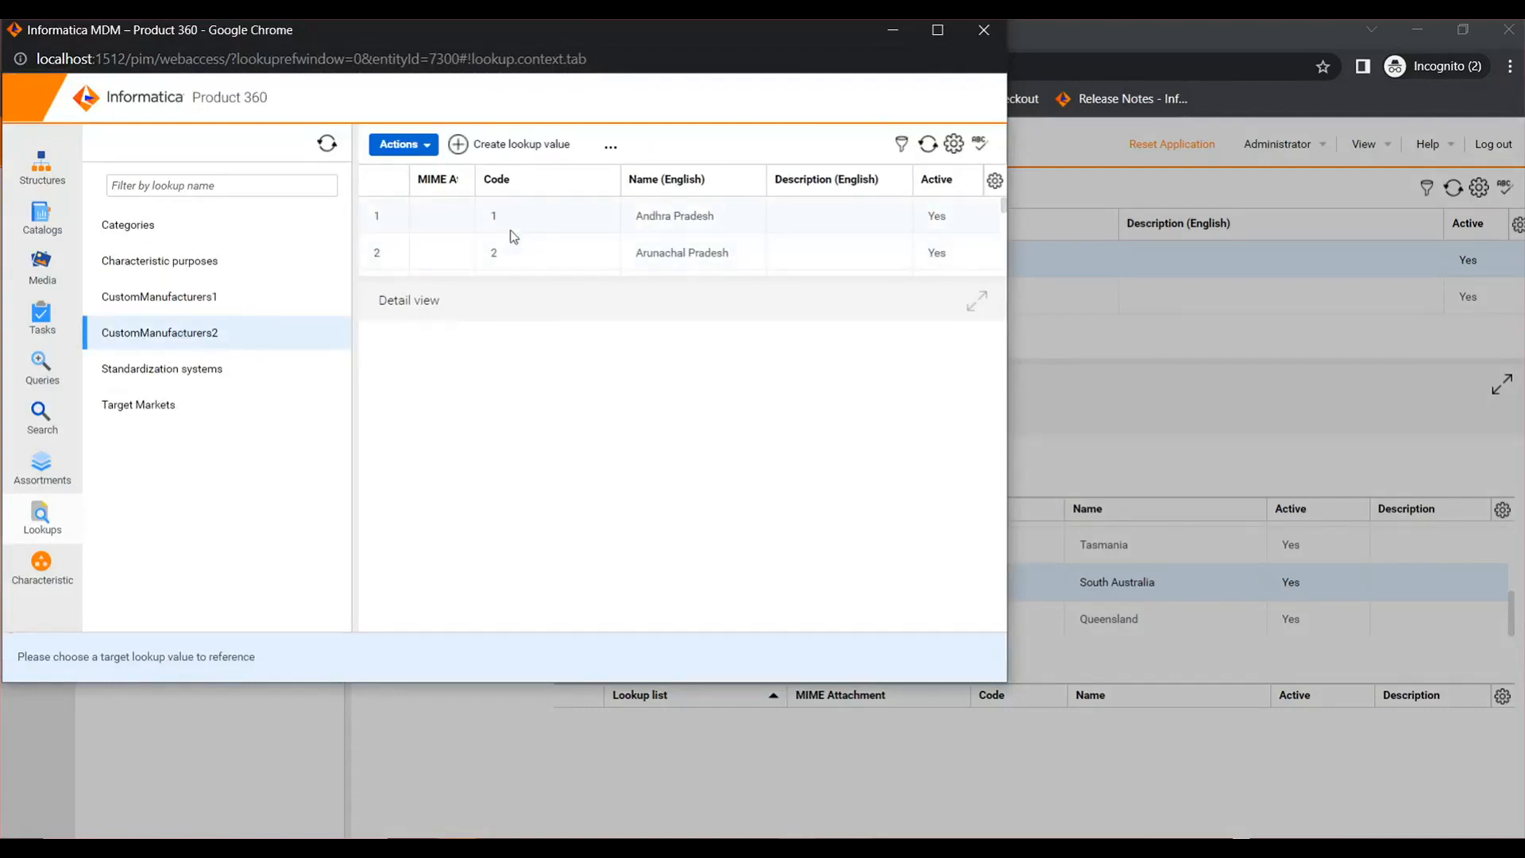
{"action": "left_click", "coordinate": [511, 228]}
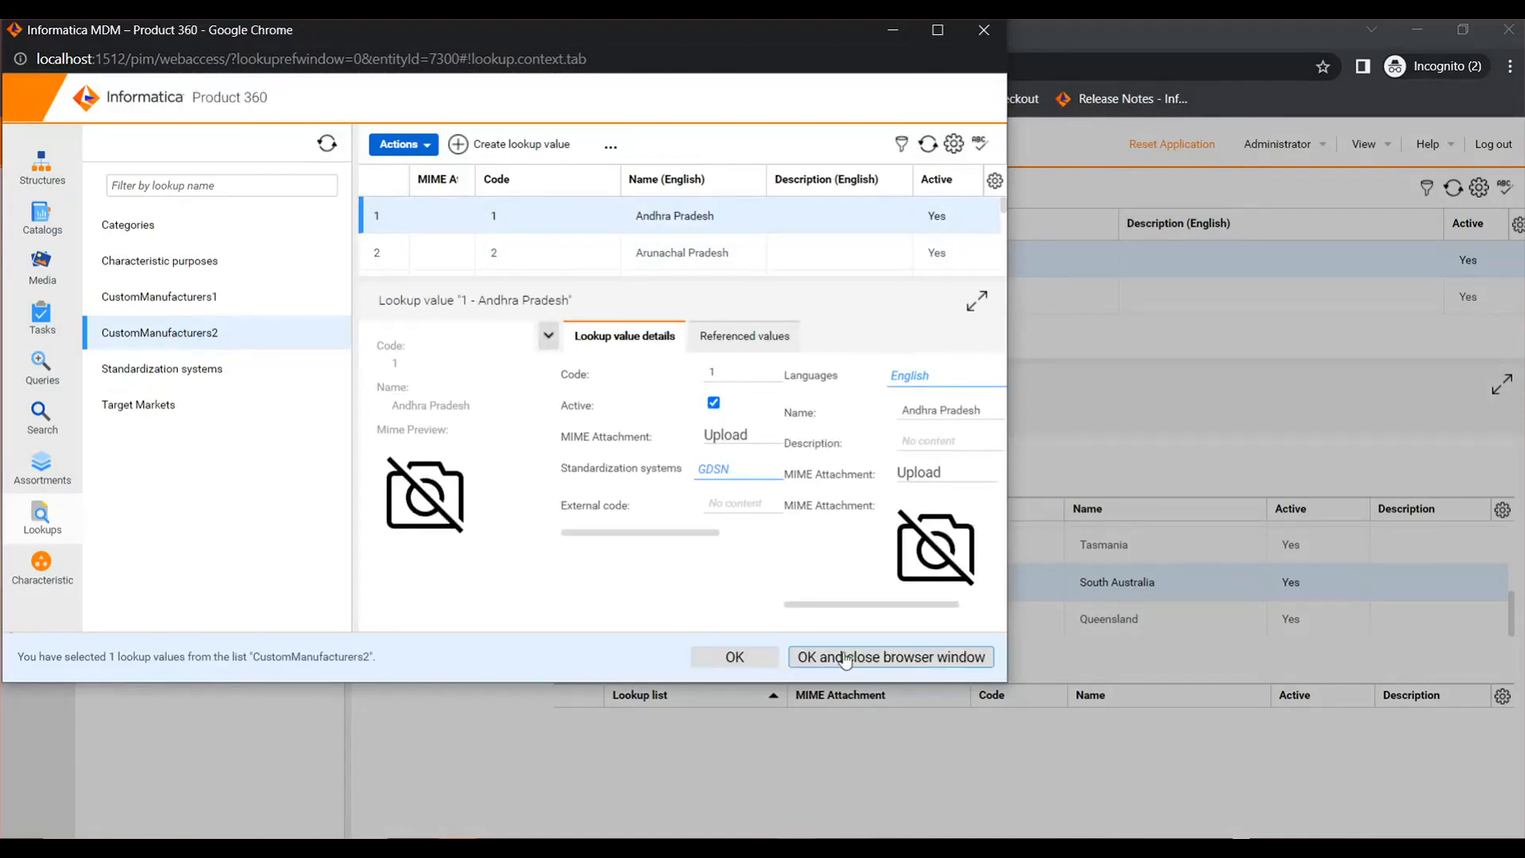
{"action": "left_click", "coordinate": [845, 657]}
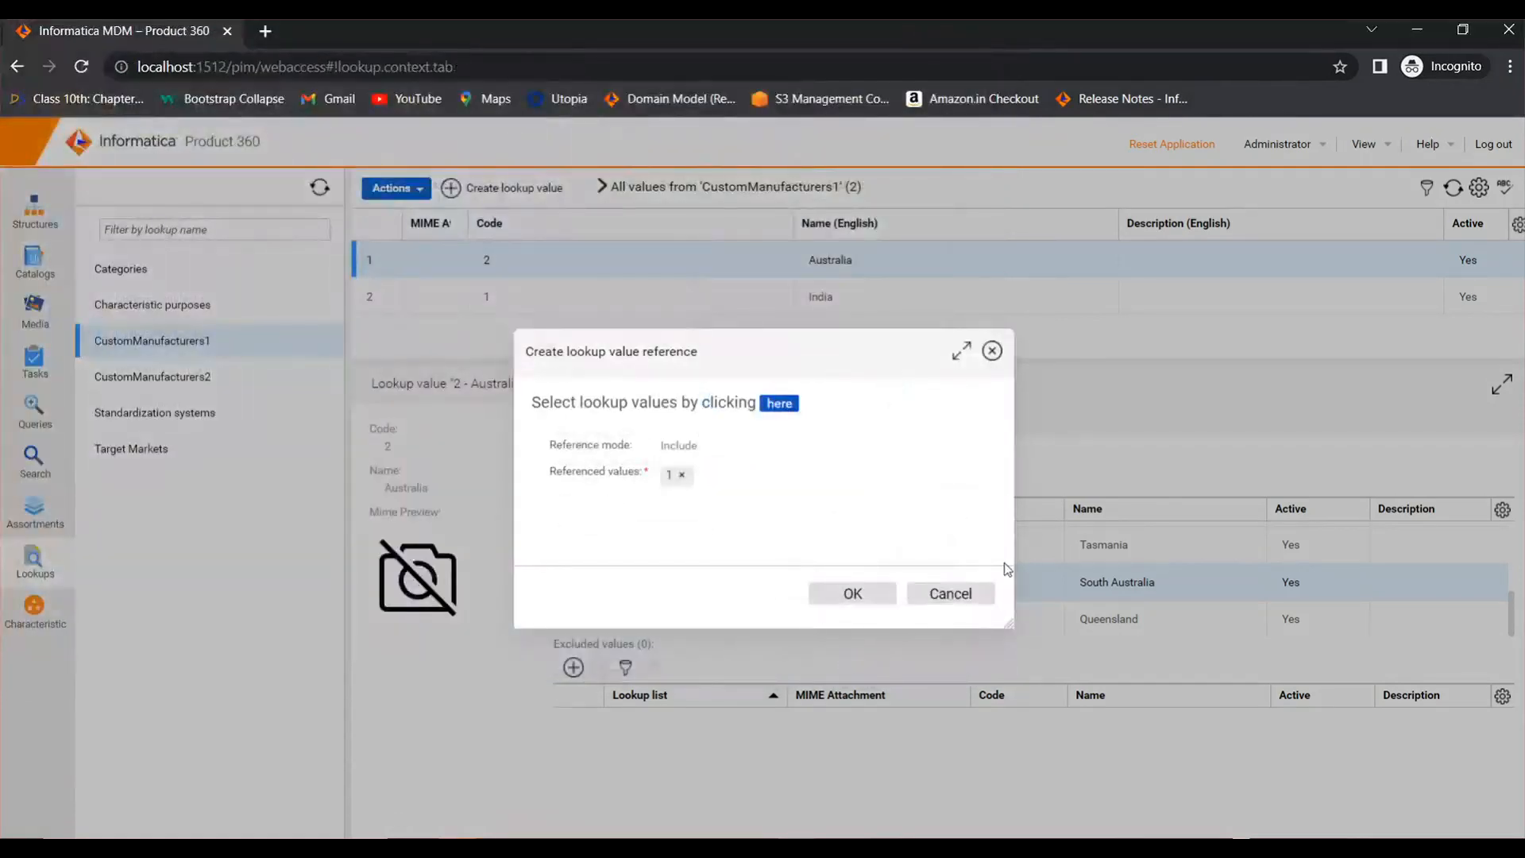
{"action": "left_click", "coordinate": [992, 352]}
Show the filter options for Australia's included values, keep filtering by Lookup list, and open the referenced Western Australia value.
{"action": "left_click", "coordinate": [755, 543]}
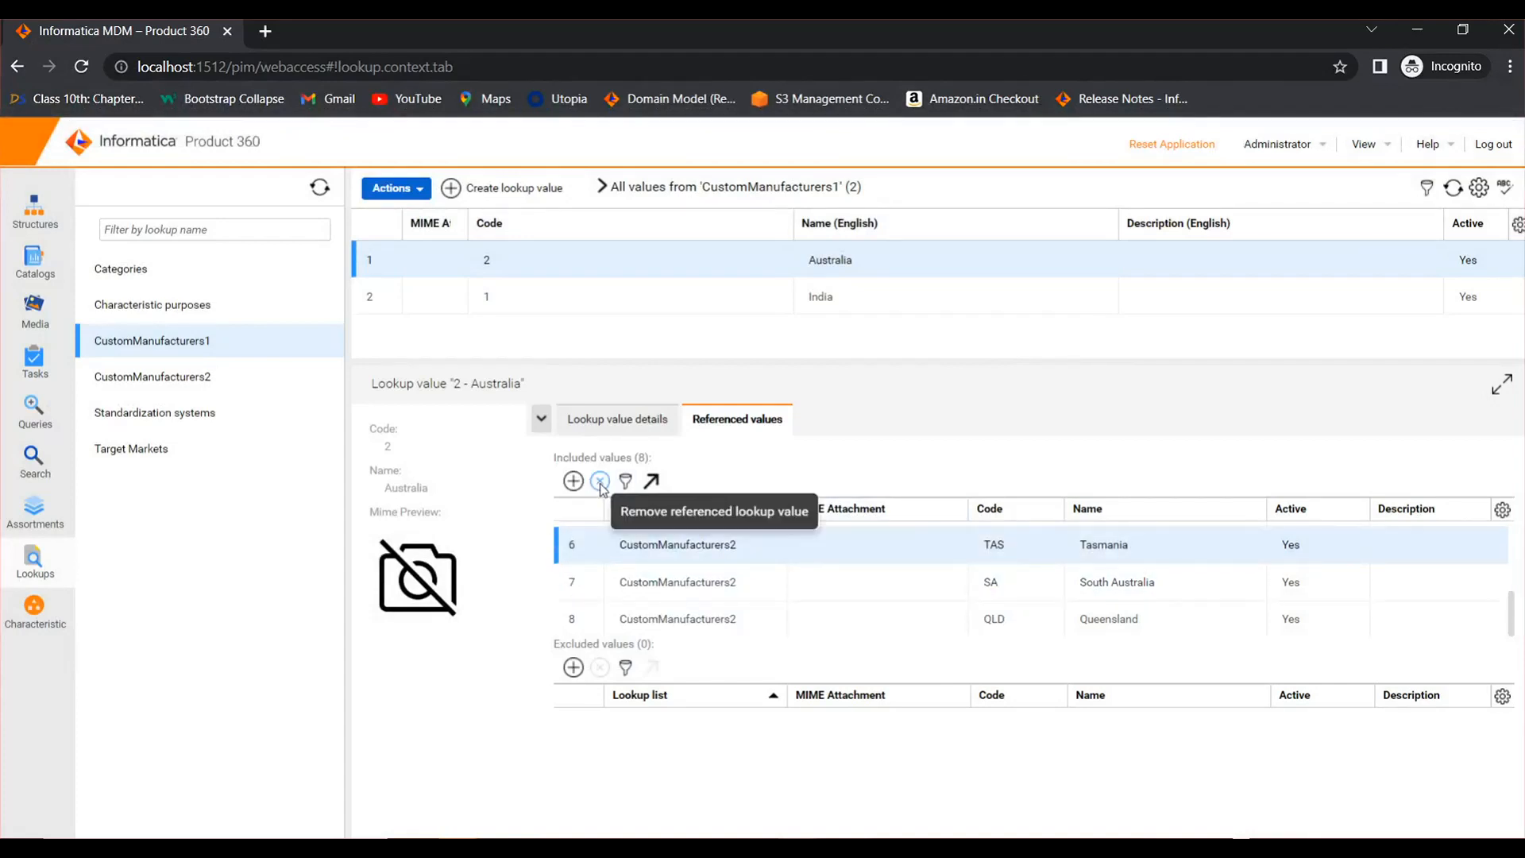
{"action": "left_click", "coordinate": [626, 480]}
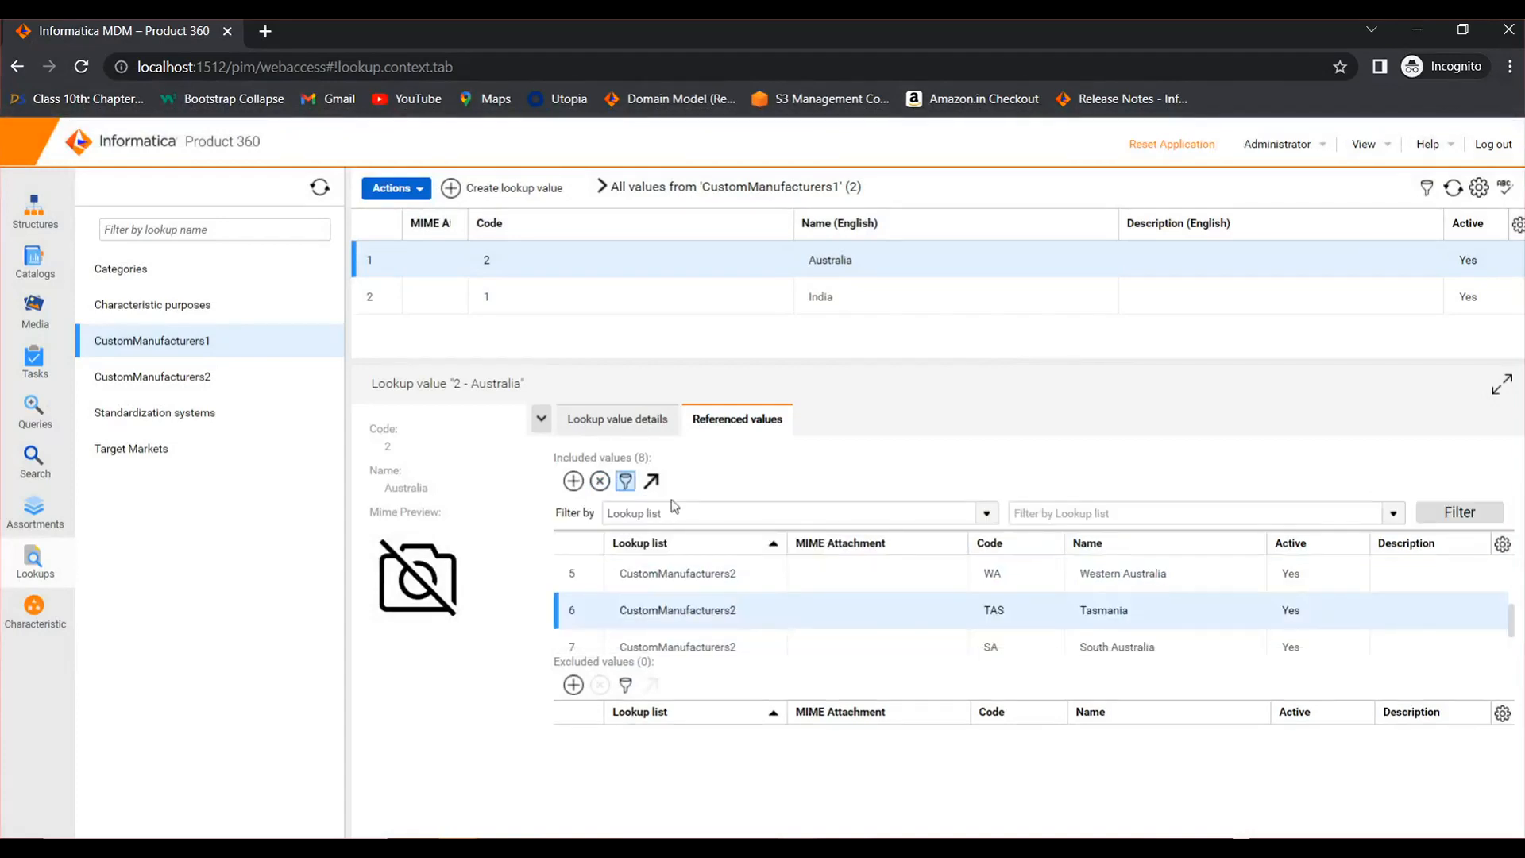
{"action": "left_click", "coordinate": [985, 513]}
{"action": "left_click", "coordinate": [902, 541]}
{"action": "left_click", "coordinate": [1147, 584]}
{"action": "left_click", "coordinate": [662, 479]}
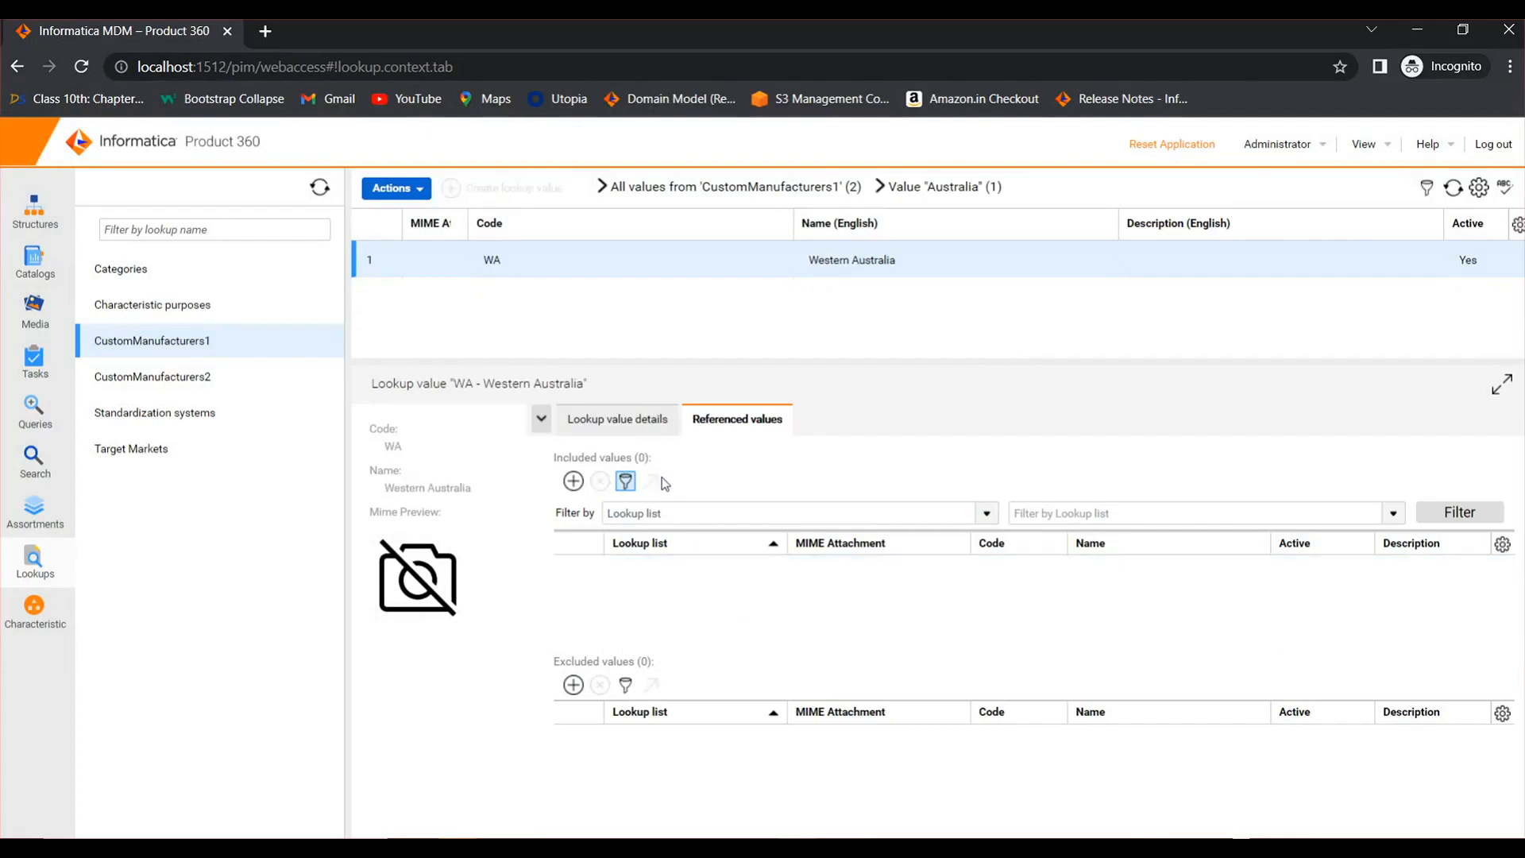